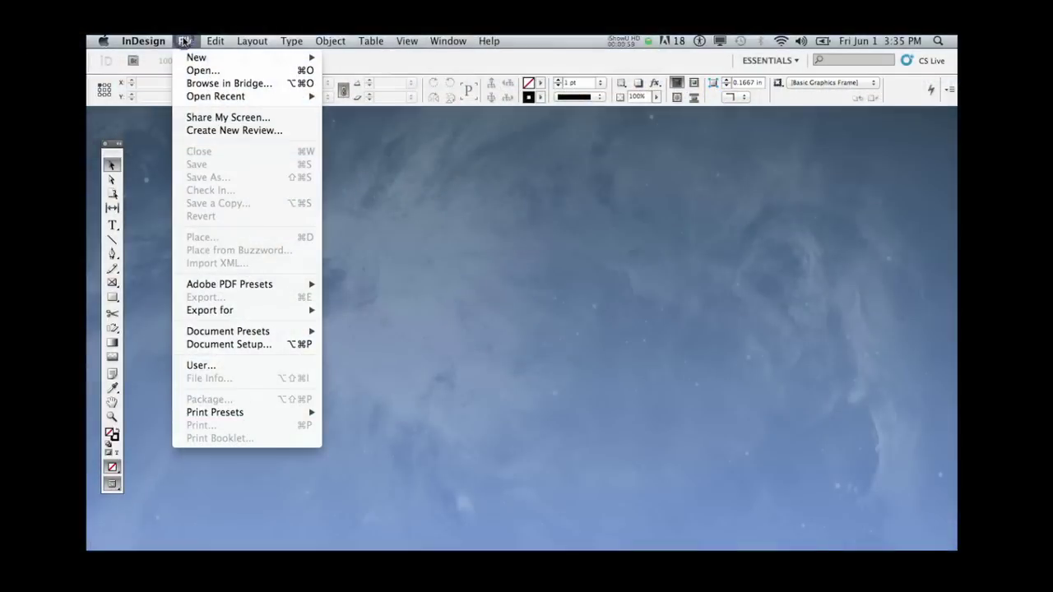
# Step: Create a 5-page landscape Letter document with 2 columns and Facing Pages turned off
pyautogui.moveTo(194, 58)
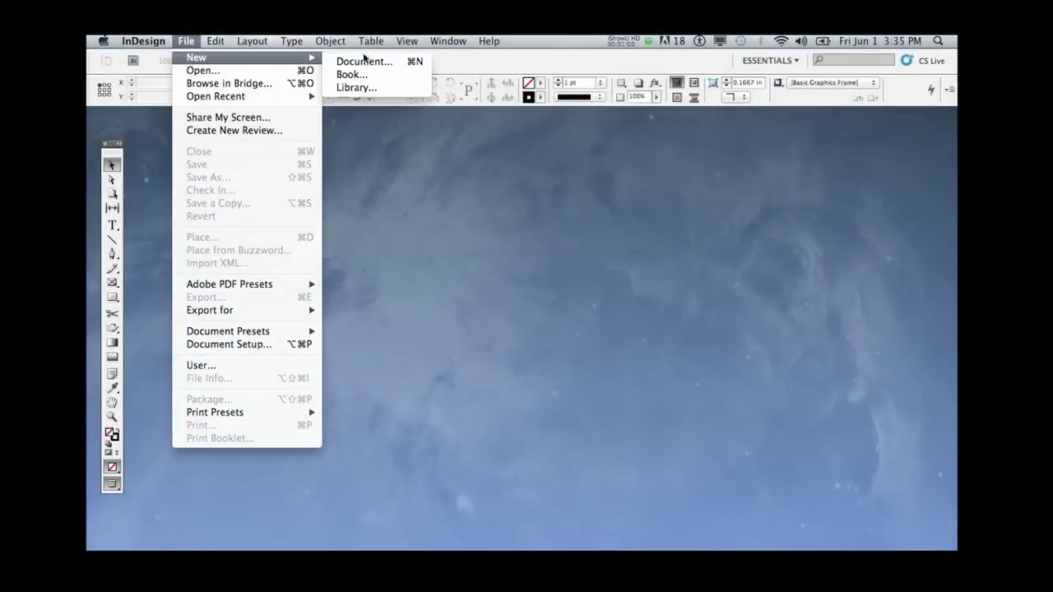
pyautogui.click(399, 66)
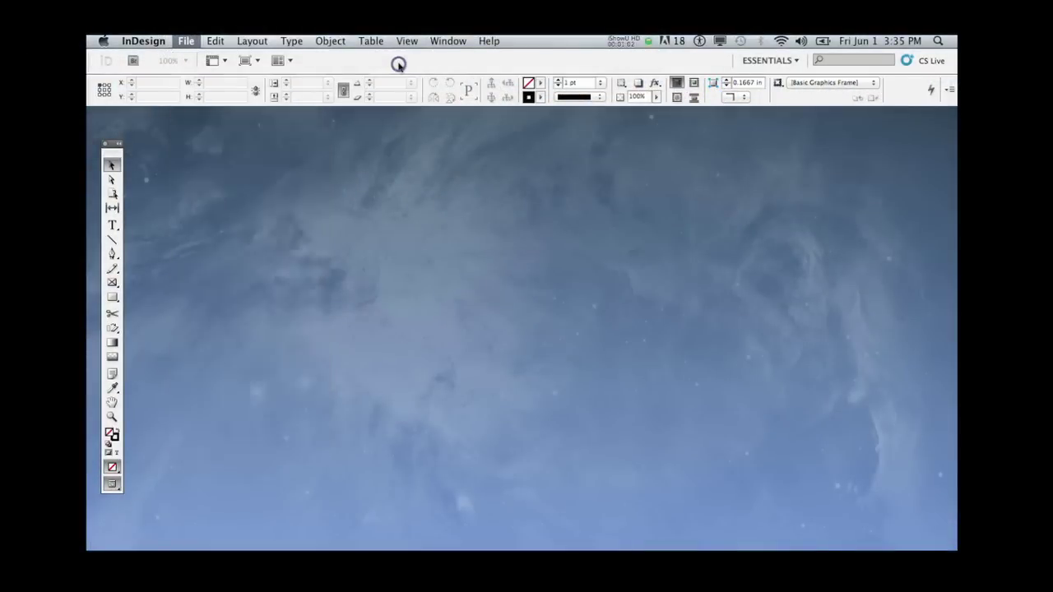
pyautogui.moveTo(374, 132); pyautogui.dragTo(425, 138)
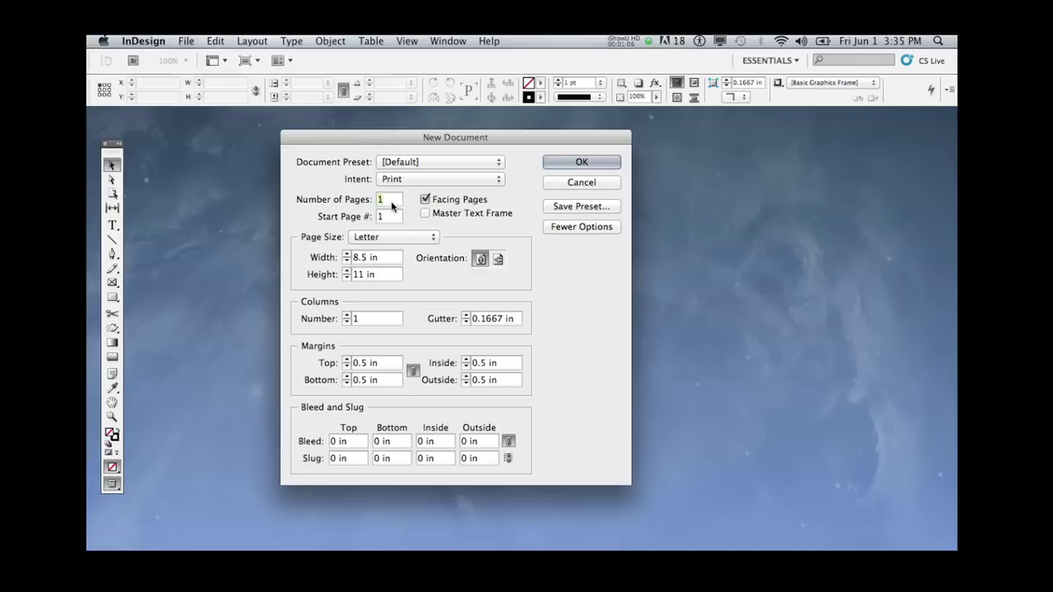
pyautogui.write('5')
pyautogui.click(425, 202)
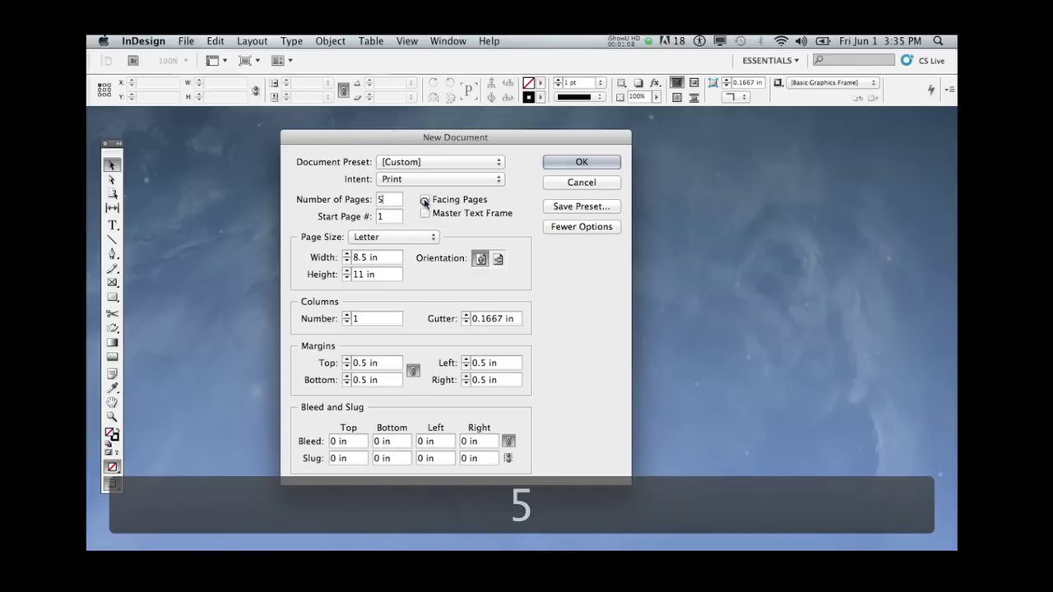
pyautogui.click(385, 239)
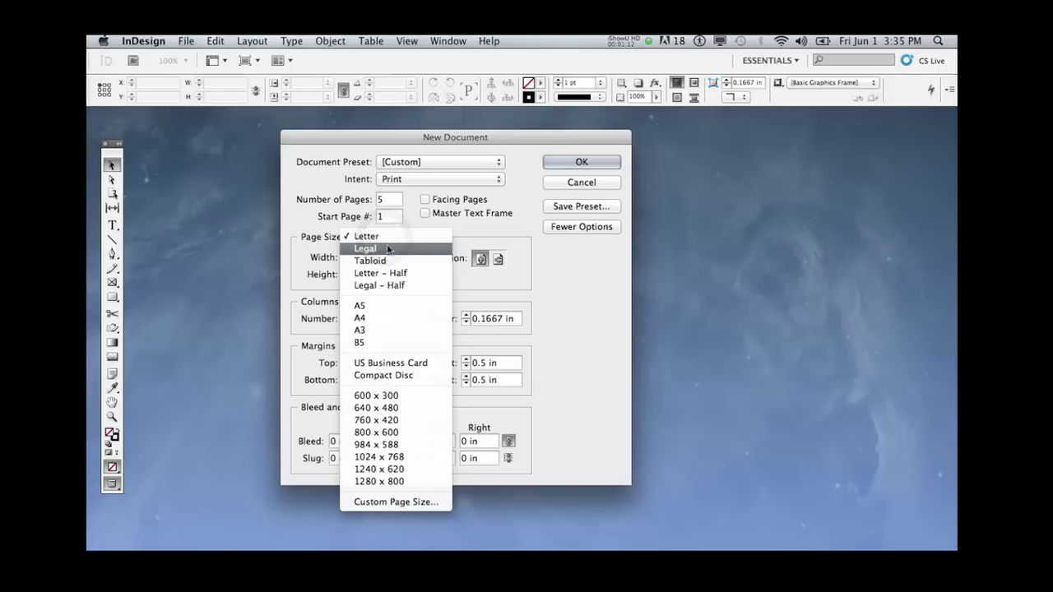
pyautogui.click(386, 237)
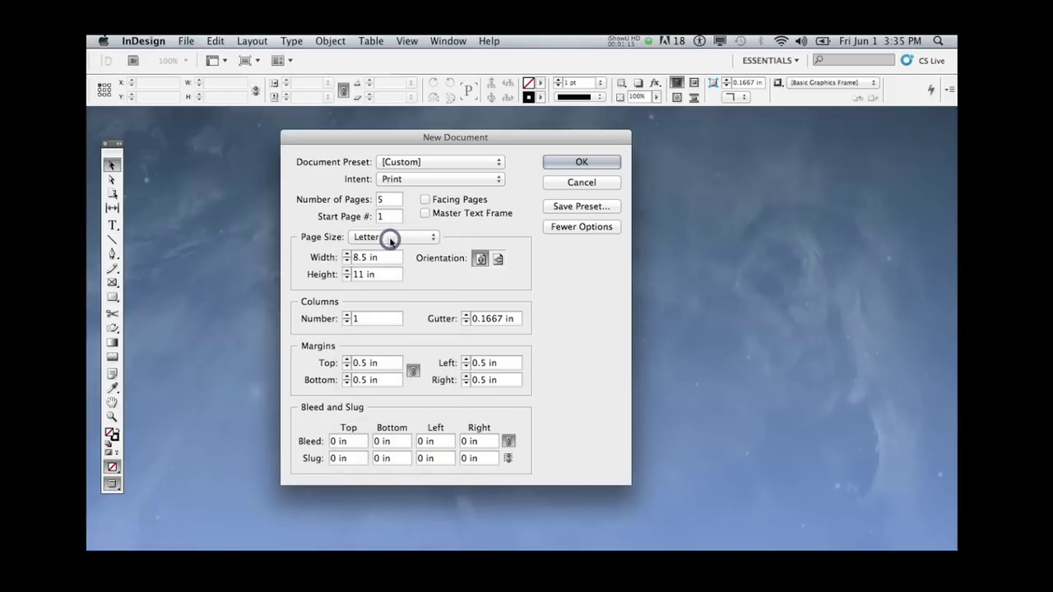
pyautogui.click(497, 259)
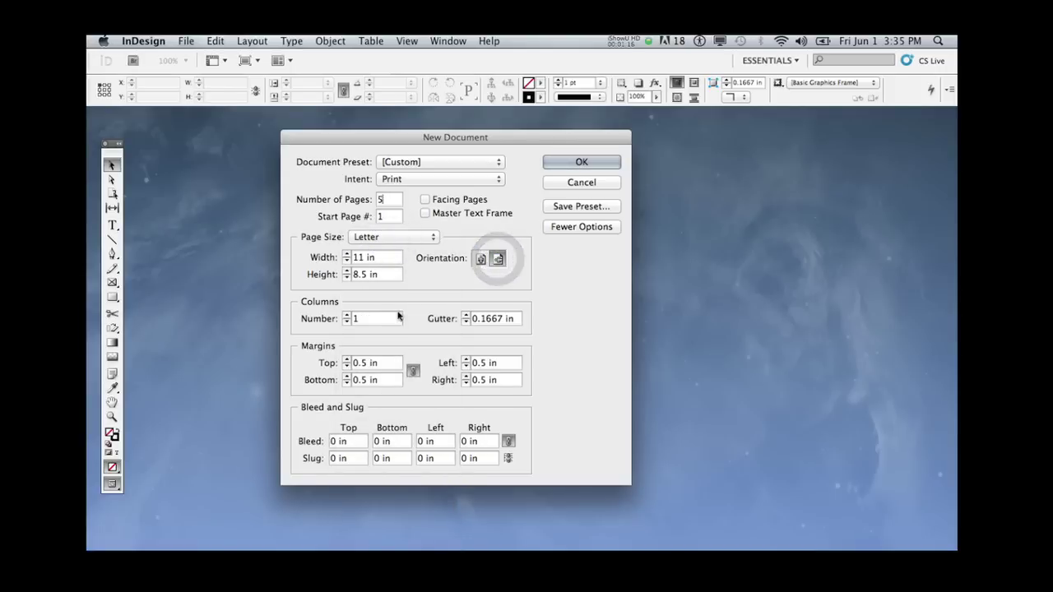
pyautogui.click(347, 318)
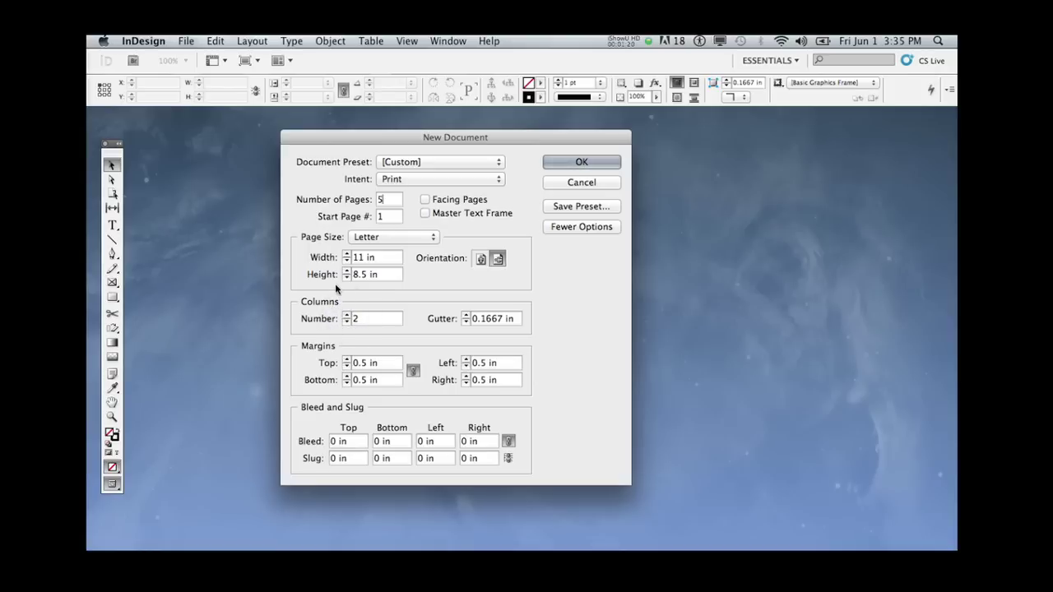
pyautogui.click(586, 160)
# Step: Zoom out to see all five pages, zoom into the first spread, then show it at actual size
pyautogui.press('super+minus')
pyautogui.press('super+minus')
pyautogui.press('super+minus')
pyautogui.press('super+minus')
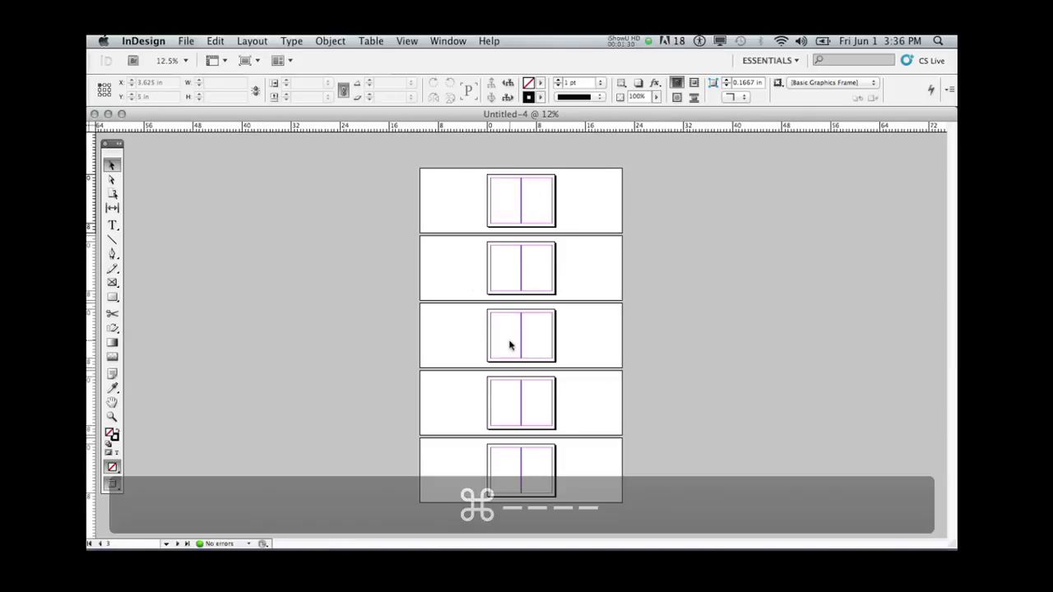
pyautogui.click(112, 417)
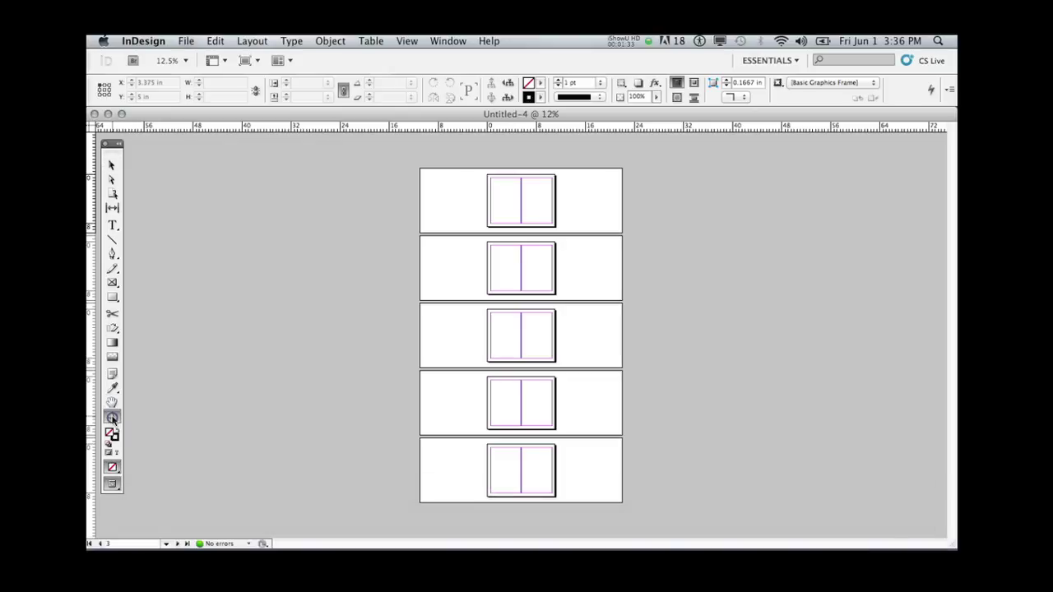
pyautogui.click(522, 203)
pyautogui.click(522, 206)
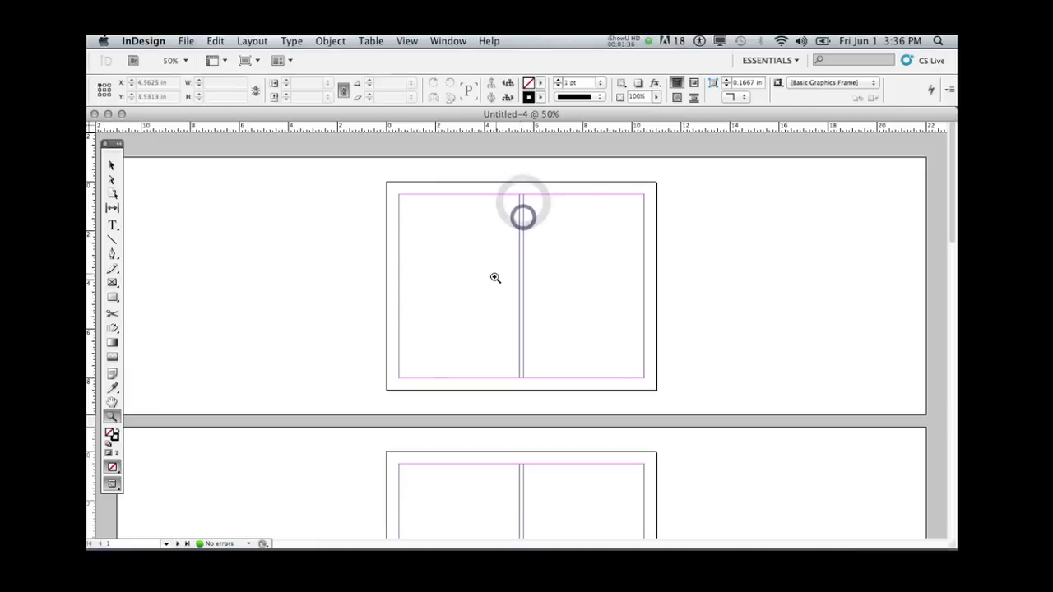
pyautogui.doubleClick(112, 417)
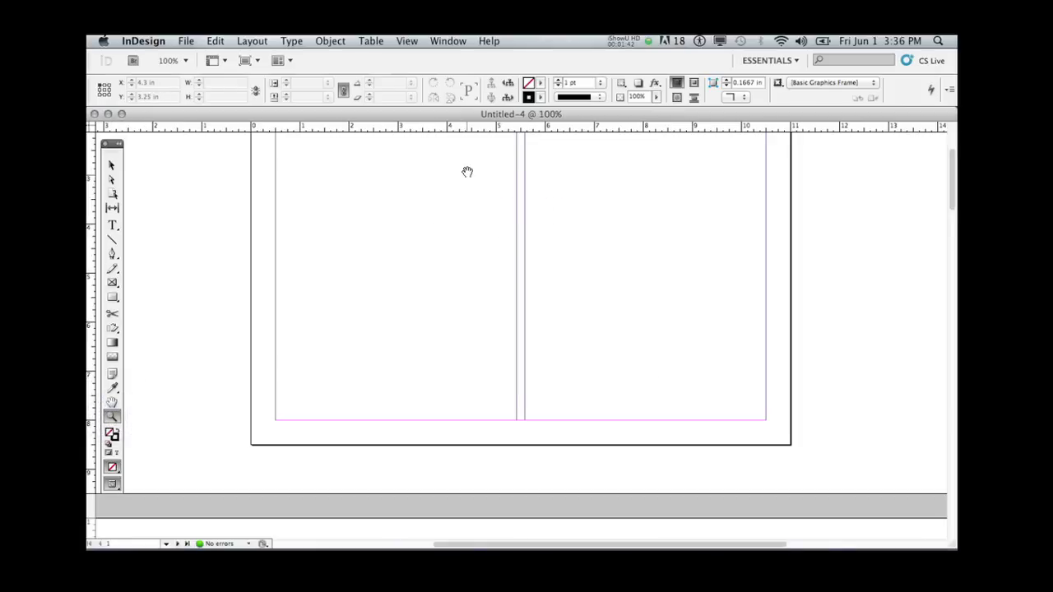
pyautogui.moveTo(467, 172); pyautogui.dragTo(469, 267)
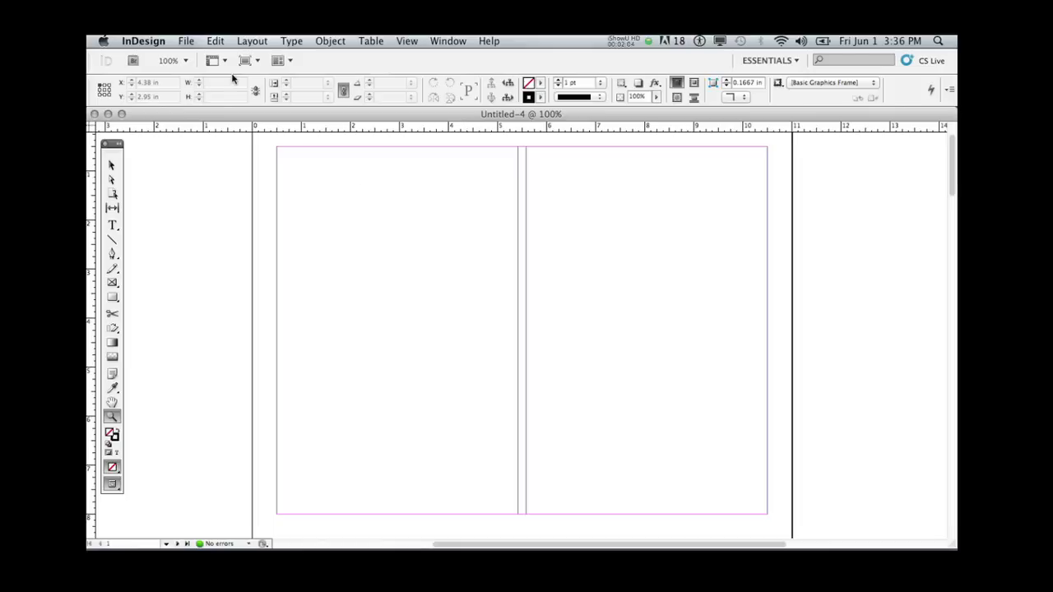
# Step: Load all seven JPG files from the images folder into the Place cursor
pyautogui.click(182, 41)
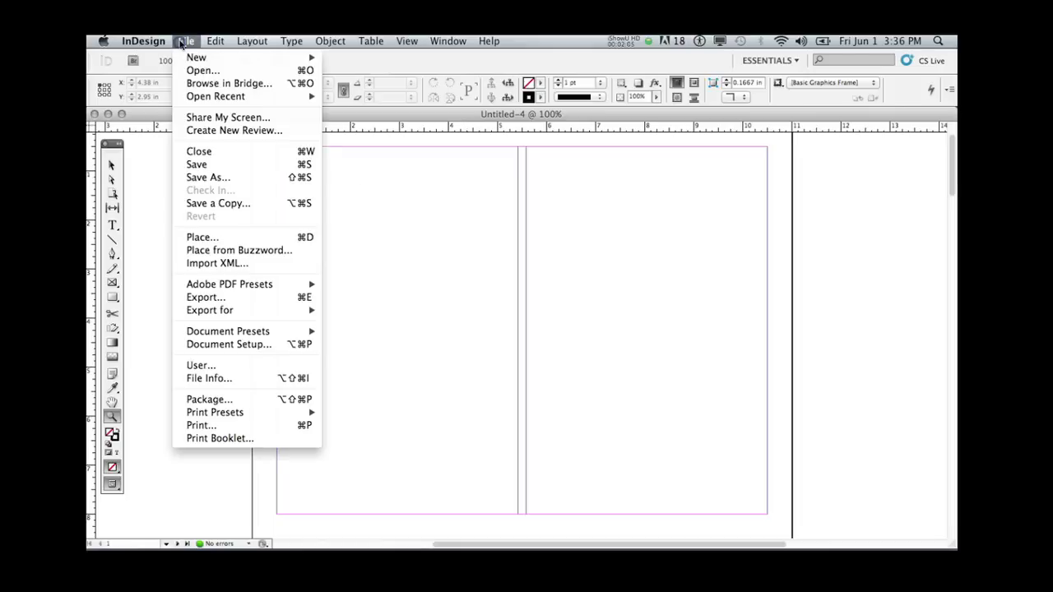
pyautogui.click(241, 238)
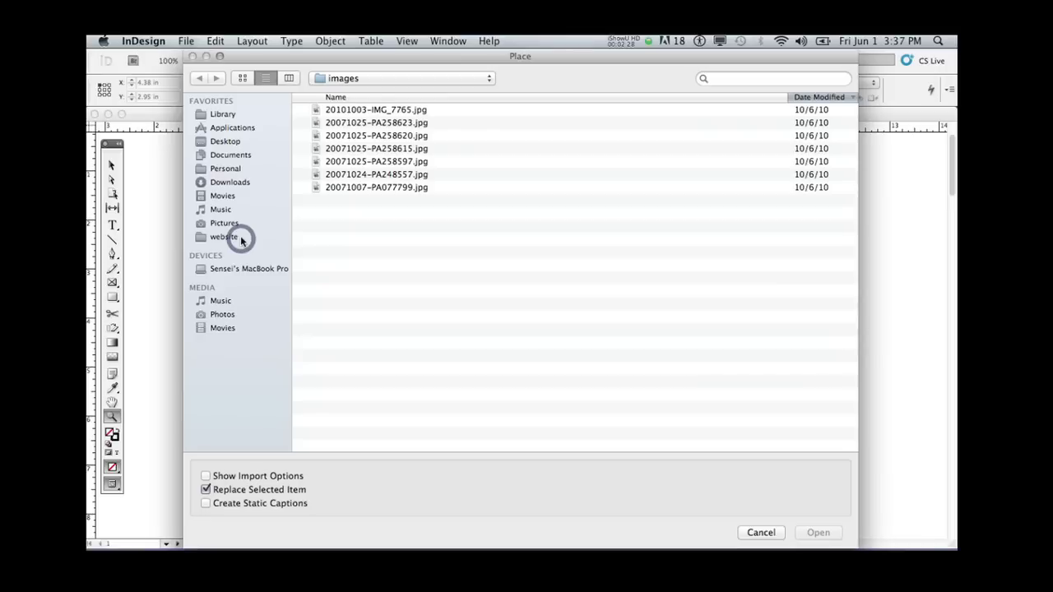
pyautogui.click(403, 111)
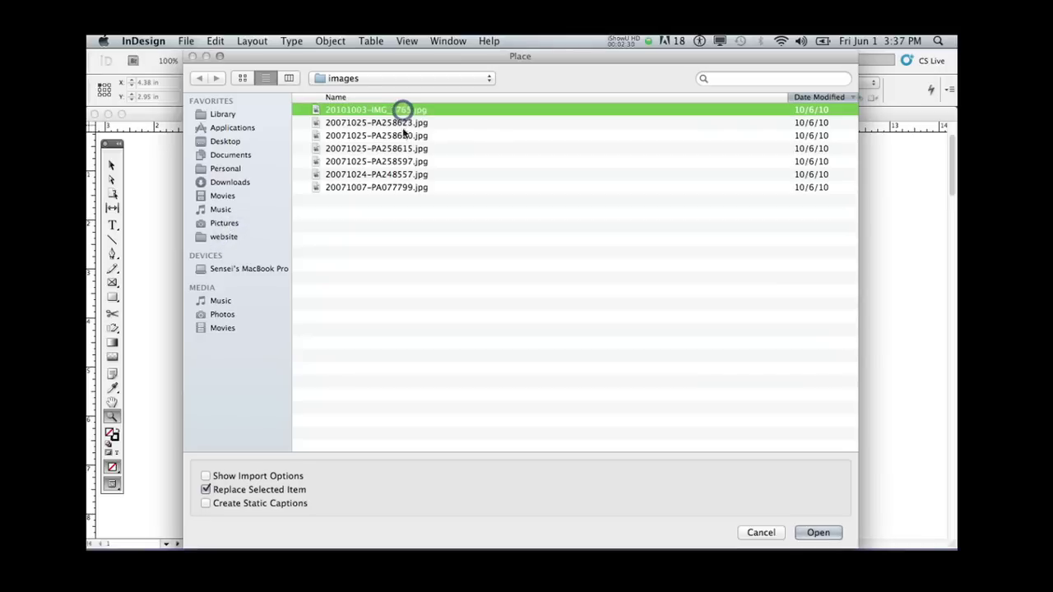
pyautogui.keyDown('shift'); pyautogui.click(407, 189); pyautogui.keyUp('shift')
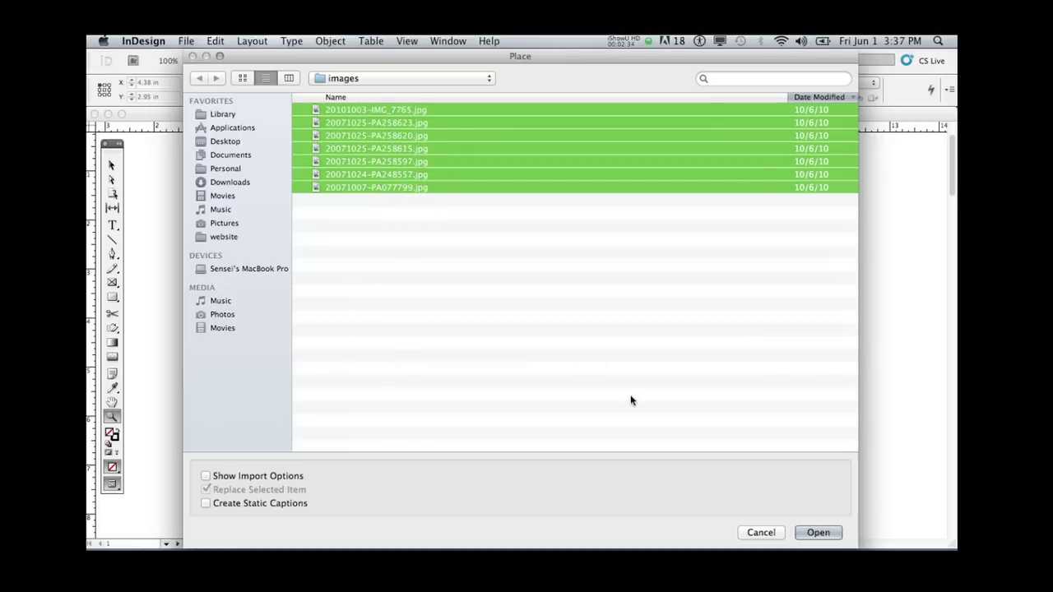
pyautogui.click(817, 530)
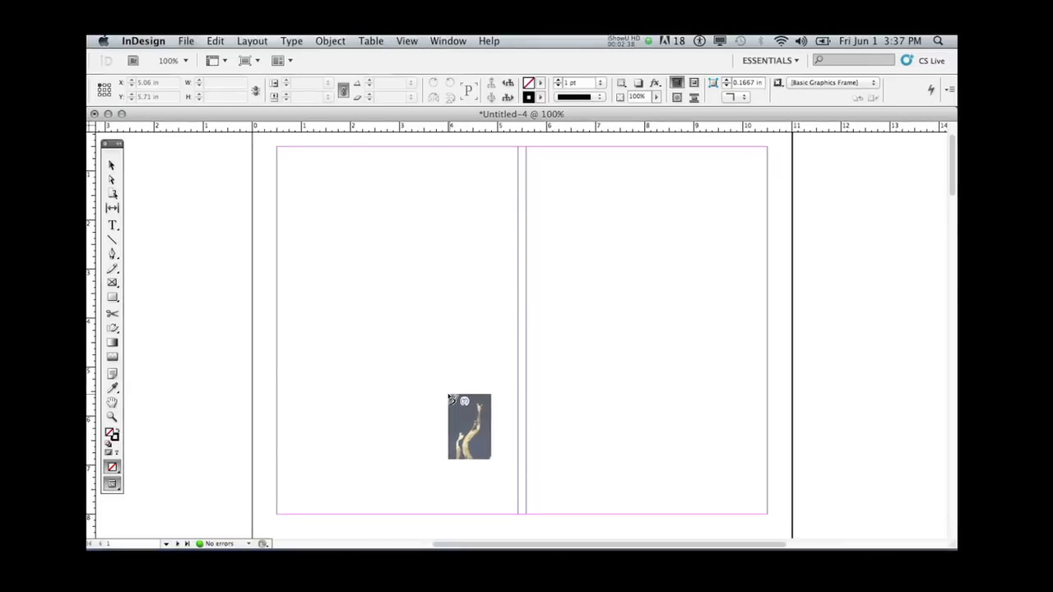
# Step: Place the seven loaded photos on and around the first spread, then select them all
pyautogui.press('super+minus')
pyautogui.press('super+minus')
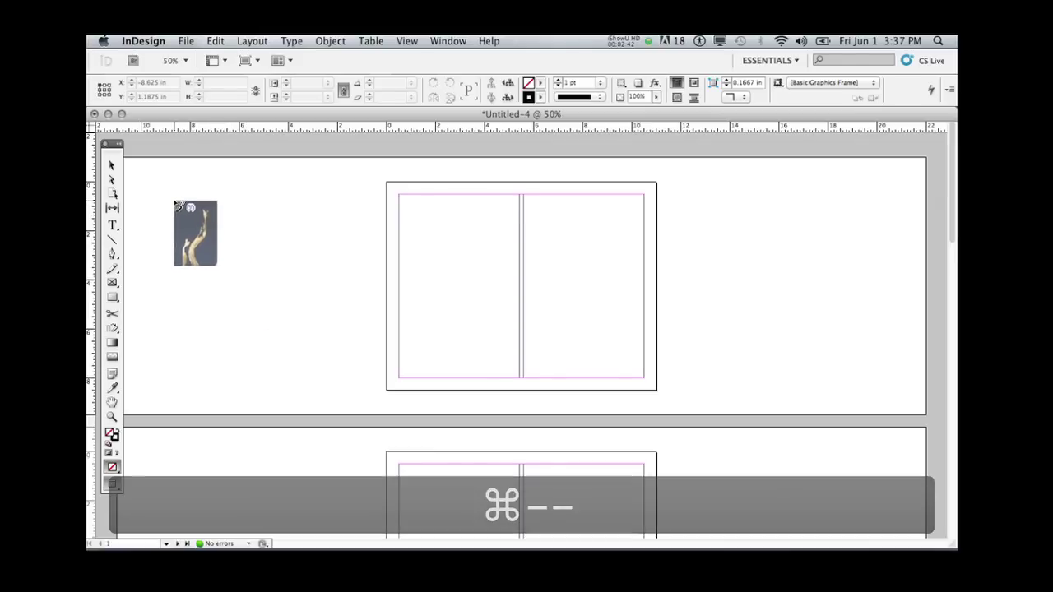
pyautogui.click(175, 204)
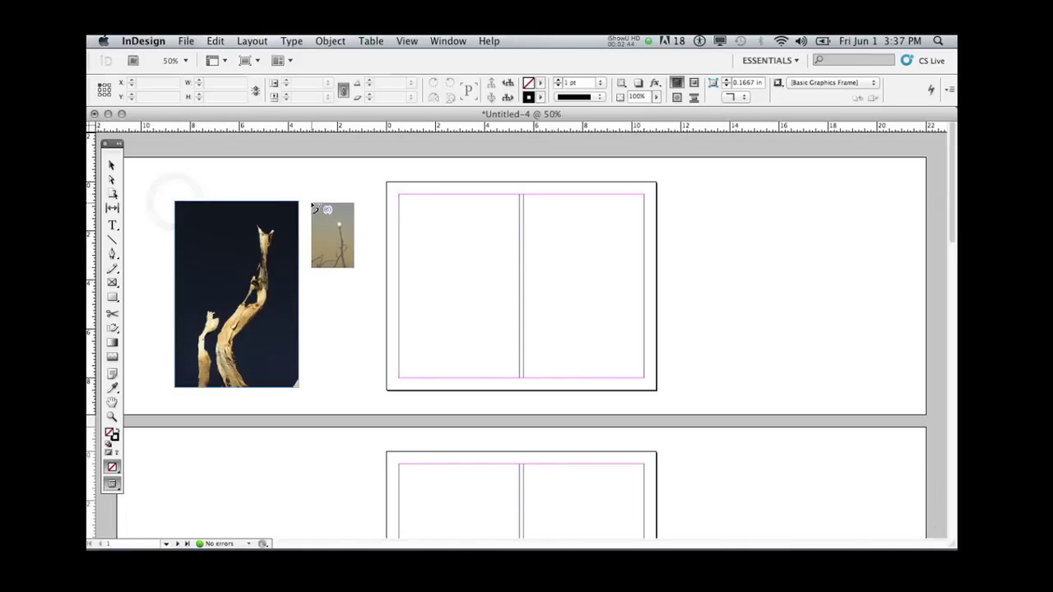
pyautogui.click(311, 203)
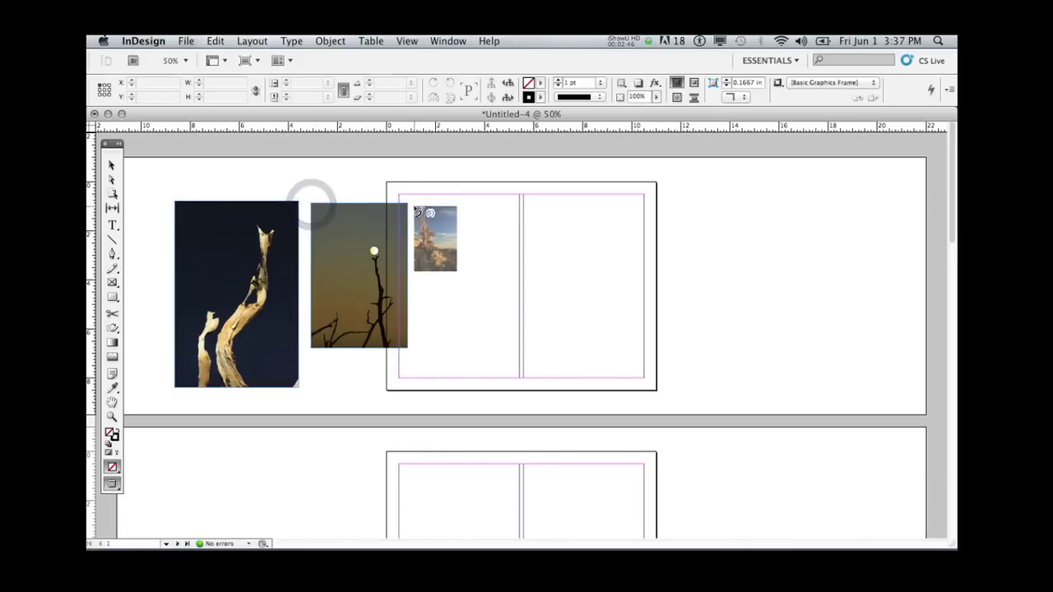
pyautogui.click(414, 203)
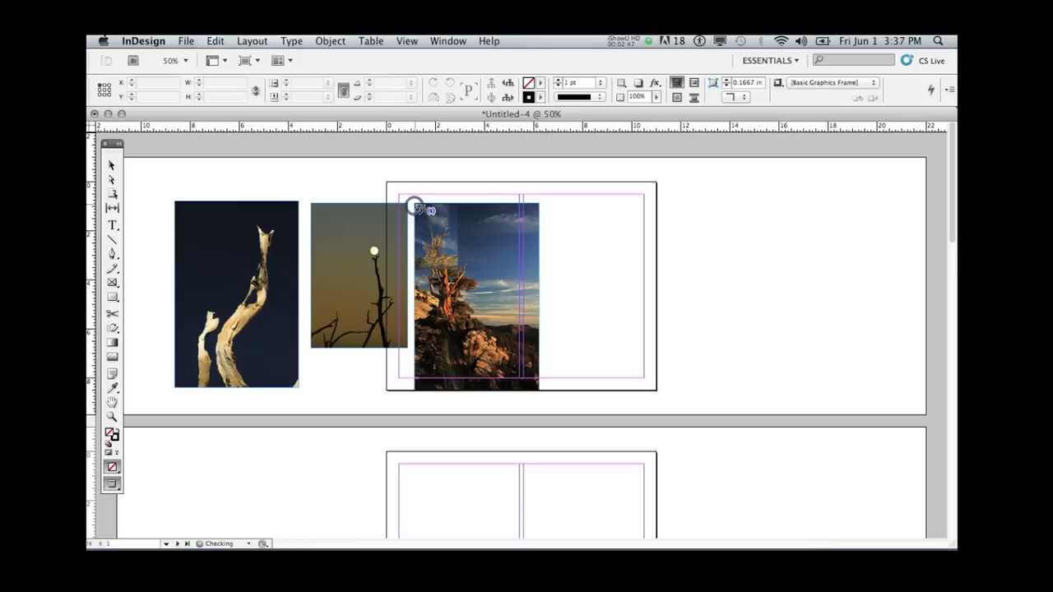
pyautogui.click(552, 203)
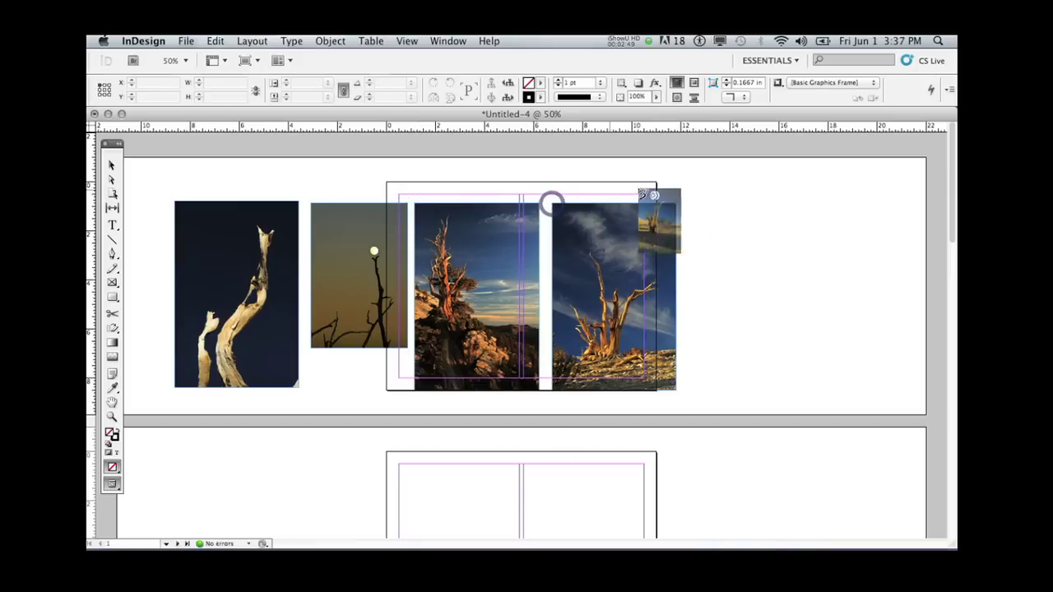
pyautogui.click(687, 204)
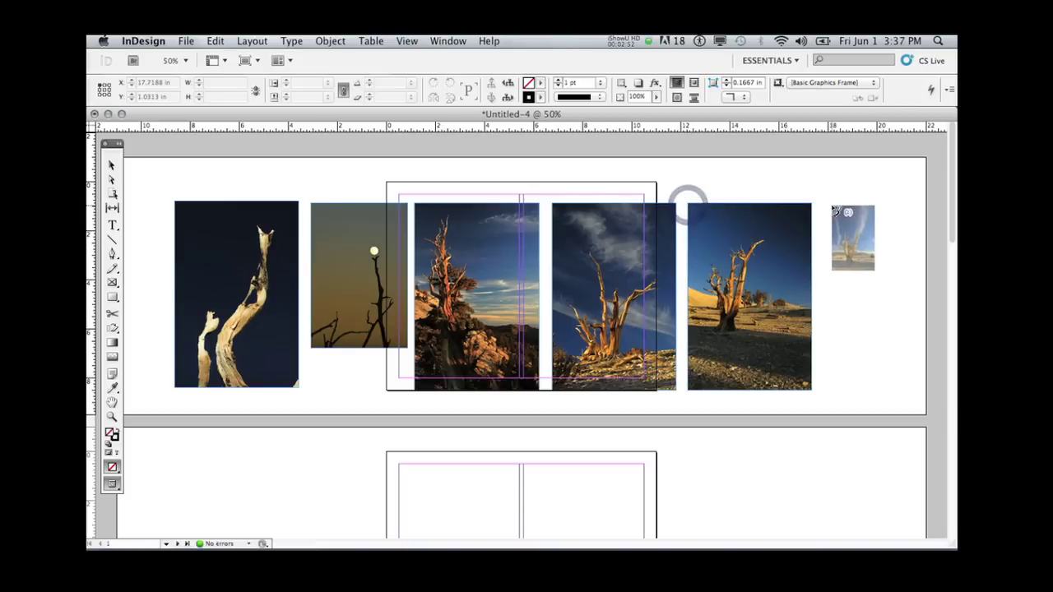
pyautogui.click(841, 208)
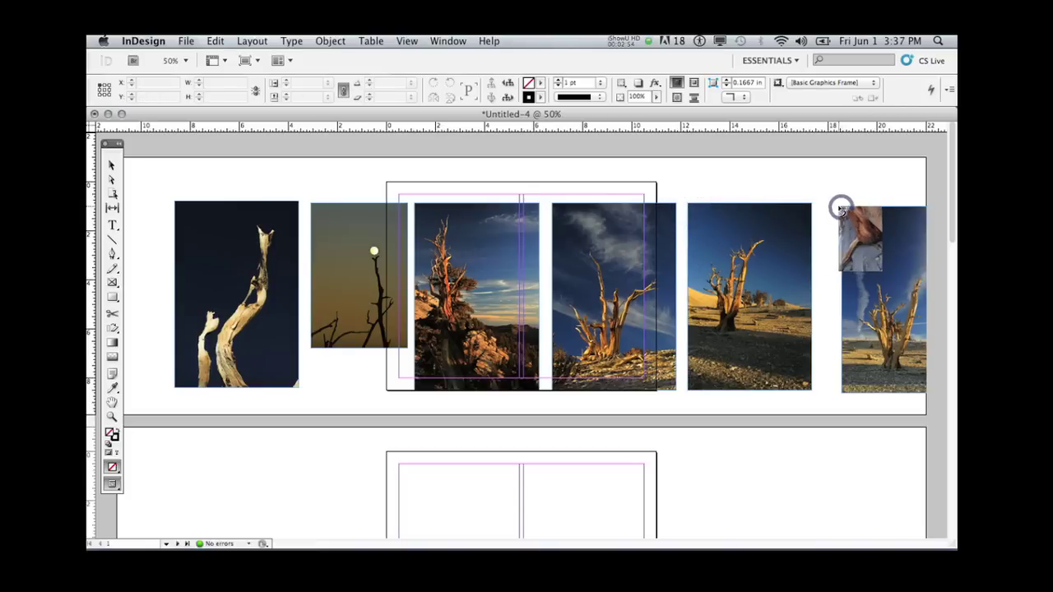
pyautogui.click(338, 166)
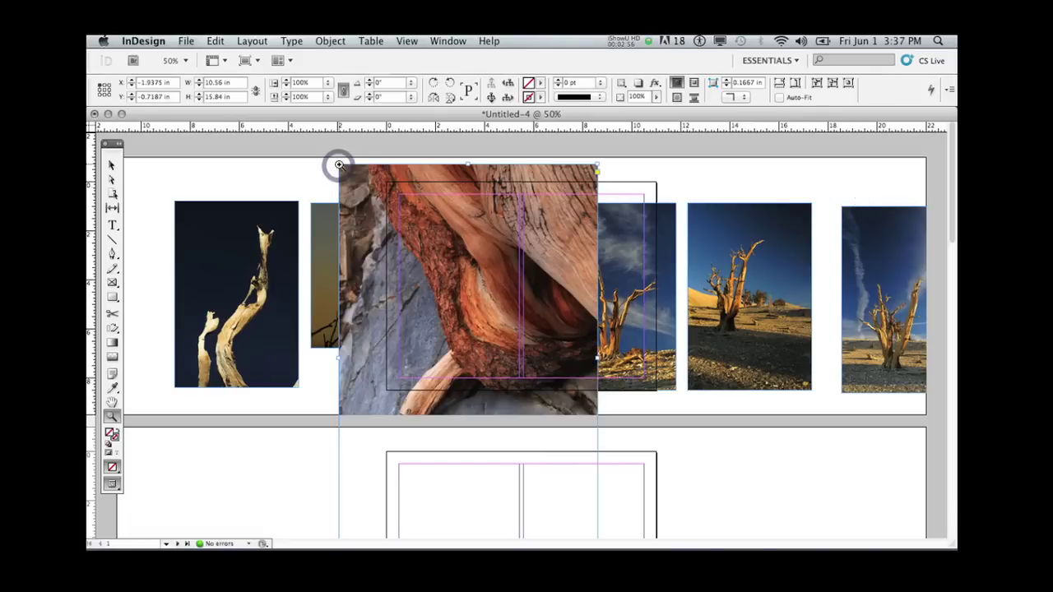
pyautogui.click(112, 165)
pyautogui.moveTo(191, 172); pyautogui.dragTo(900, 286)
# Step: Delete the placed photos and load two desert tree JPGs for placing
pyautogui.press('Delete')
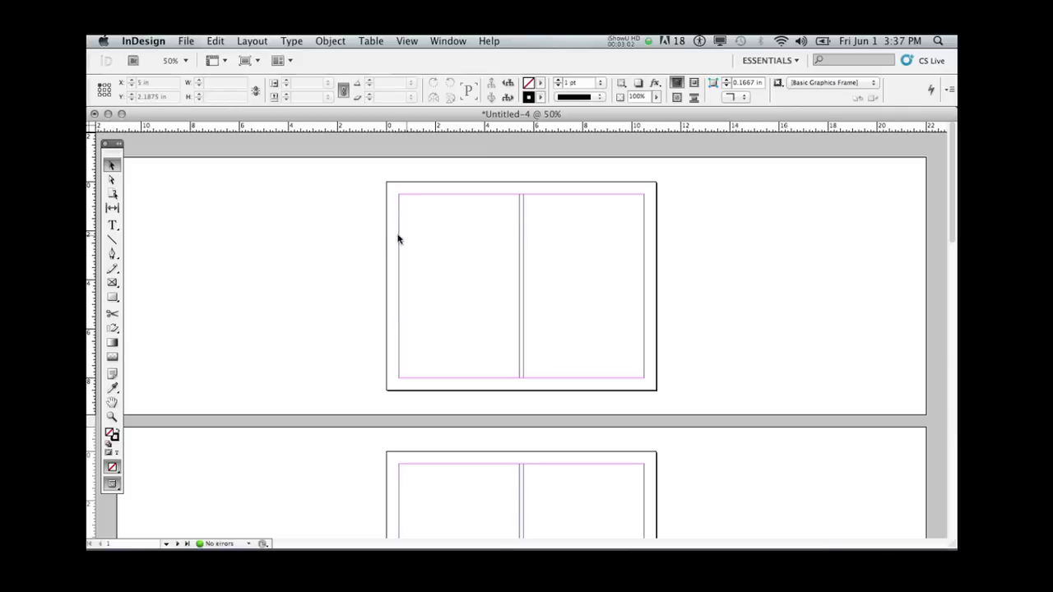
pyautogui.click(186, 45)
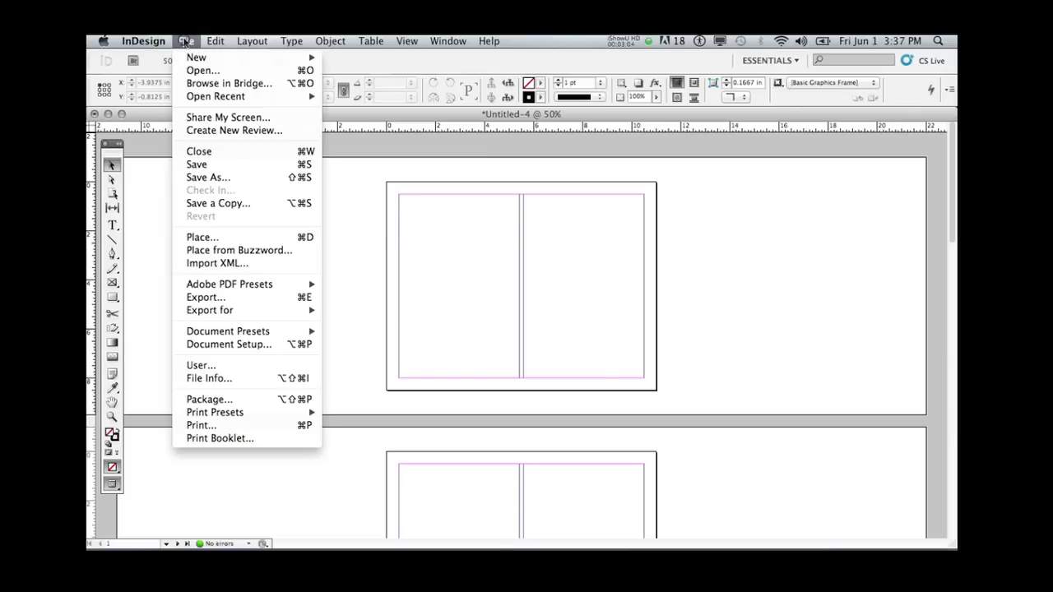
pyautogui.click(211, 240)
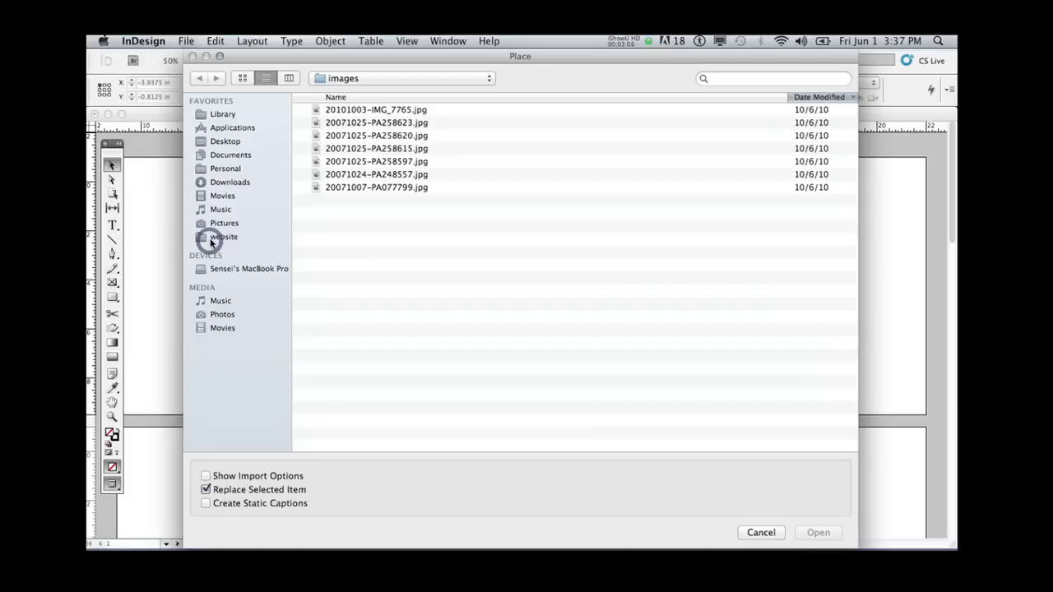
pyautogui.click(405, 111)
pyautogui.keyDown('shift'); pyautogui.click(408, 134); pyautogui.keyUp('shift')
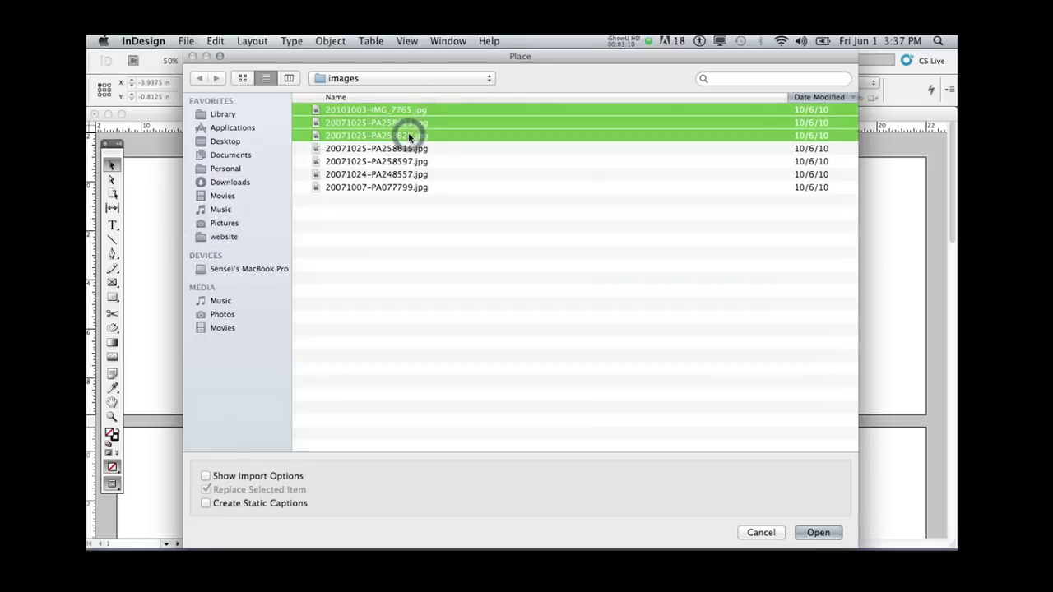
pyautogui.click(456, 137)
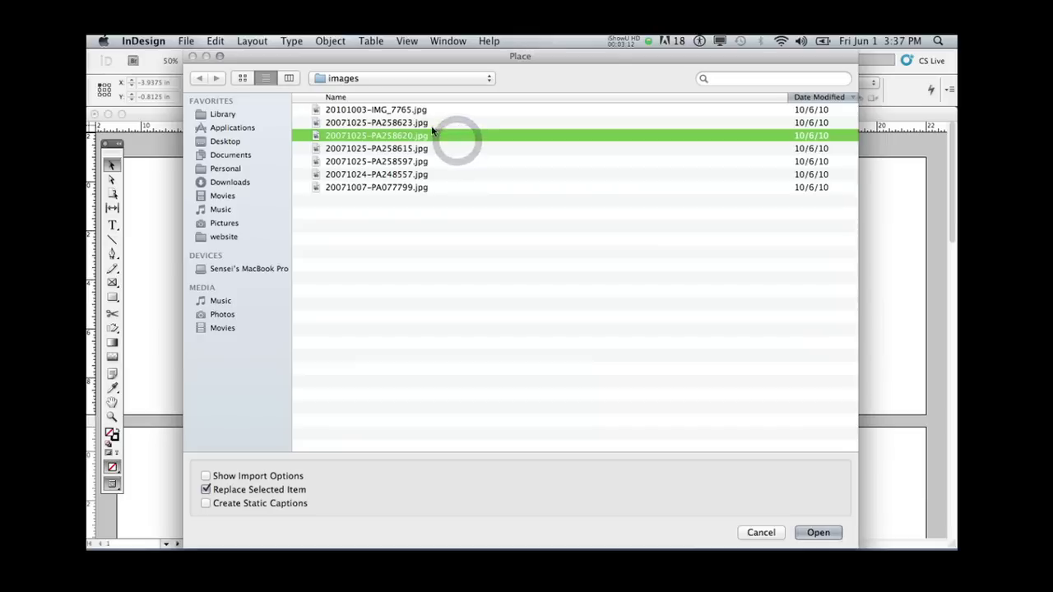
pyautogui.keyDown('shift'); pyautogui.click(420, 123); pyautogui.keyUp('shift')
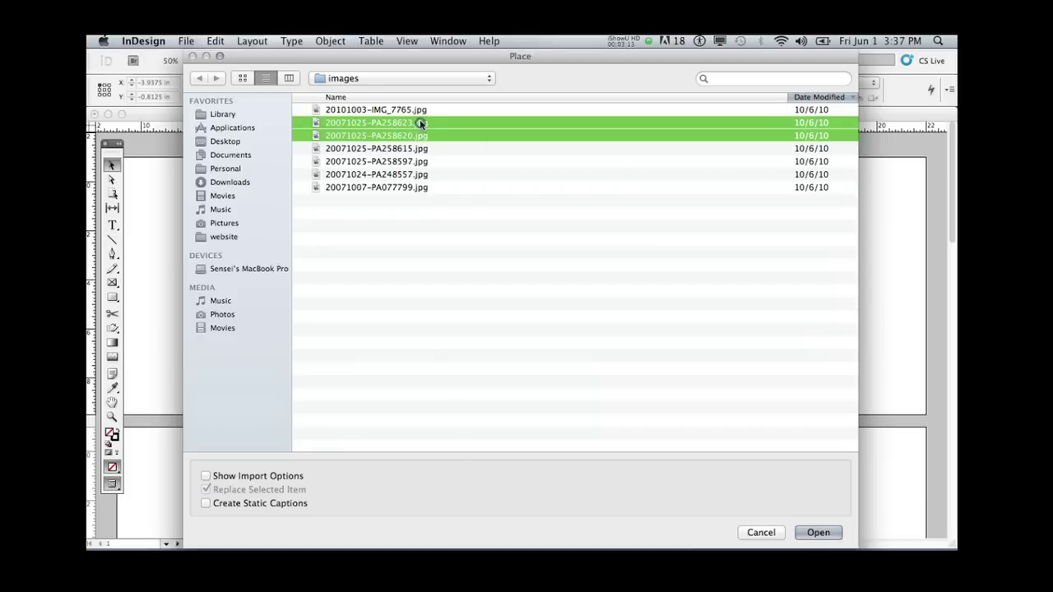
pyautogui.click(818, 530)
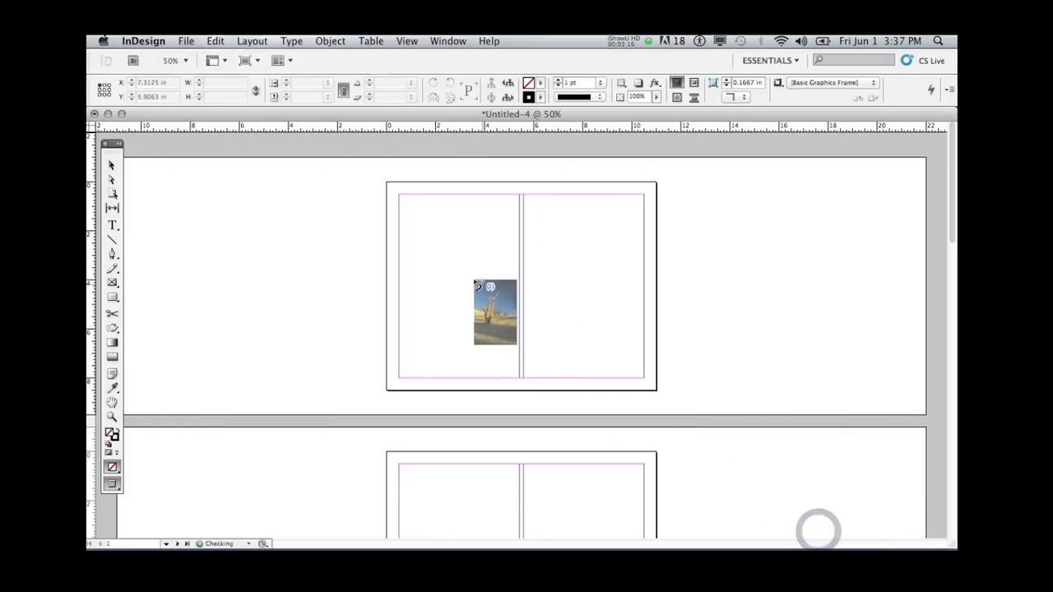
# Step: Place both tree photos on the spread and move the first toward the left page
pyautogui.click(418, 222)
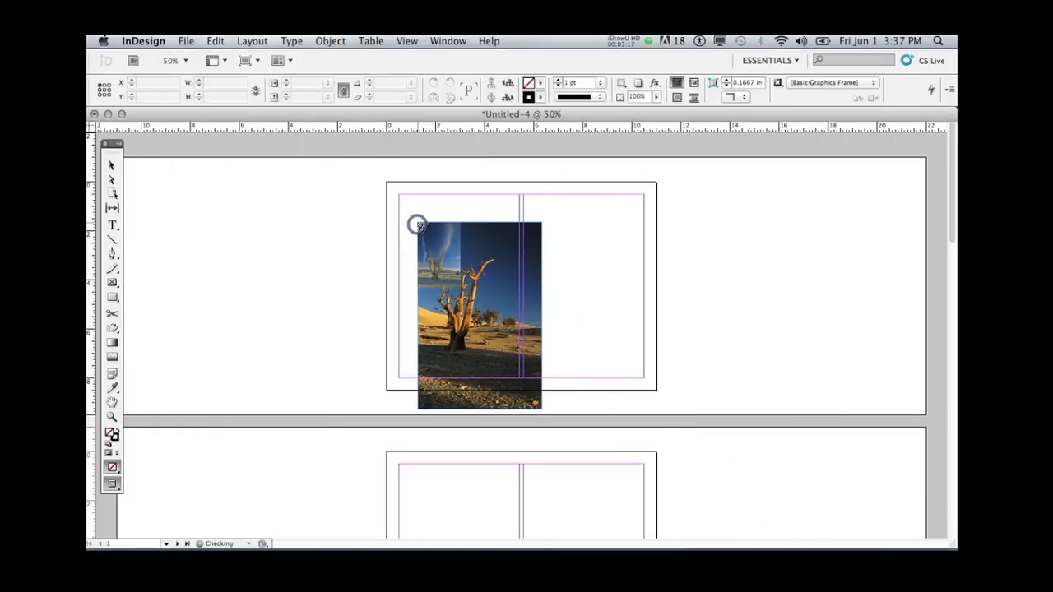
pyautogui.click(594, 247)
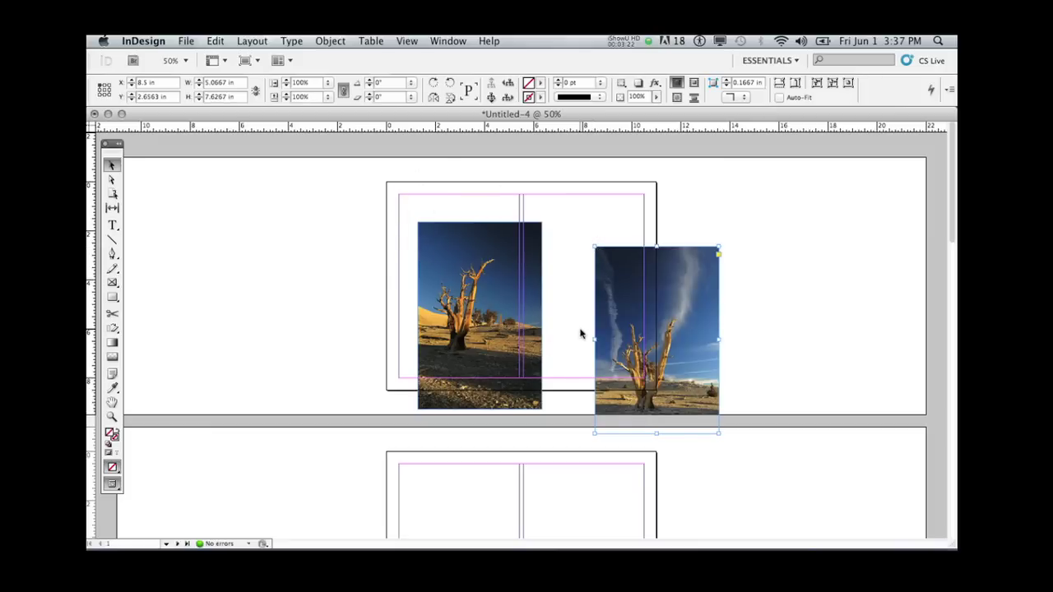
pyautogui.click(112, 168)
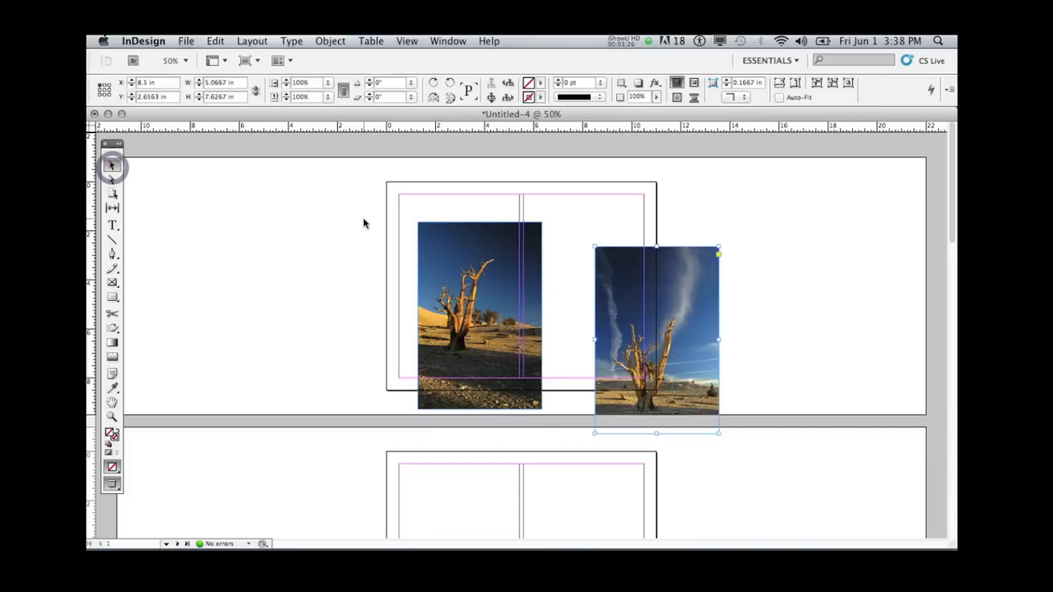
pyautogui.moveTo(459, 273); pyautogui.dragTo(438, 255)
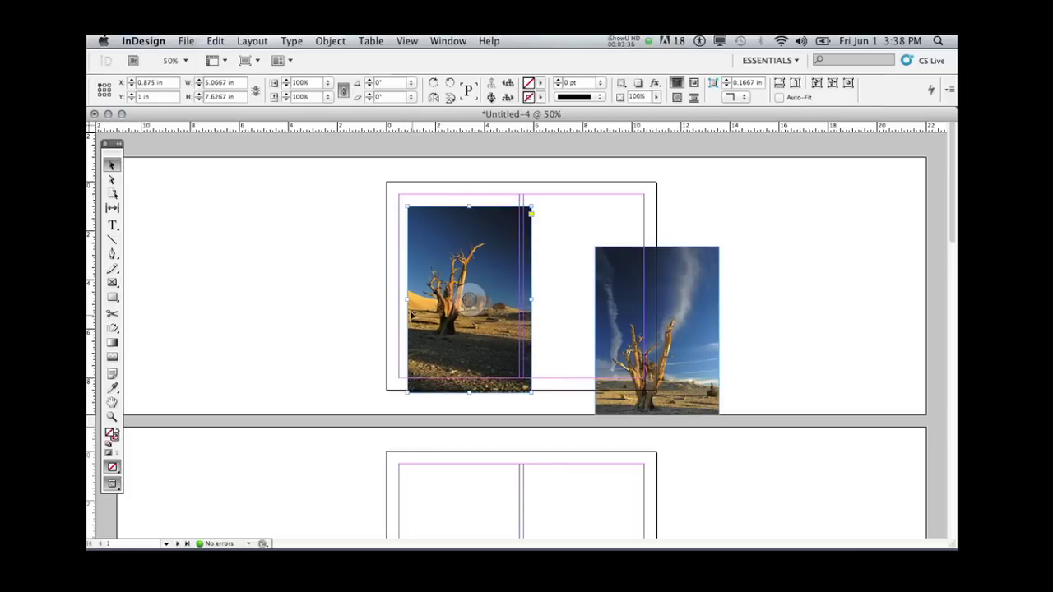
# Step: Shrink the left tree photo's frame and move it down inside the left page
pyautogui.moveTo(426, 239)
pyautogui.mouseDown()
pyautogui.moveTo(445, 244)
pyautogui.moveTo(413, 218)
pyautogui.moveTo(419, 229)
pyautogui.mouseUp()
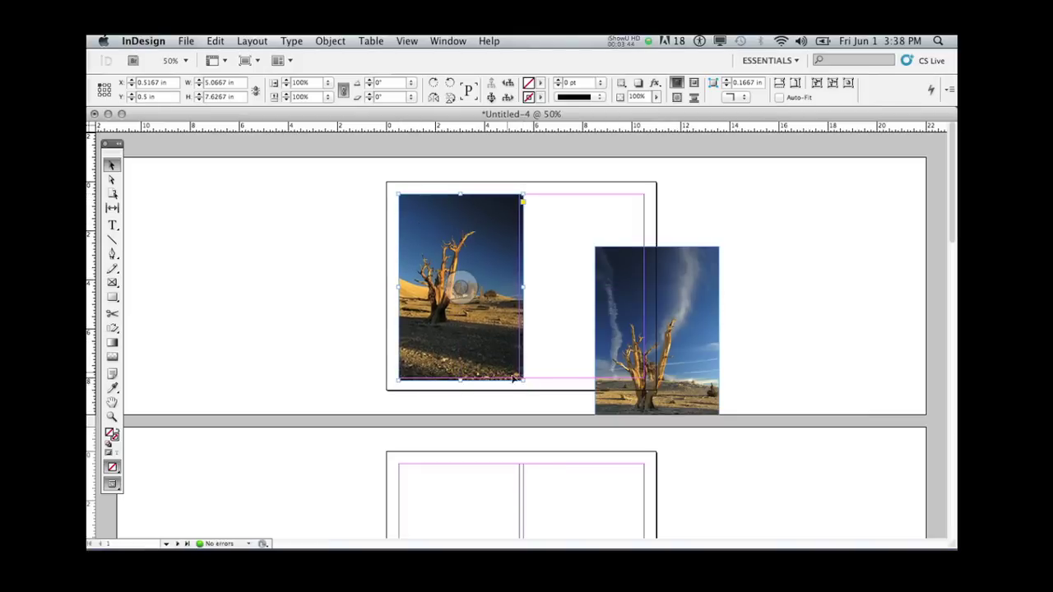
pyautogui.moveTo(523, 379); pyautogui.dragTo(476, 317)
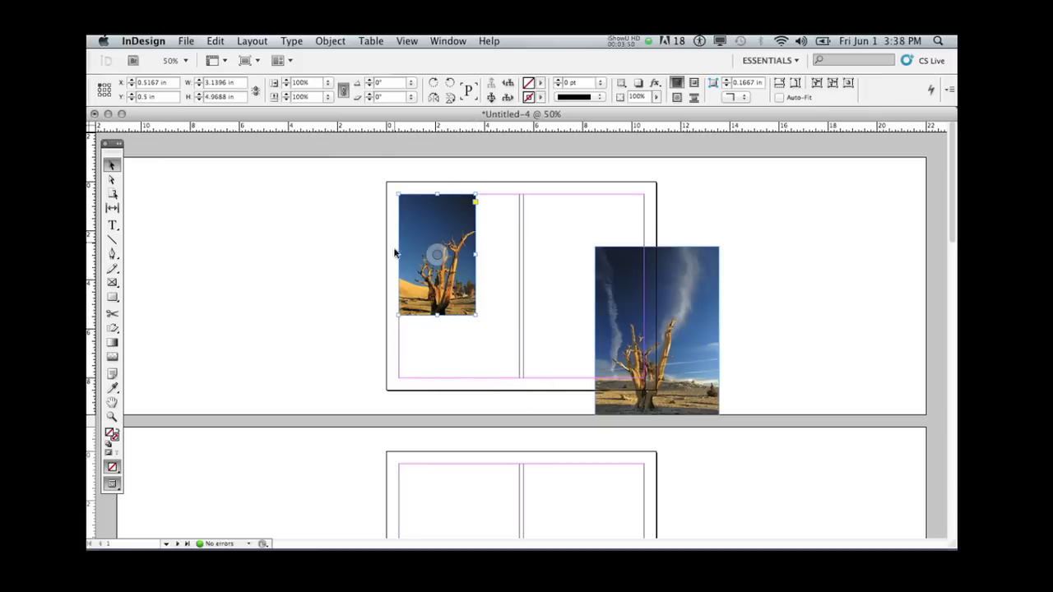
pyautogui.moveTo(429, 273)
pyautogui.moveTo(431, 221); pyautogui.dragTo(451, 254)
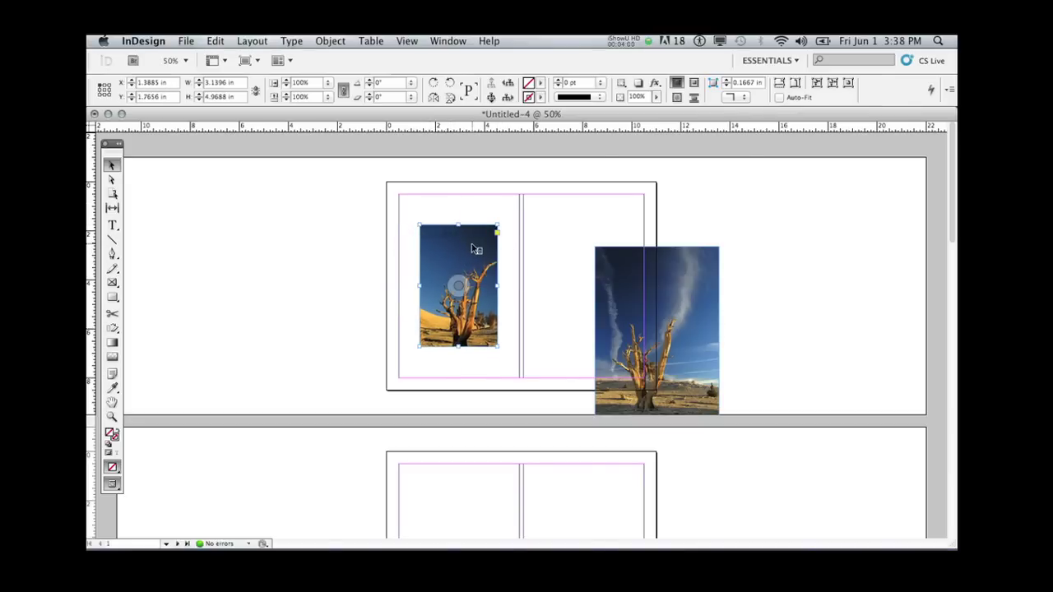
# Step: Apply Fitting > Fill Frame Proportionally to the left photo
pyautogui.rightClick(474, 247)
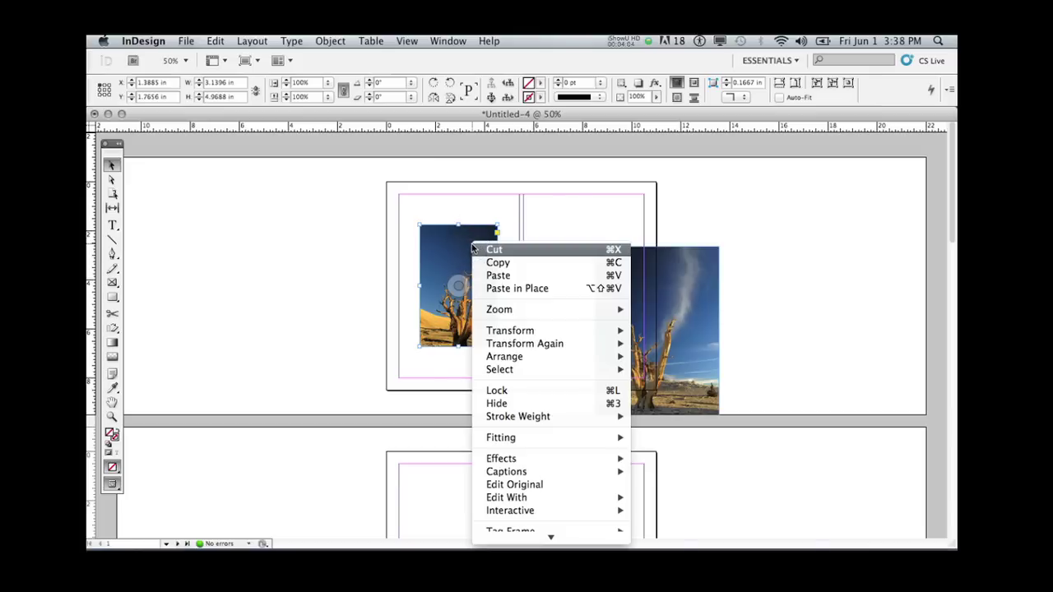
pyautogui.moveTo(500, 441)
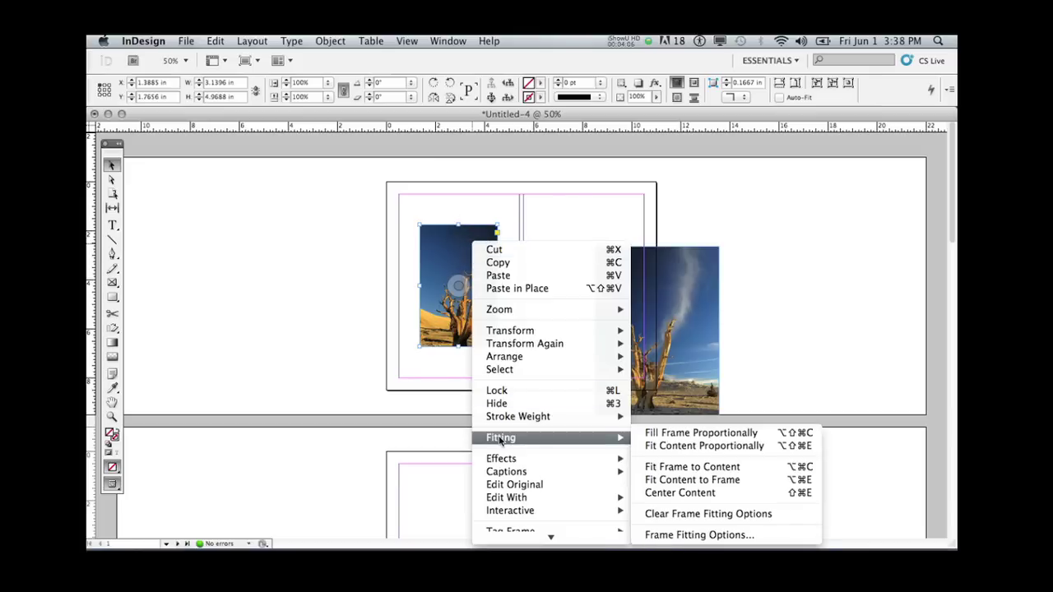
pyautogui.click(682, 433)
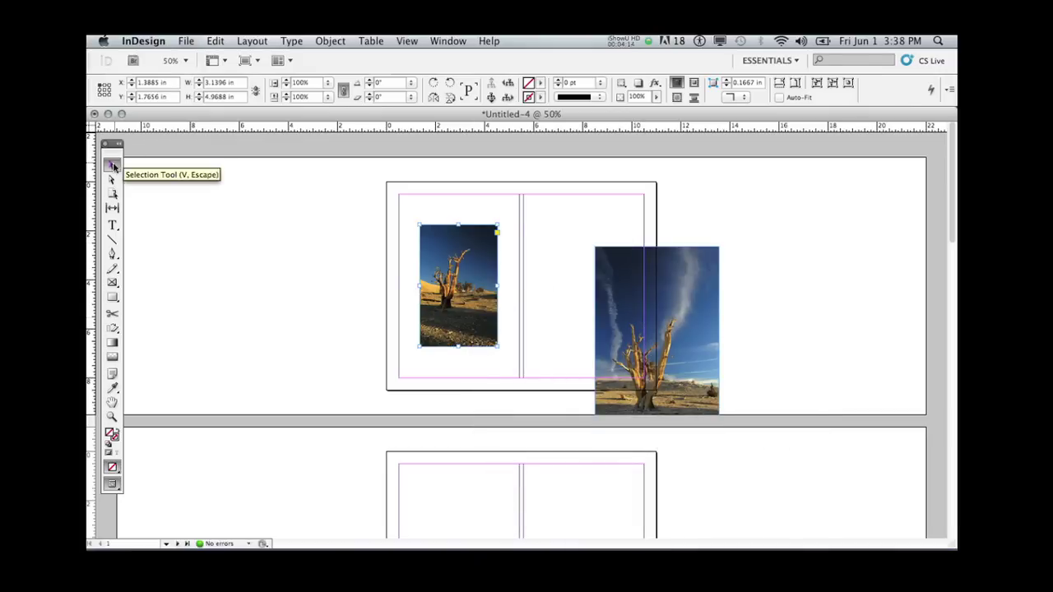
# Step: Move the large tree photo onto the right page and shrink its frame
pyautogui.click(112, 164)
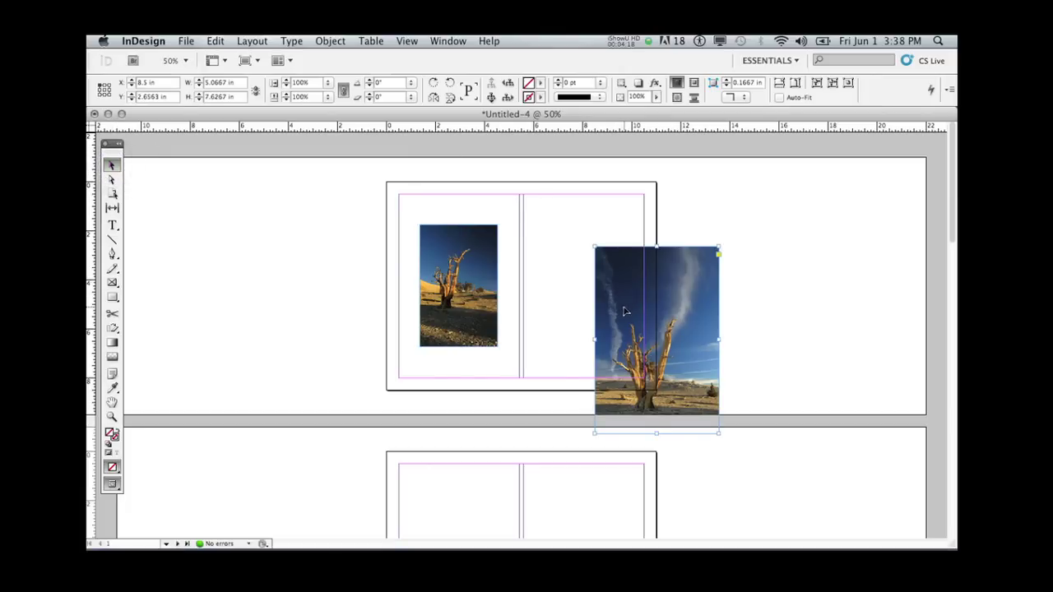
pyautogui.moveTo(622, 303); pyautogui.dragTo(553, 261)
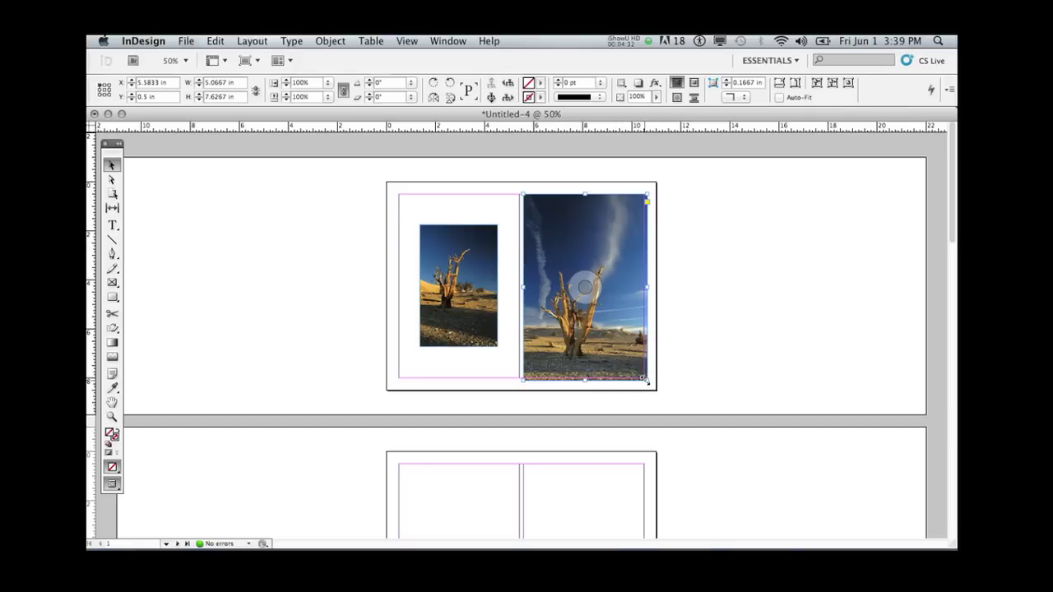
pyautogui.moveTo(646, 381); pyautogui.dragTo(590, 286)
pyautogui.moveTo(555, 217); pyautogui.dragTo(574, 261)
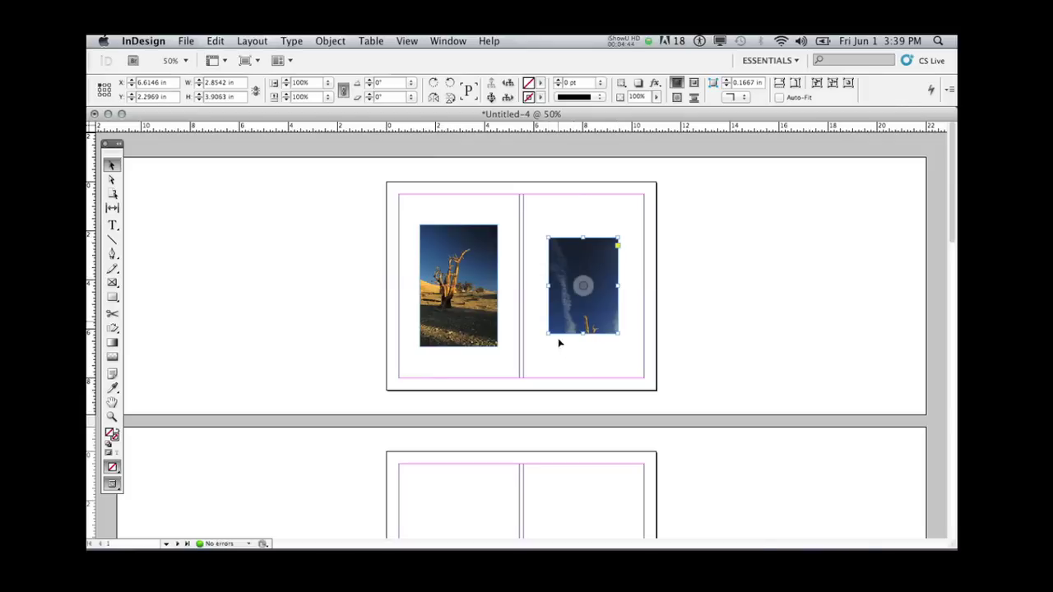
# Step: Apply Fill Frame Proportionally to the right photo and deselect it
pyautogui.rightClick(601, 263)
pyautogui.moveTo(625, 455)
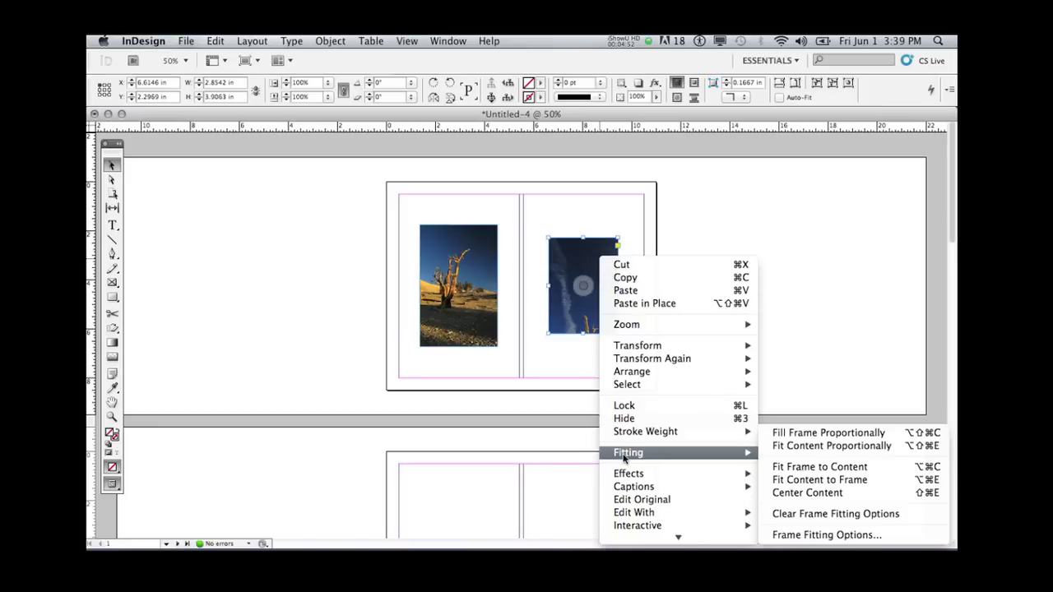
pyautogui.click(806, 435)
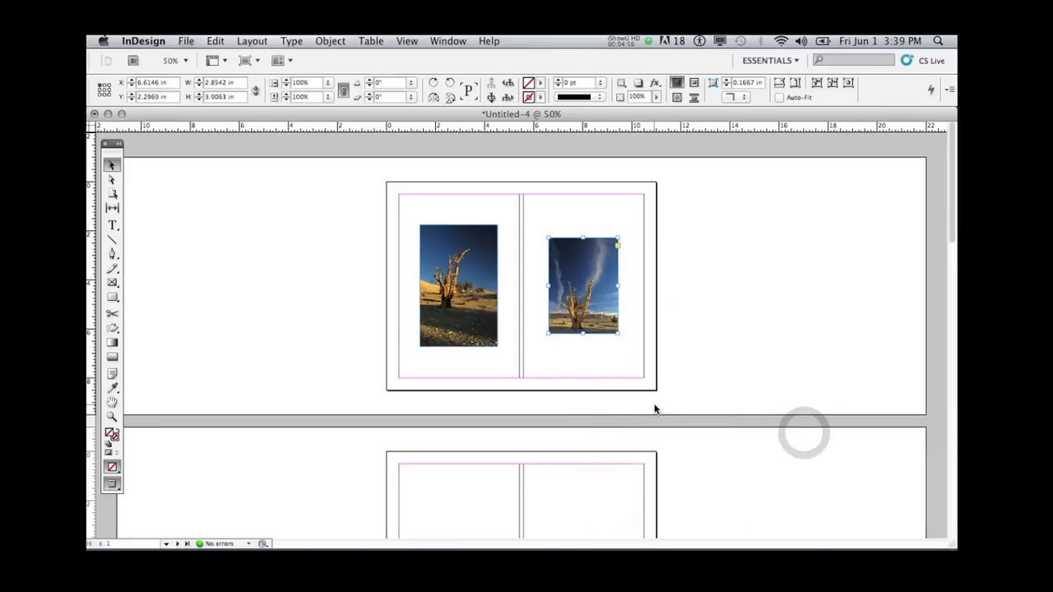
pyautogui.click(600, 356)
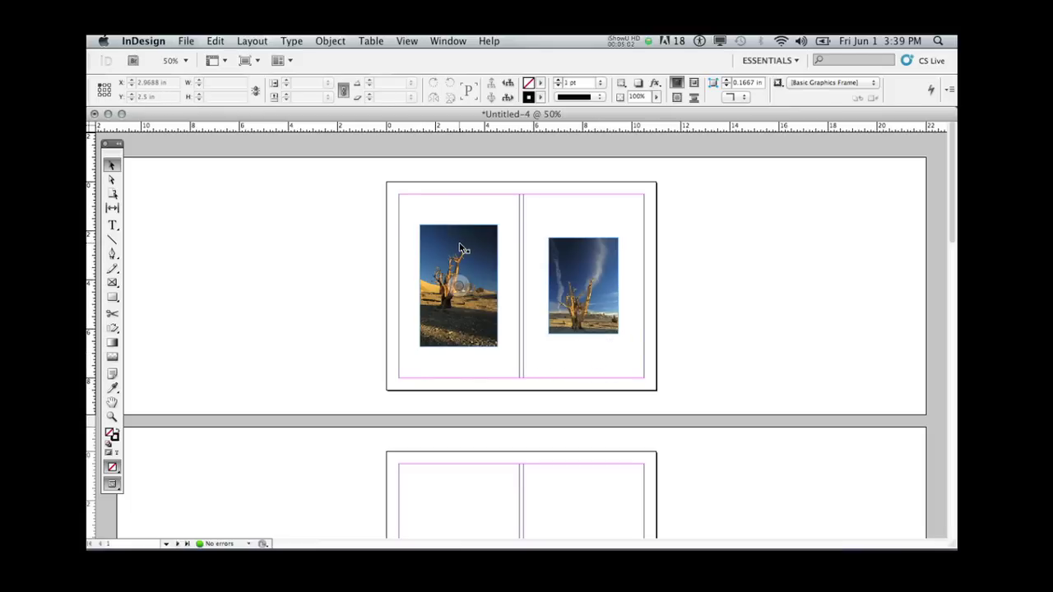
# Step: Pan down to the second, blank spread
pyautogui.click(185, 42)
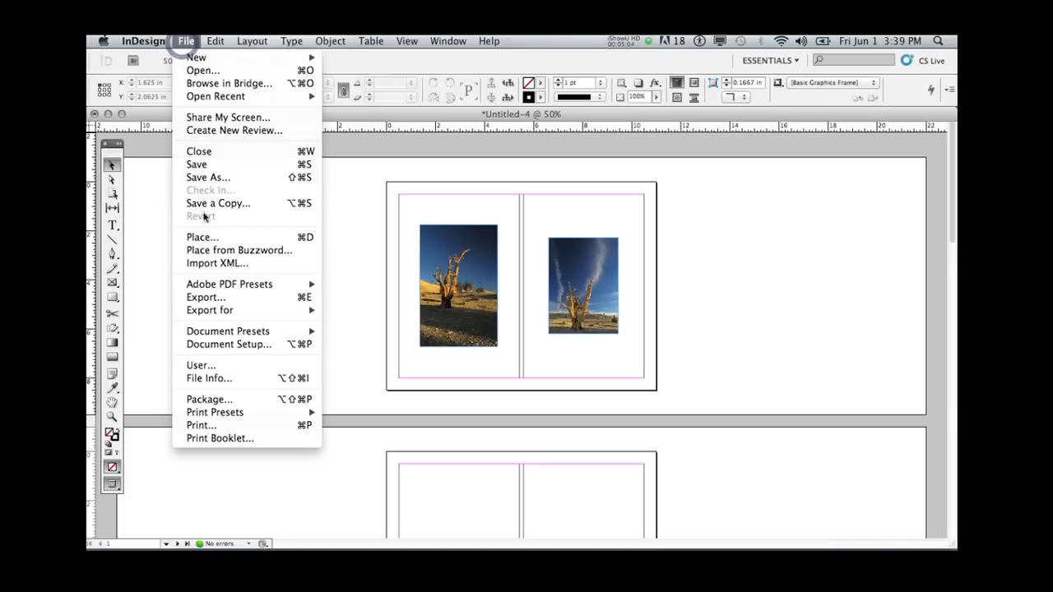
pyautogui.click(351, 242)
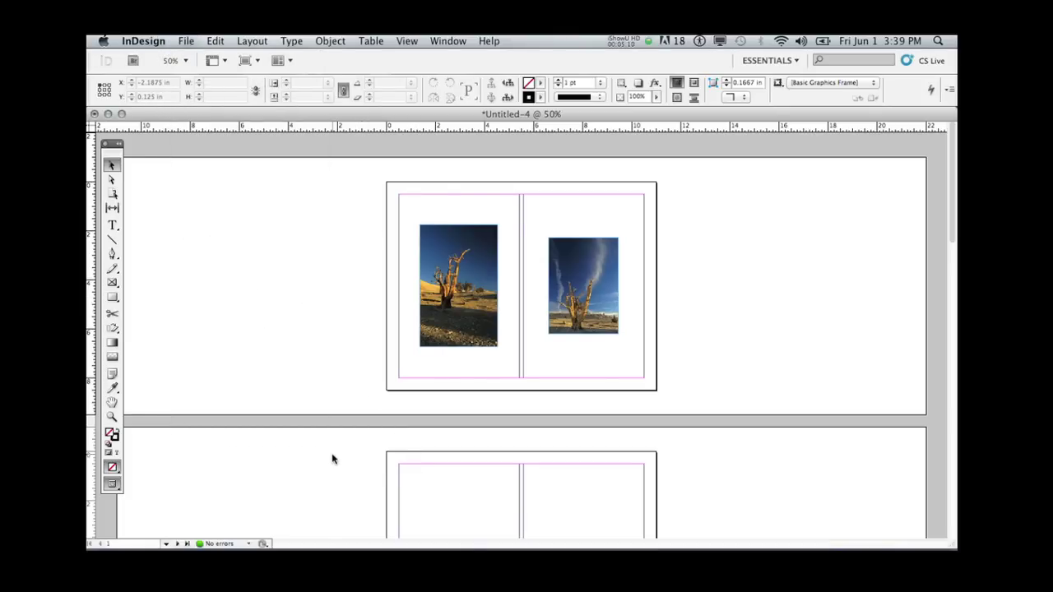
pyautogui.moveTo(436, 479); pyautogui.dragTo(437, 194)
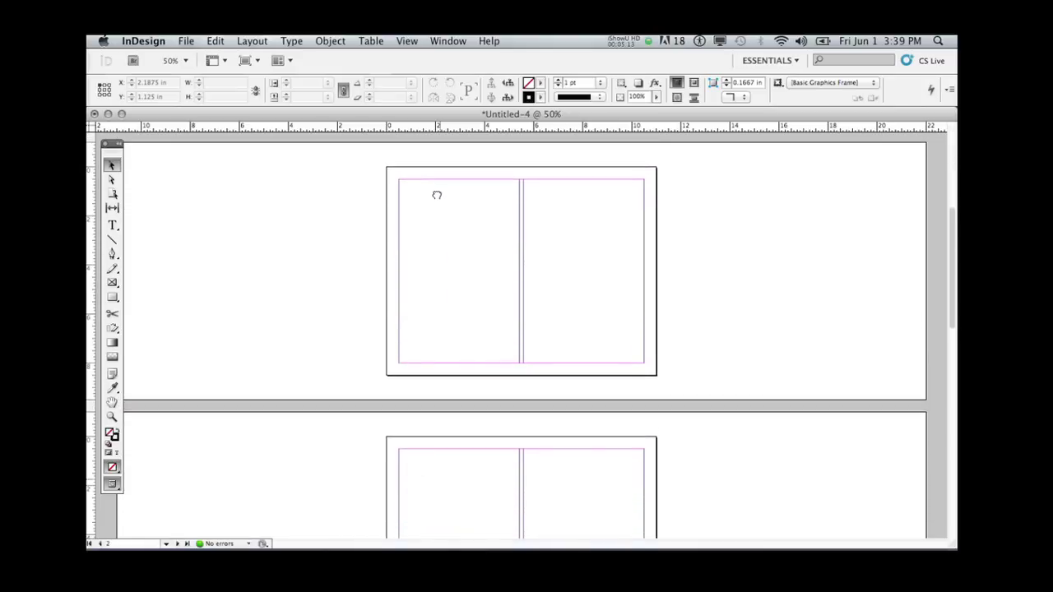
# Step: Swap fill and stroke until the fill is black and the stroke is none
pyautogui.click(119, 429)
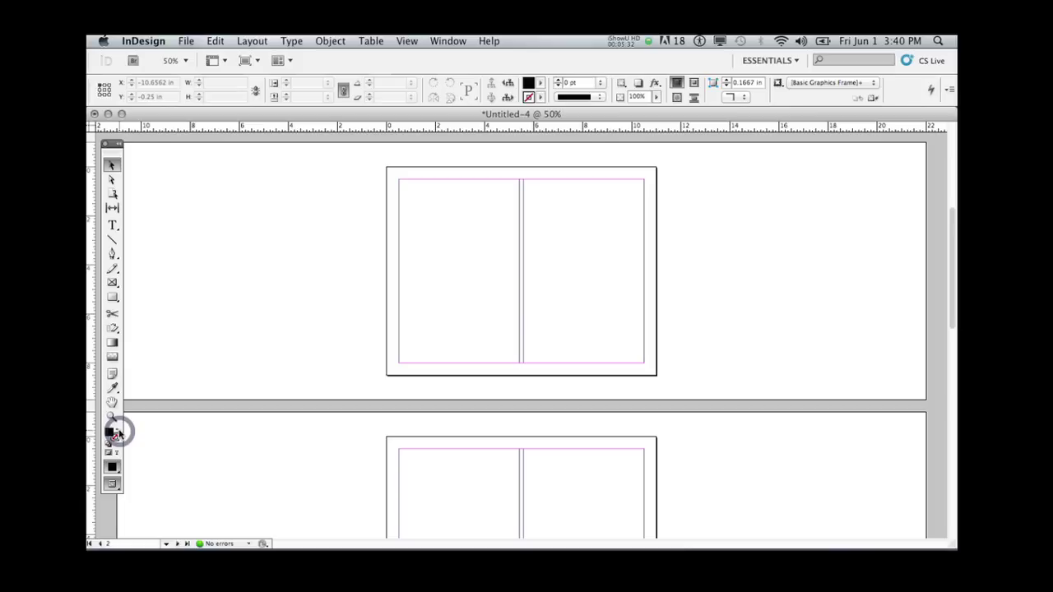
pyautogui.click(119, 429)
pyautogui.click(117, 429)
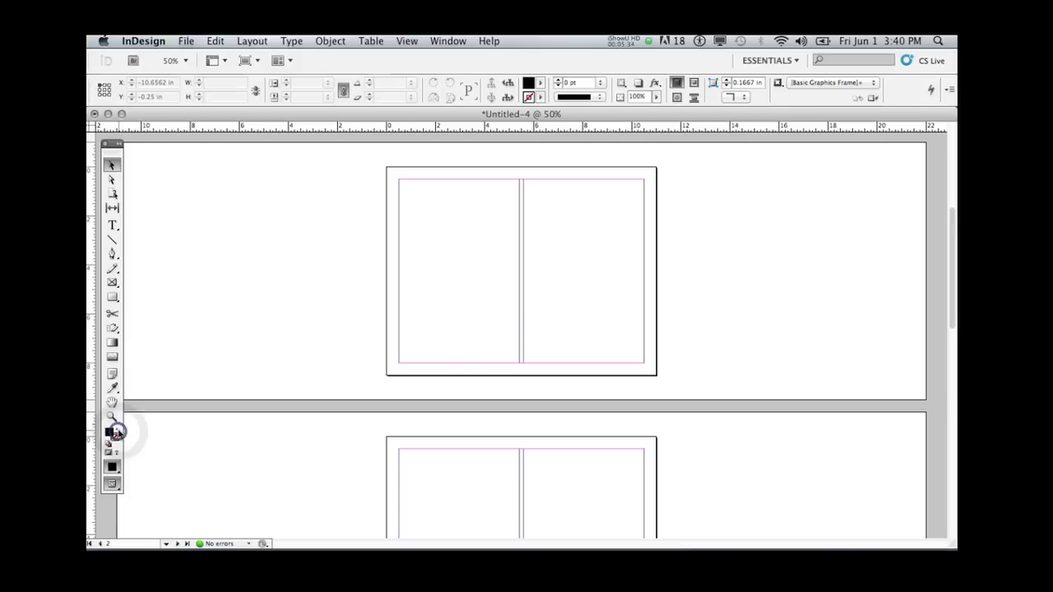
pyautogui.click(117, 429)
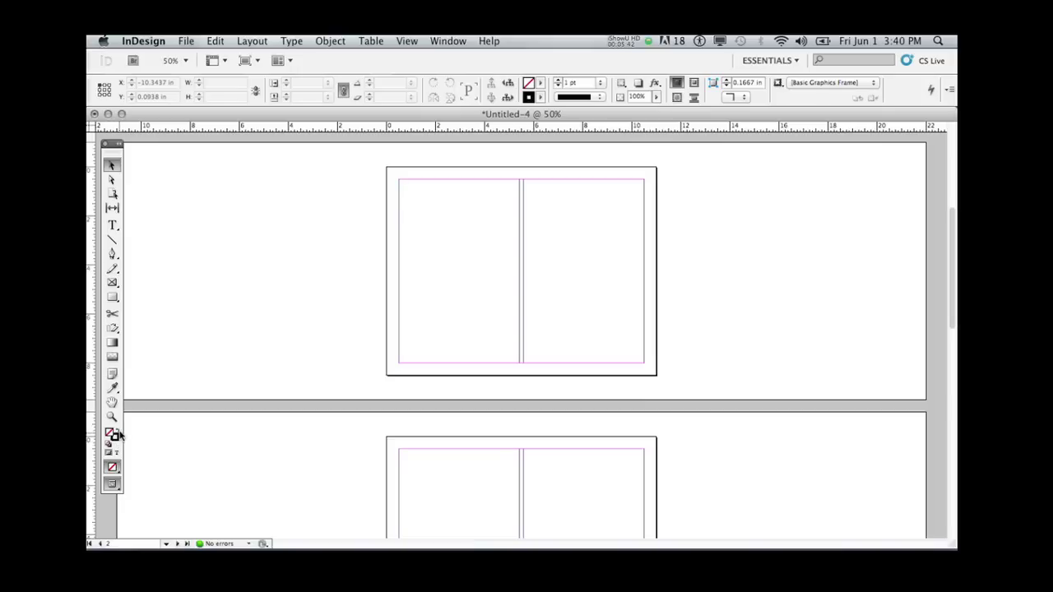
pyautogui.click(118, 430)
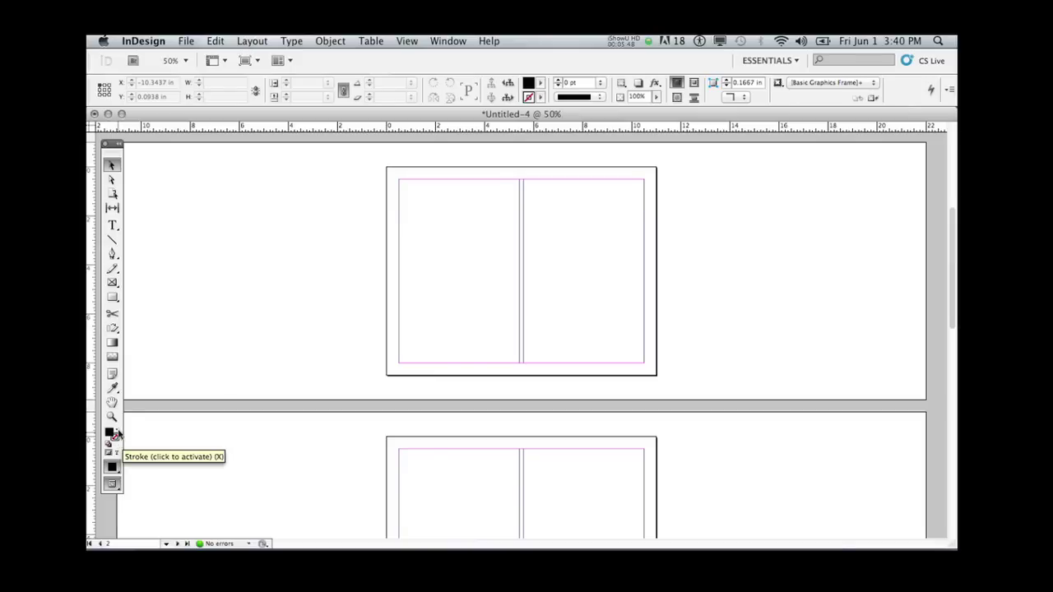
pyautogui.click(117, 430)
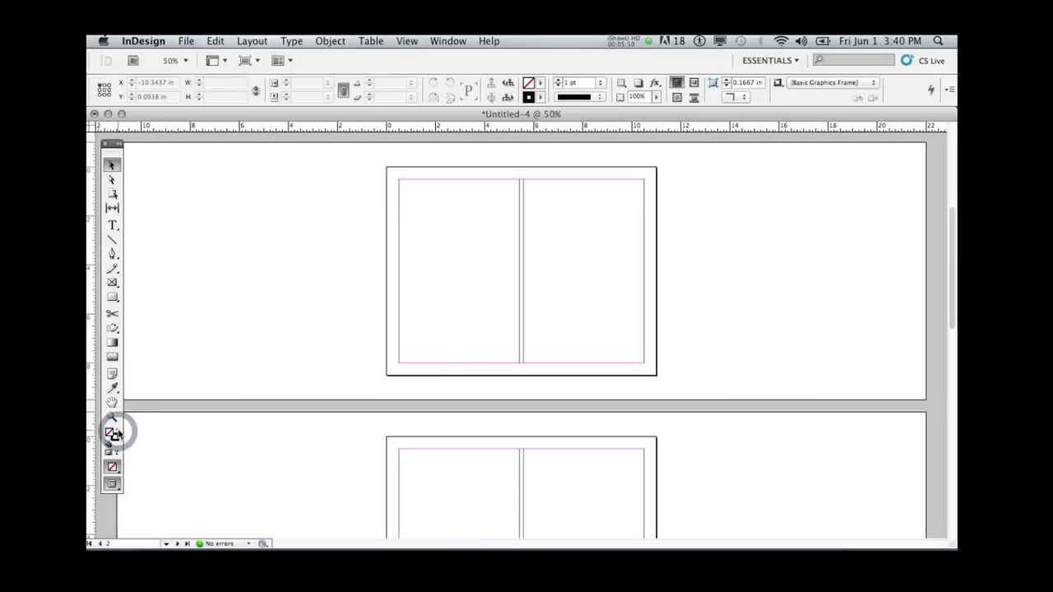
pyautogui.click(117, 430)
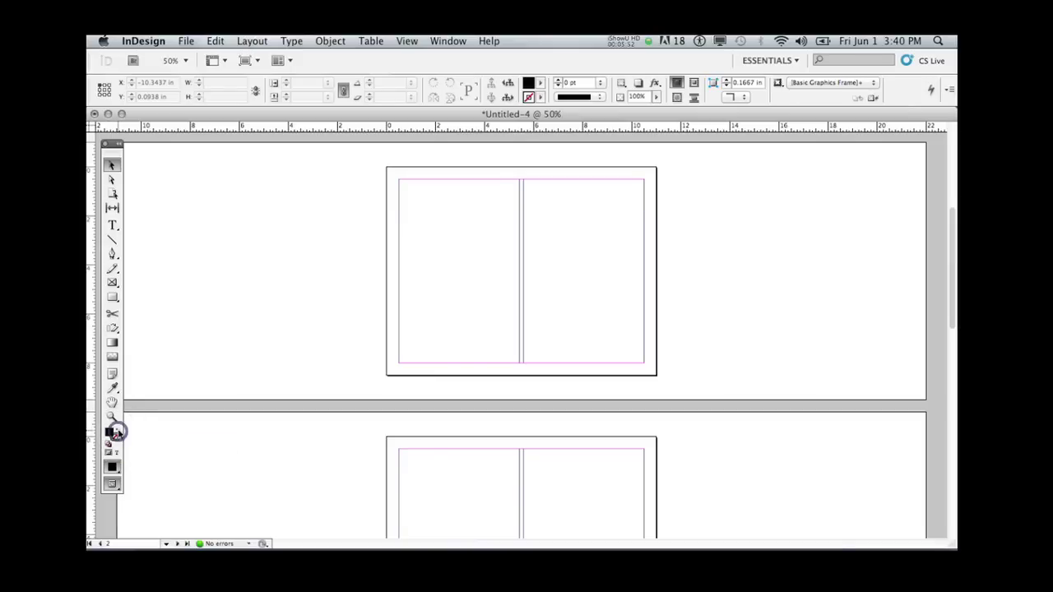
# Step: Draw a top-left square, a wide rectangle across the spine and a tall right-page rectangle; select the square
pyautogui.click(115, 298)
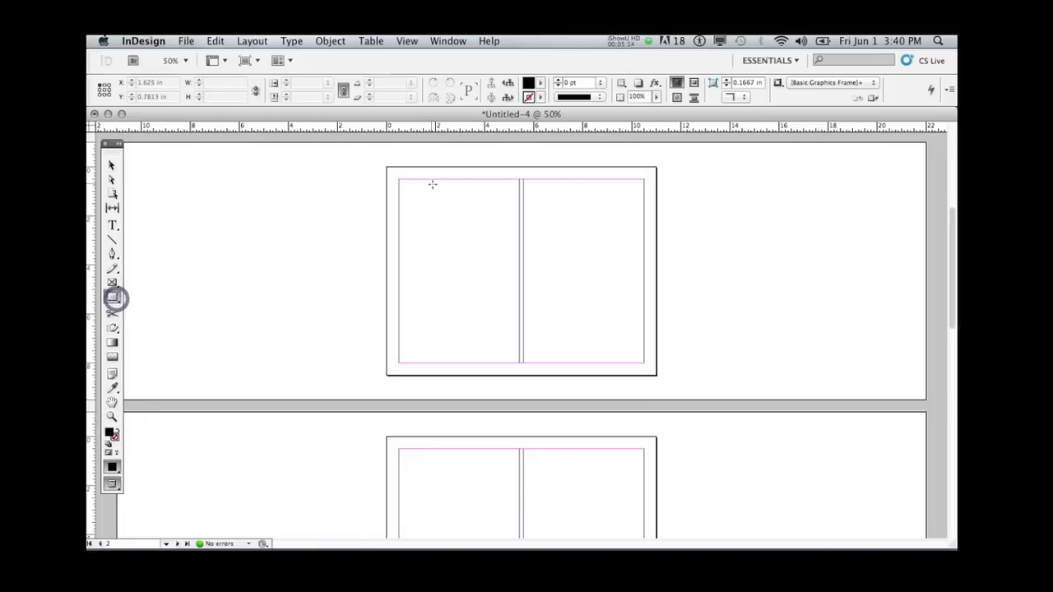
pyautogui.moveTo(413, 195); pyautogui.dragTo(470, 238)
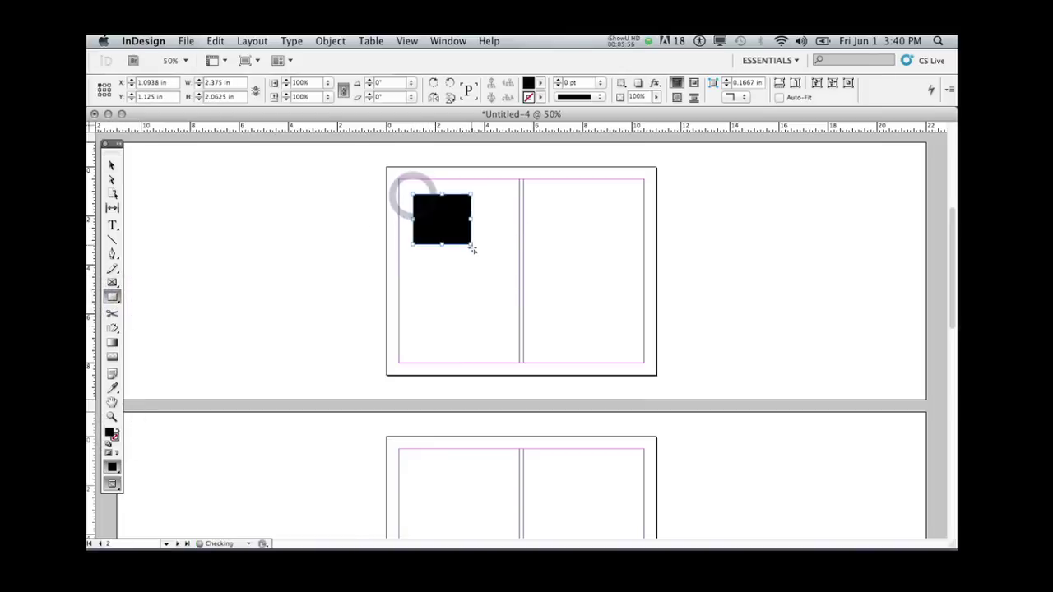
pyautogui.moveTo(470, 295); pyautogui.dragTo(568, 330)
pyautogui.moveTo(547, 204); pyautogui.dragTo(587, 264)
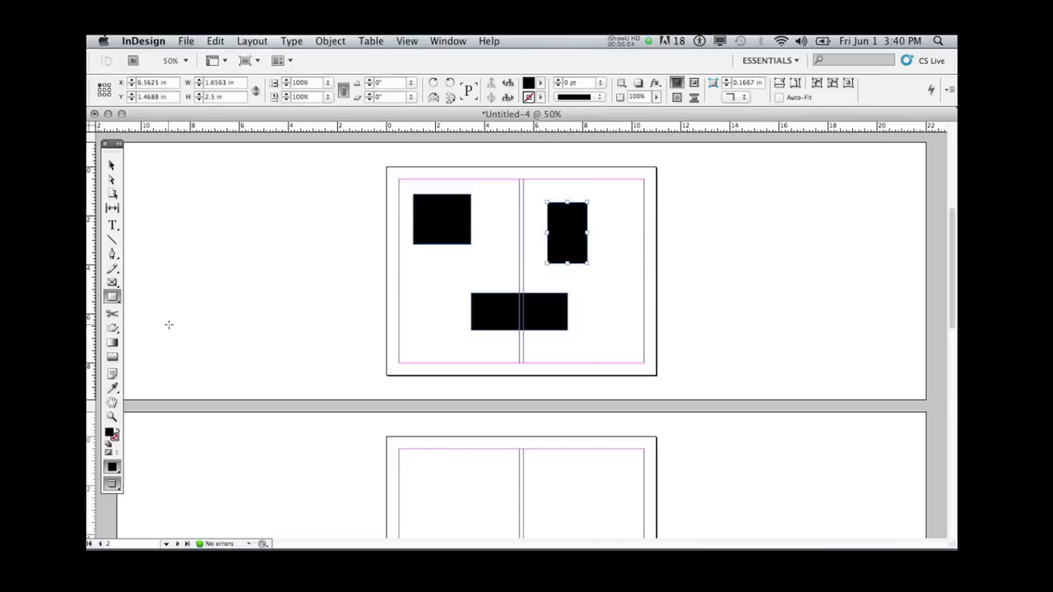
pyautogui.click(111, 165)
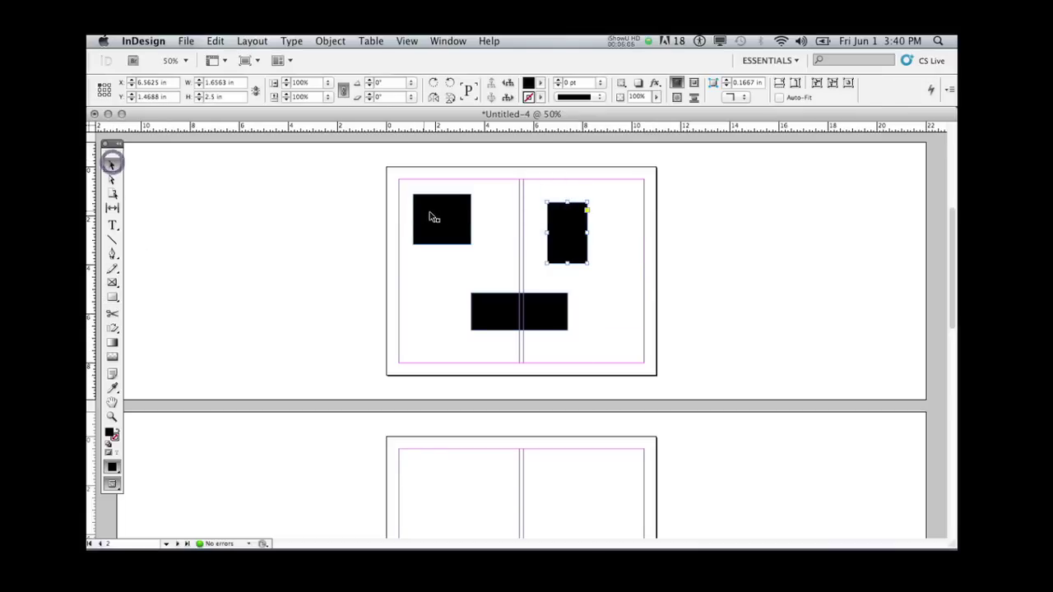
pyautogui.click(442, 222)
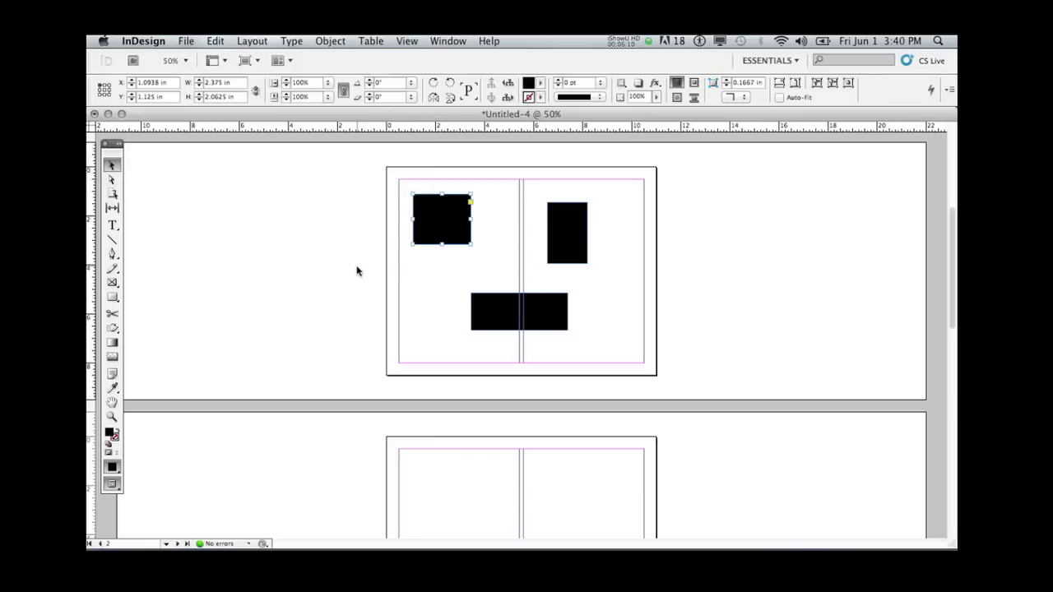
# Step: Set the top-left rectangle's fill to blue in the Color Picker
pyautogui.doubleClick(110, 434)
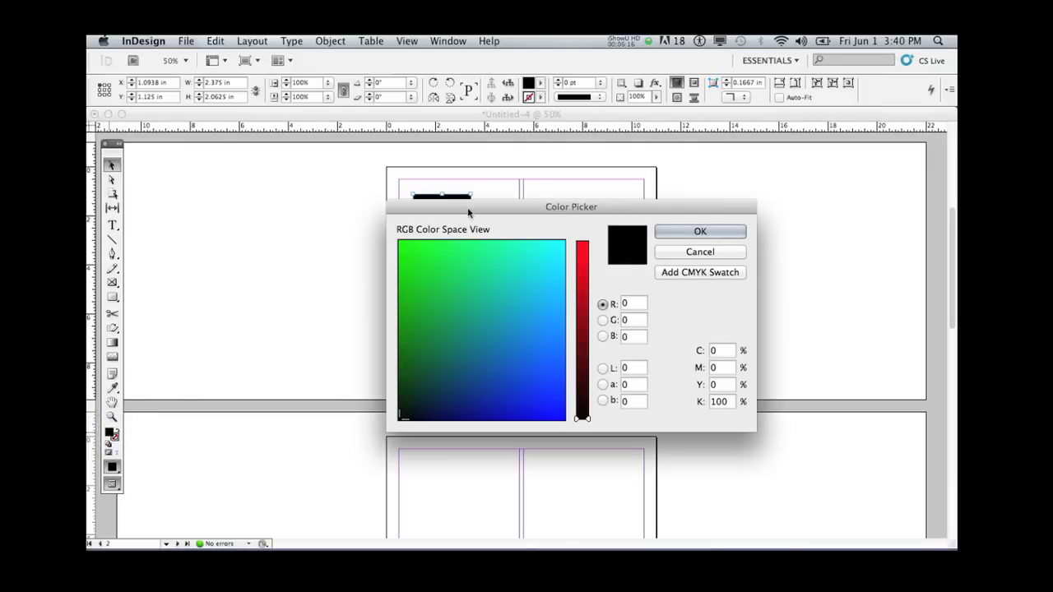
pyautogui.moveTo(466, 206); pyautogui.dragTo(411, 179)
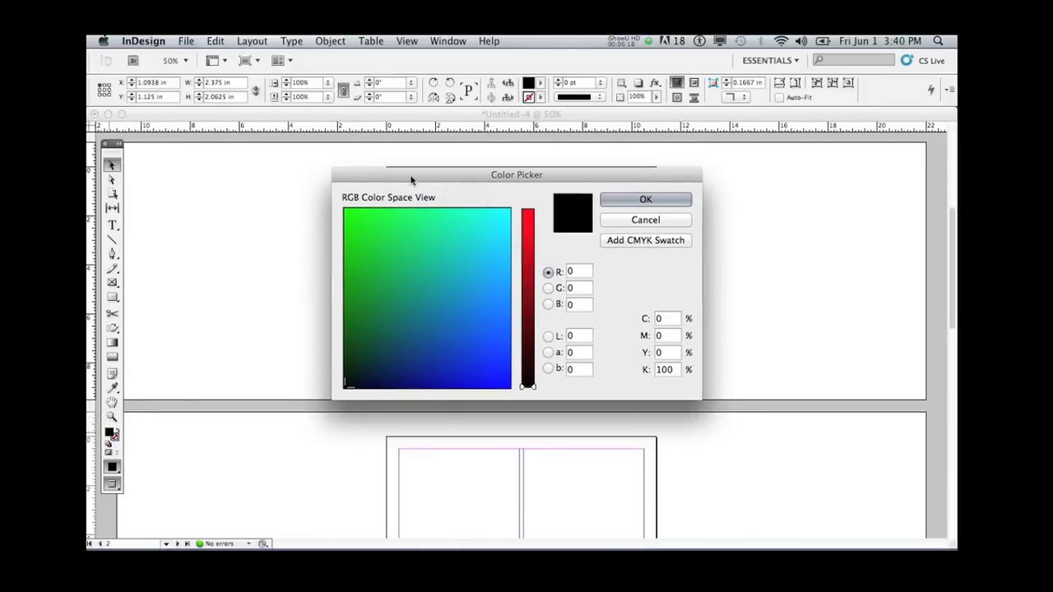
pyautogui.click(531, 226)
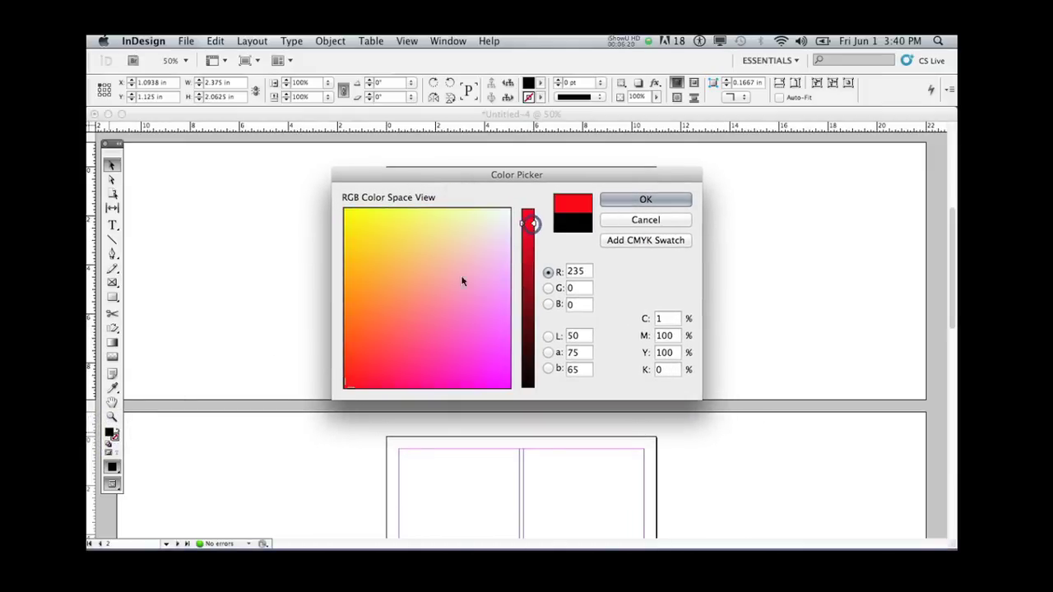
pyautogui.click(432, 293)
pyautogui.click(448, 322)
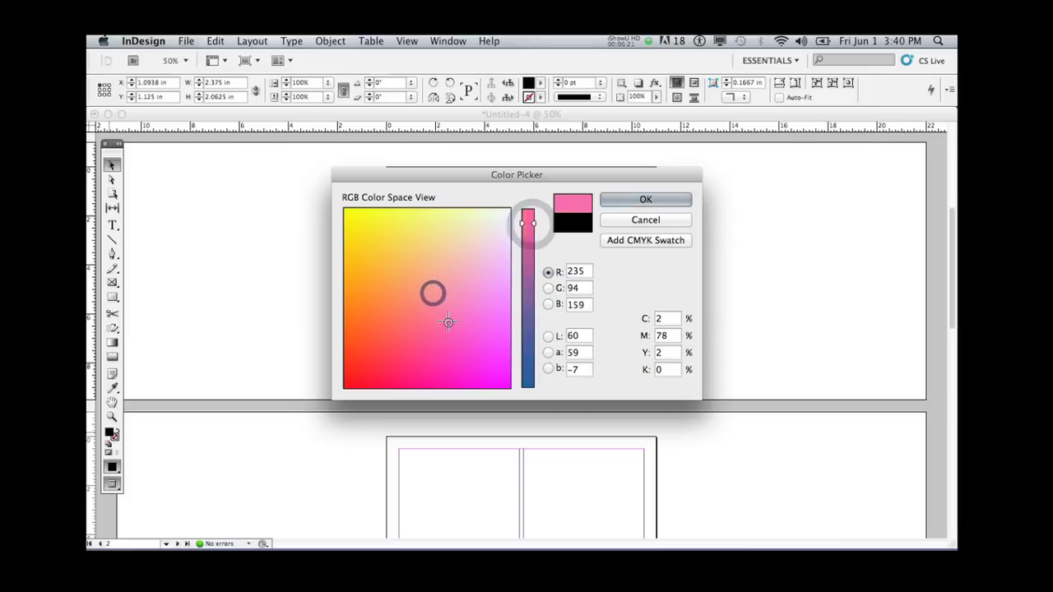
pyautogui.click(526, 349)
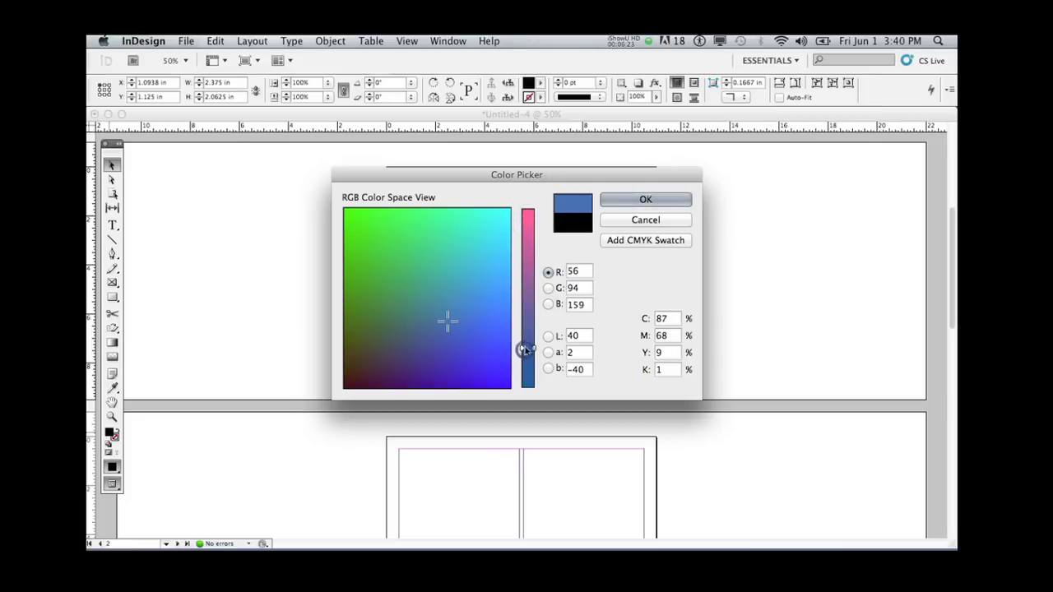
pyautogui.click(646, 199)
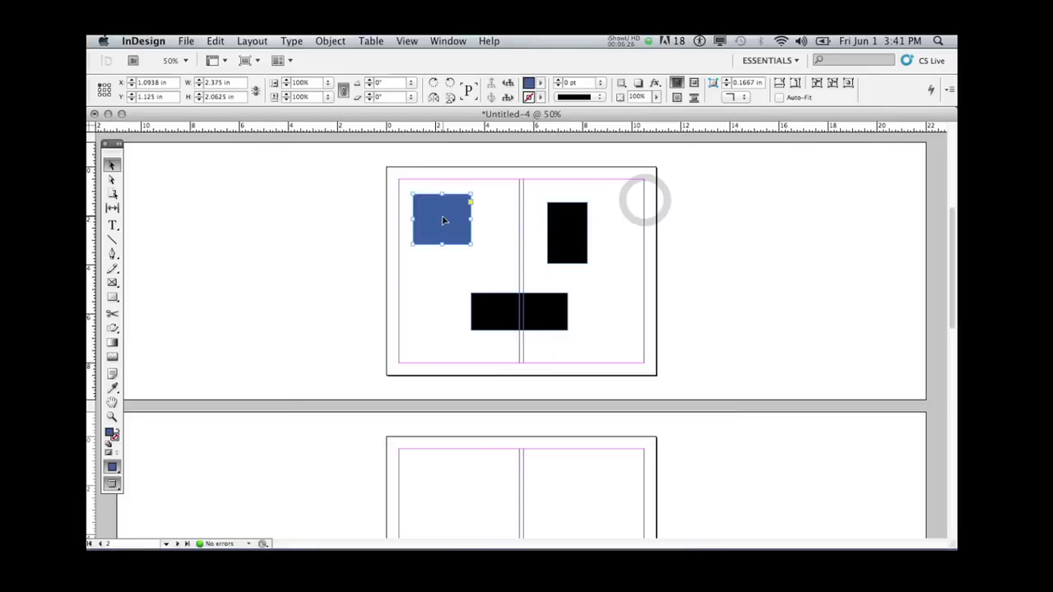
# Step: Give the rectangle a muted golden-yellow stroke colour
pyautogui.doubleClick(115, 440)
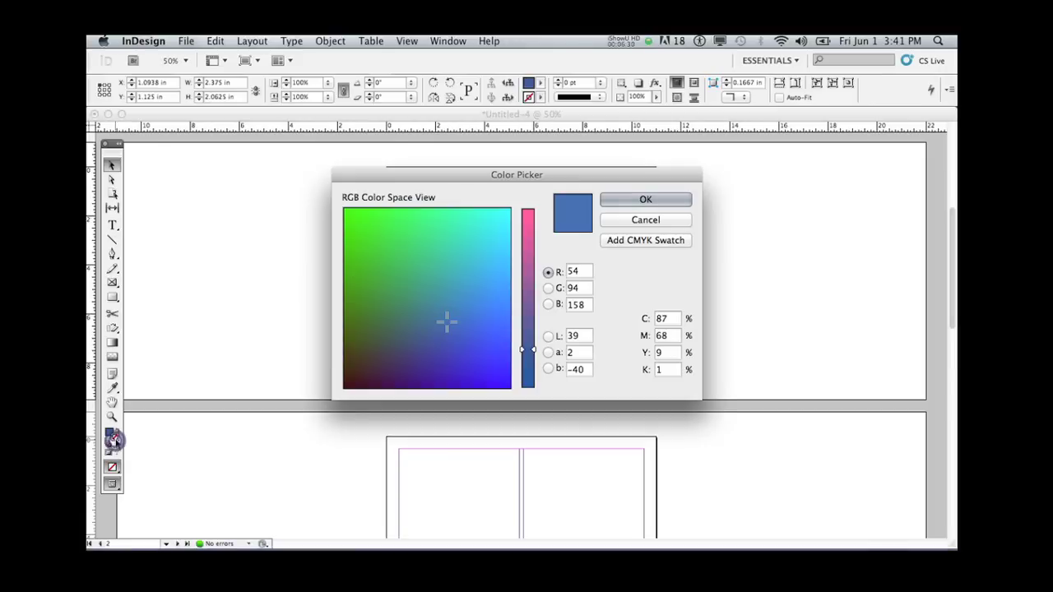
pyautogui.click(527, 237)
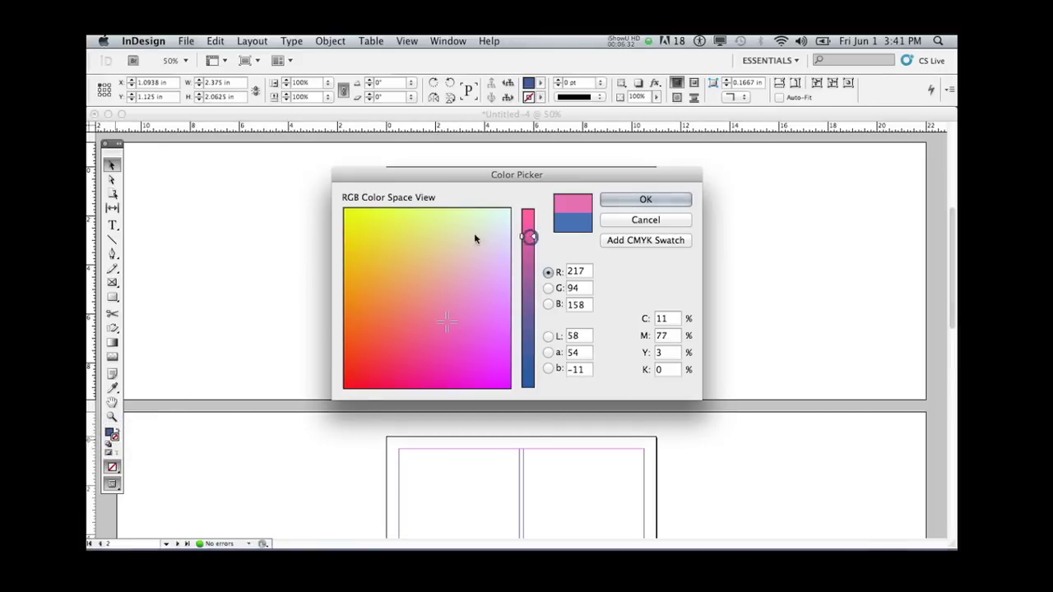
pyautogui.click(370, 220)
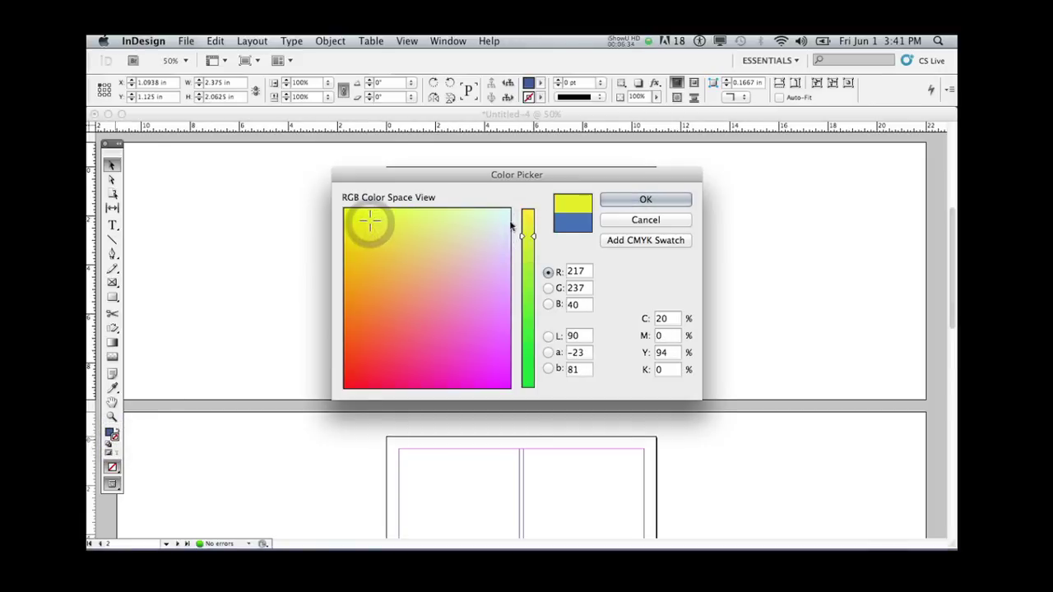
pyautogui.moveTo(383, 247); pyautogui.dragTo(395, 254)
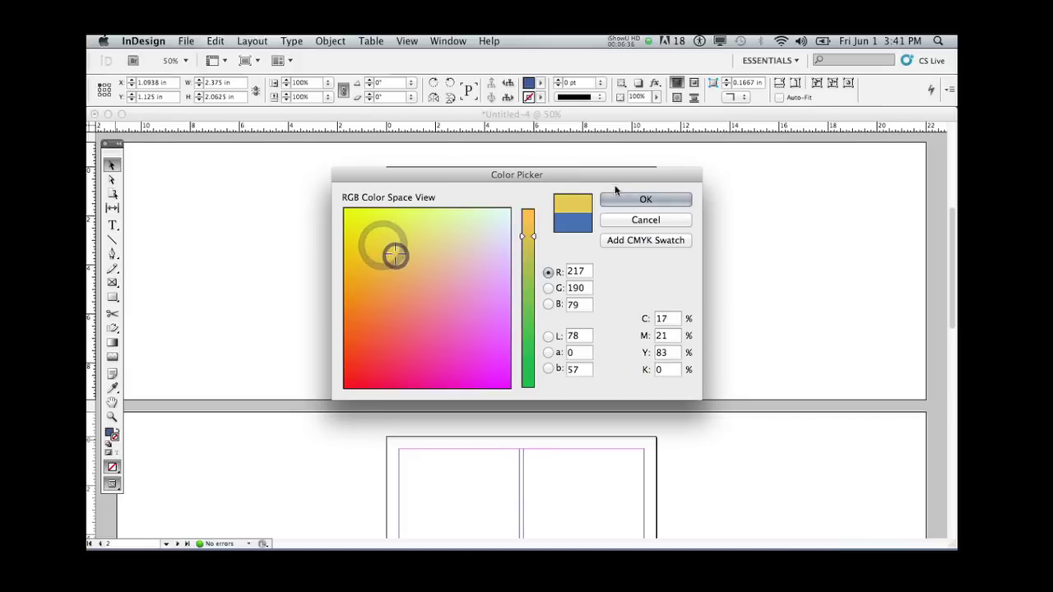
pyautogui.click(634, 201)
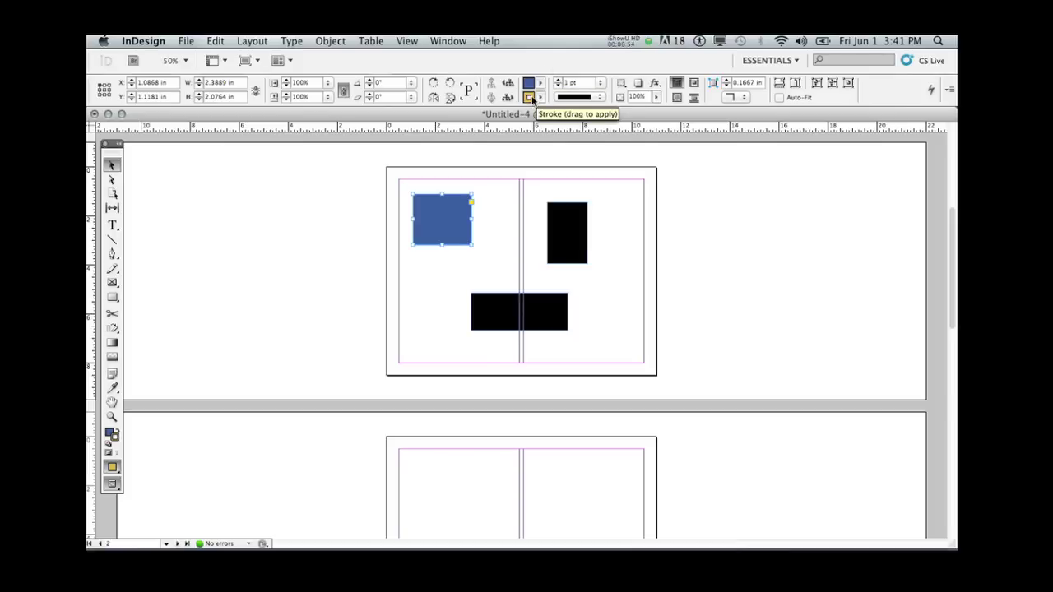
# Step: Change the top-left rectangle's stroke weight to 50 pt from the Control panel
pyautogui.click(599, 98)
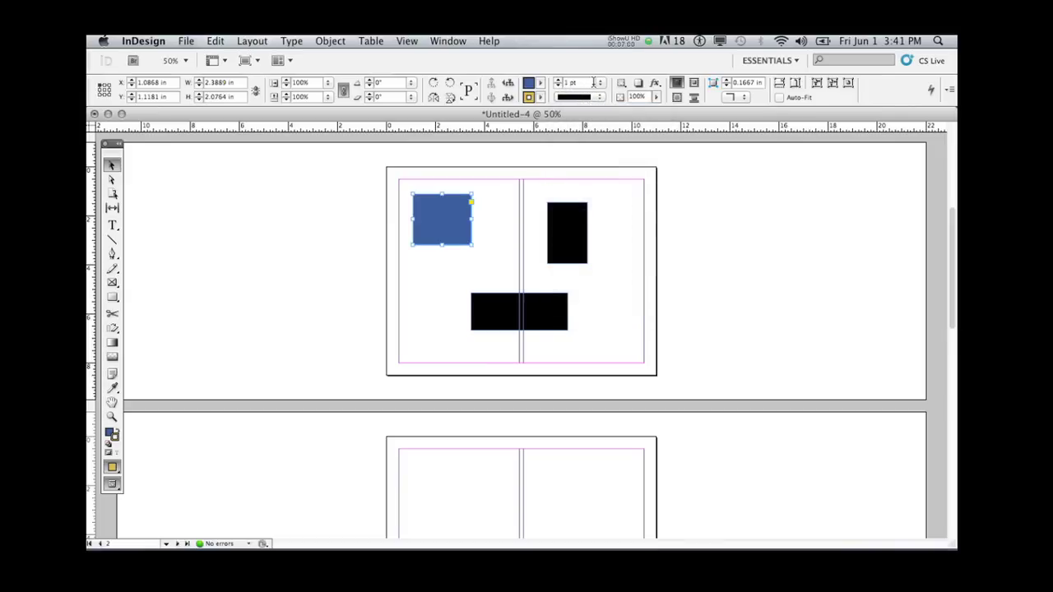
pyautogui.click(601, 85)
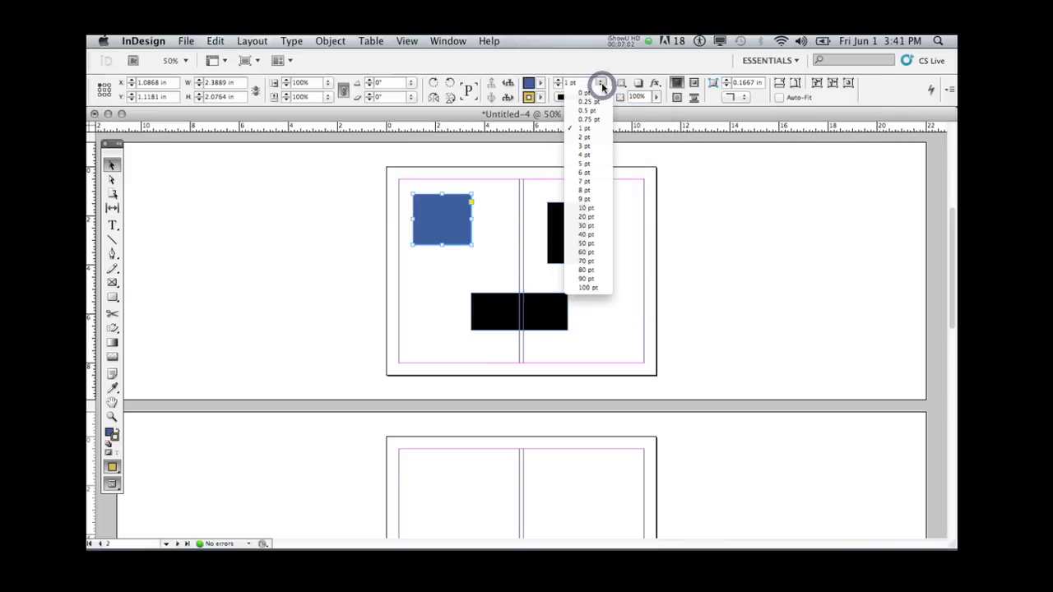
pyautogui.click(589, 245)
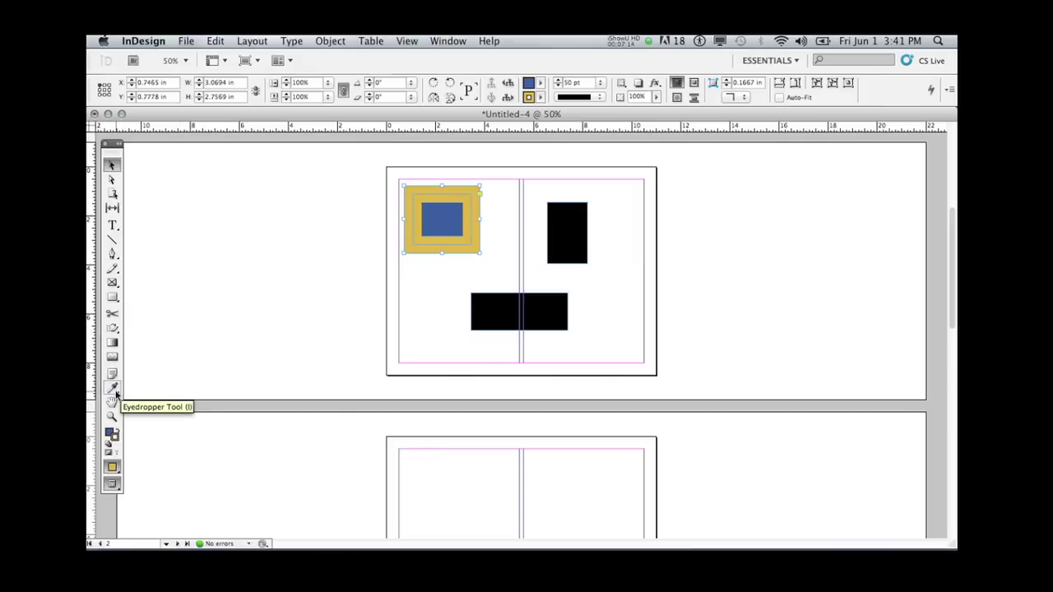
# Step: Eyedropper the top-left frame's blue fill and 50 pt gold stroke onto the tall and wide rectangles
pyautogui.click(113, 389)
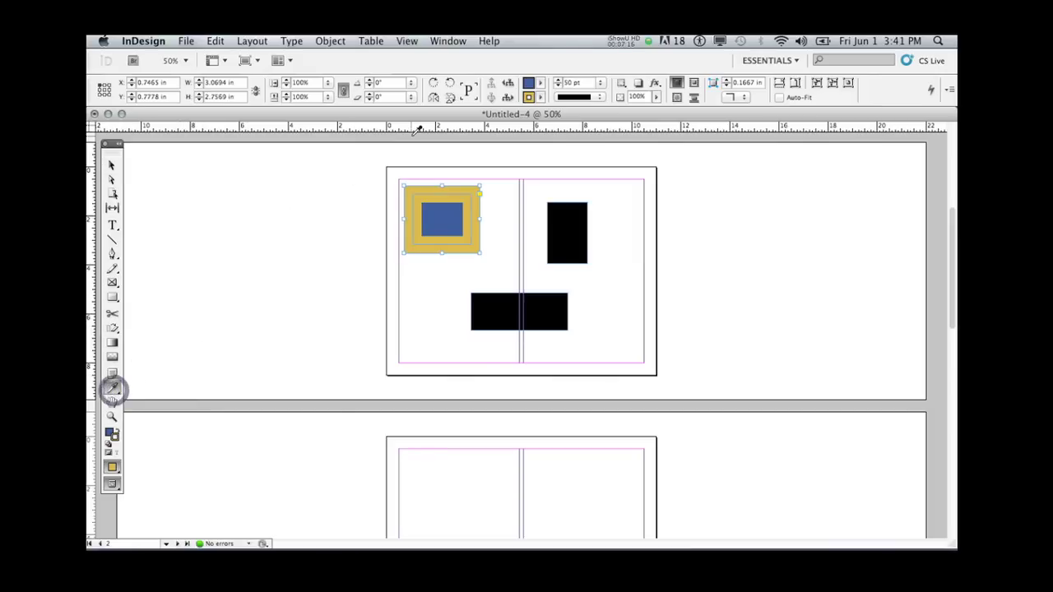
pyautogui.click(444, 214)
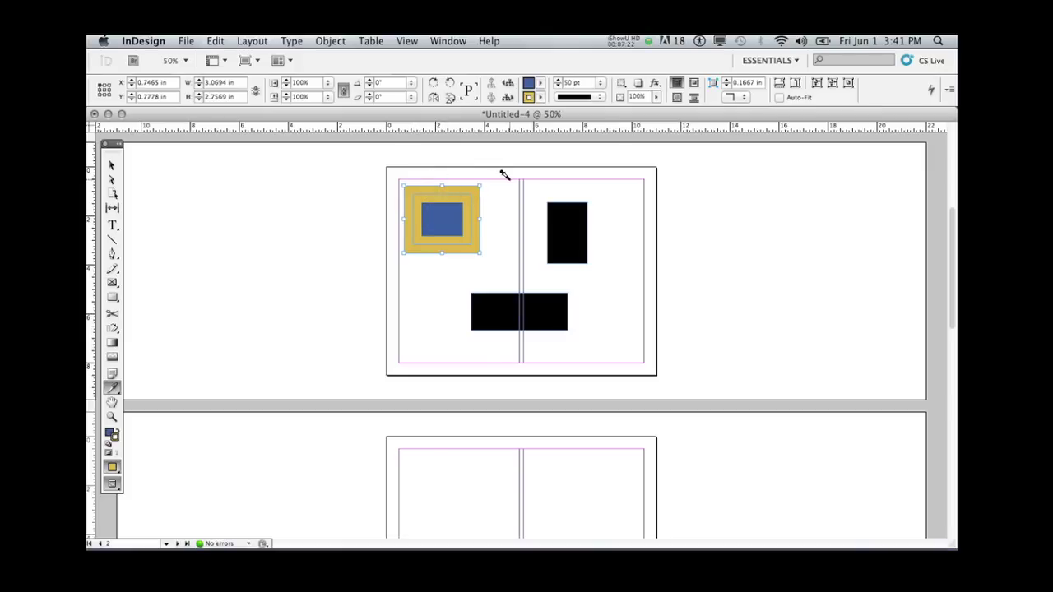
pyautogui.click(549, 212)
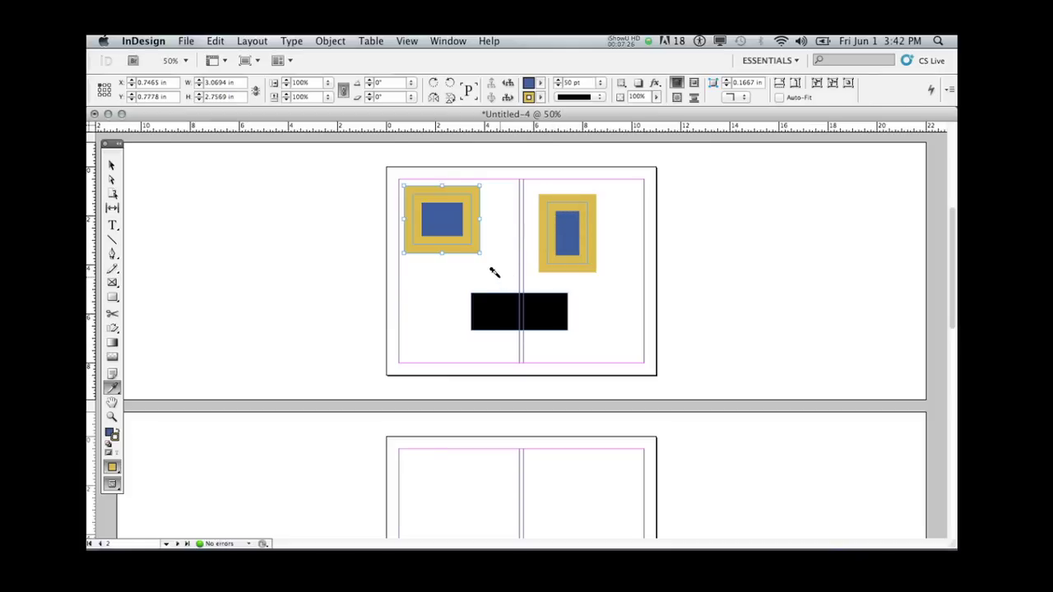
pyautogui.click(218, 272)
pyautogui.click(453, 202)
pyautogui.click(474, 295)
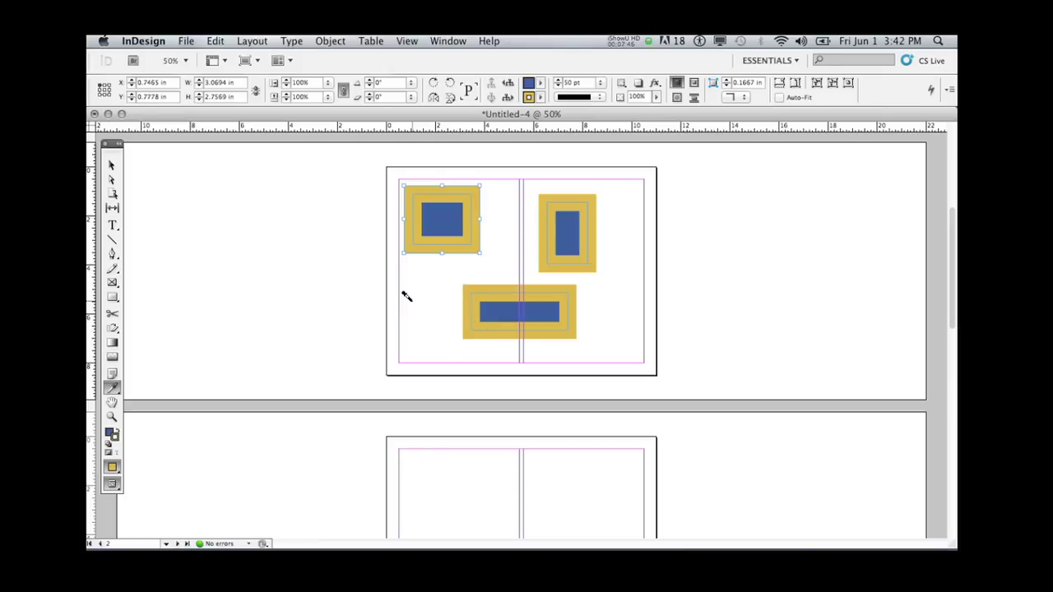
# Step: Change the top-left frame's fill from blue to red
pyautogui.doubleClick(110, 436)
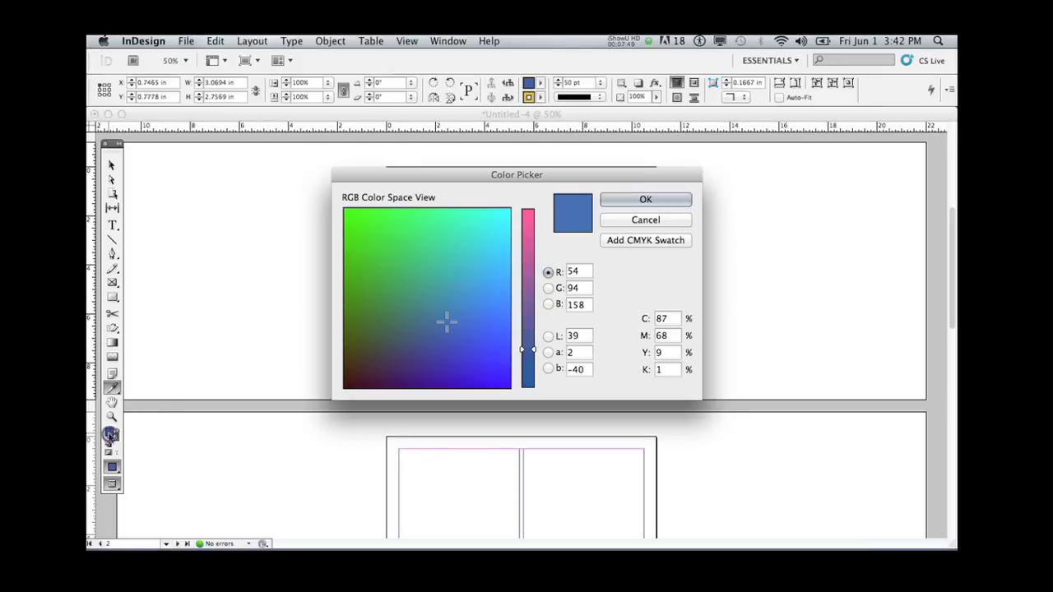
pyautogui.click(526, 232)
pyautogui.click(393, 331)
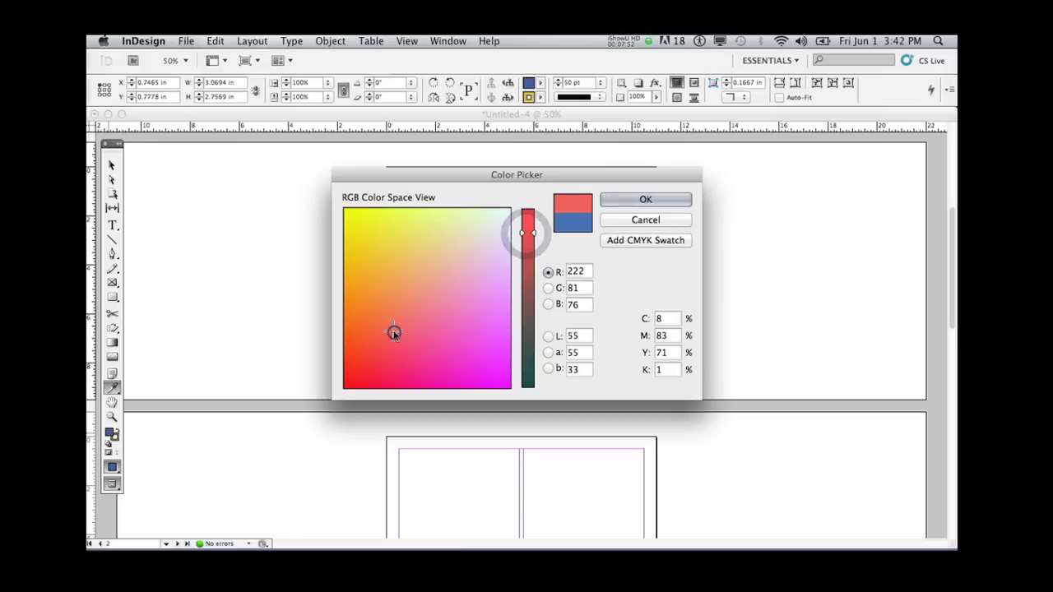
pyautogui.click(657, 194)
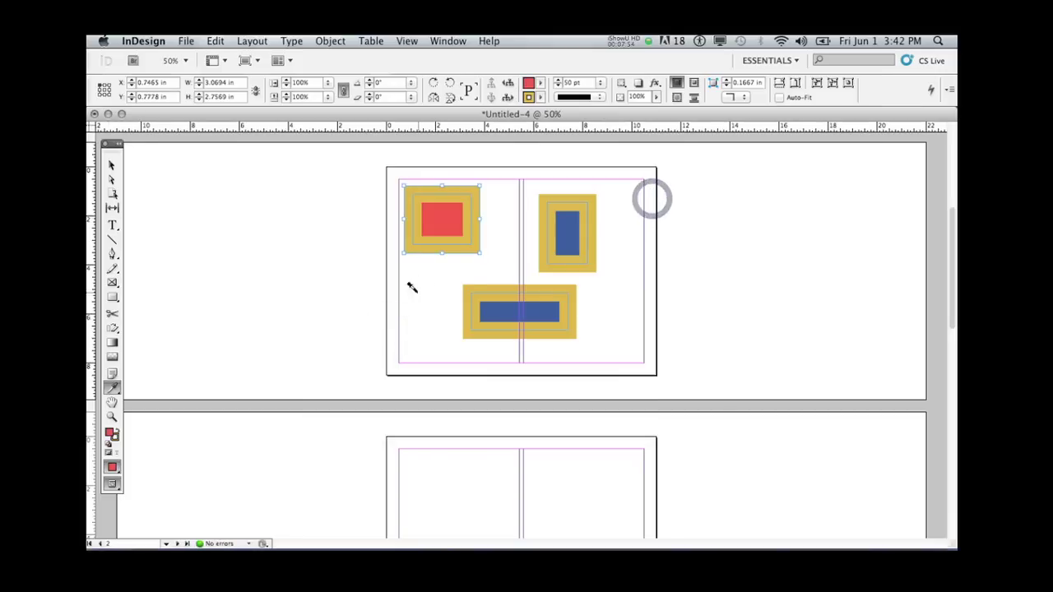
# Step: Eyedropper the red fill onto the tall and wide bottom rectangles
pyautogui.click(244, 265)
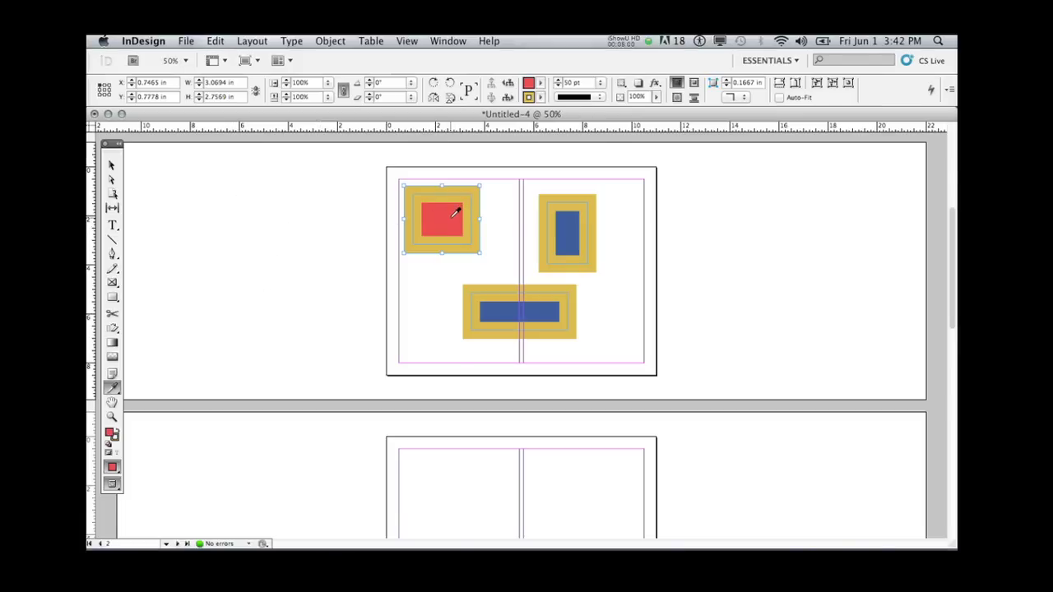
pyautogui.click(452, 217)
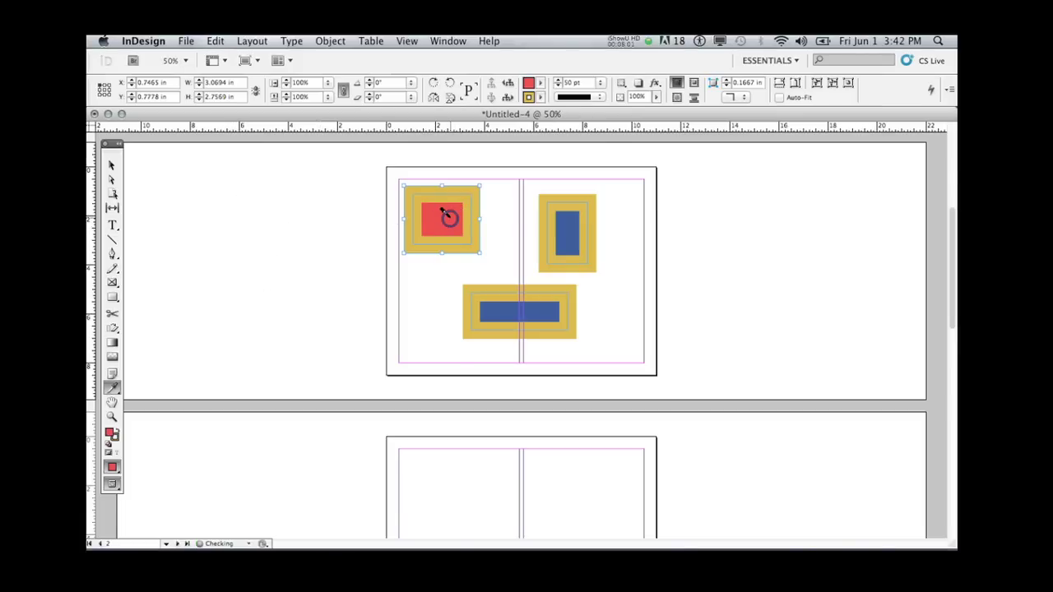
pyautogui.click(555, 226)
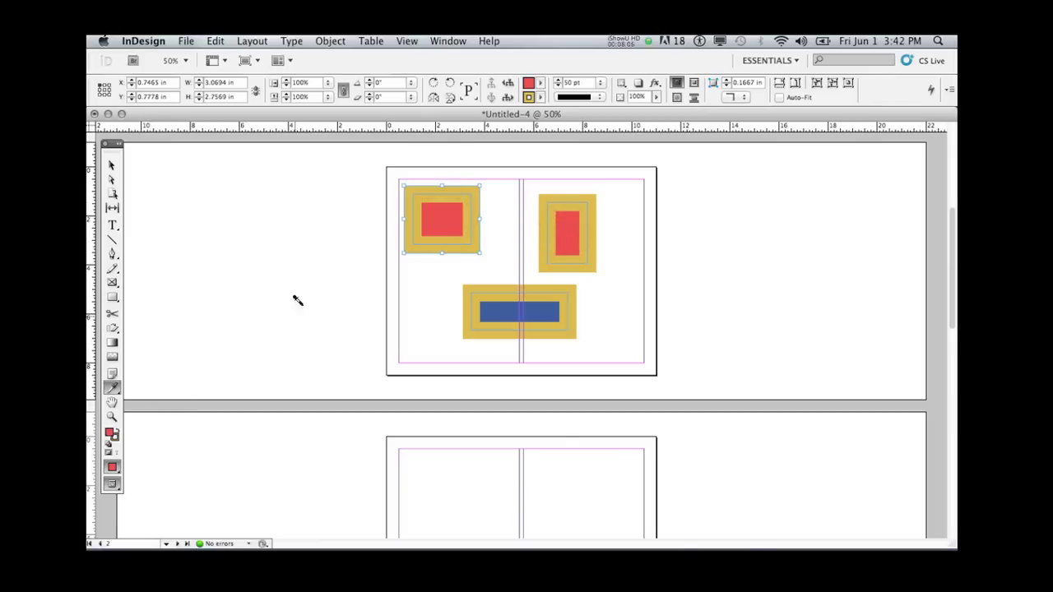
pyautogui.click(472, 303)
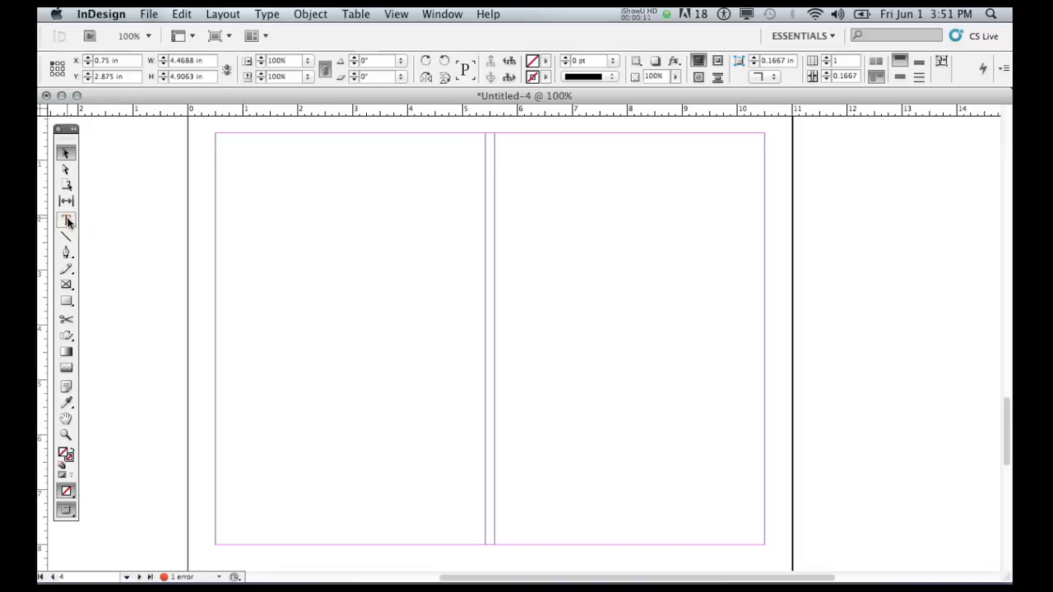
# Step: Draw two tall text frames, about 3.9 x 6.46 in, on page 4; place the cursor in the left one
pyautogui.click(66, 220)
pyautogui.moveTo(263, 163); pyautogui.dragTo(458, 516)
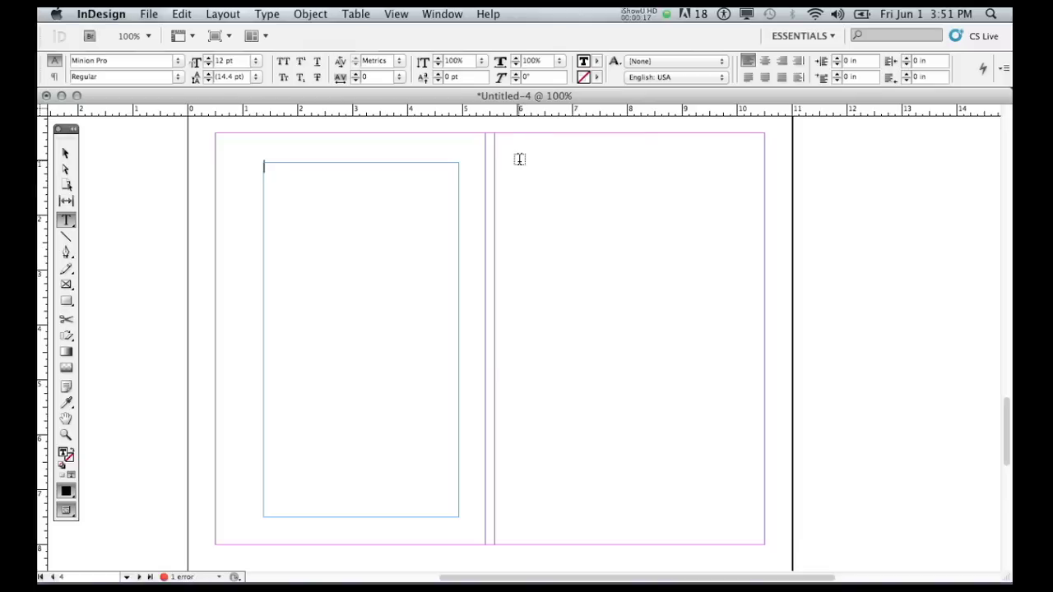
pyautogui.moveTo(517, 162); pyautogui.dragTo(733, 521)
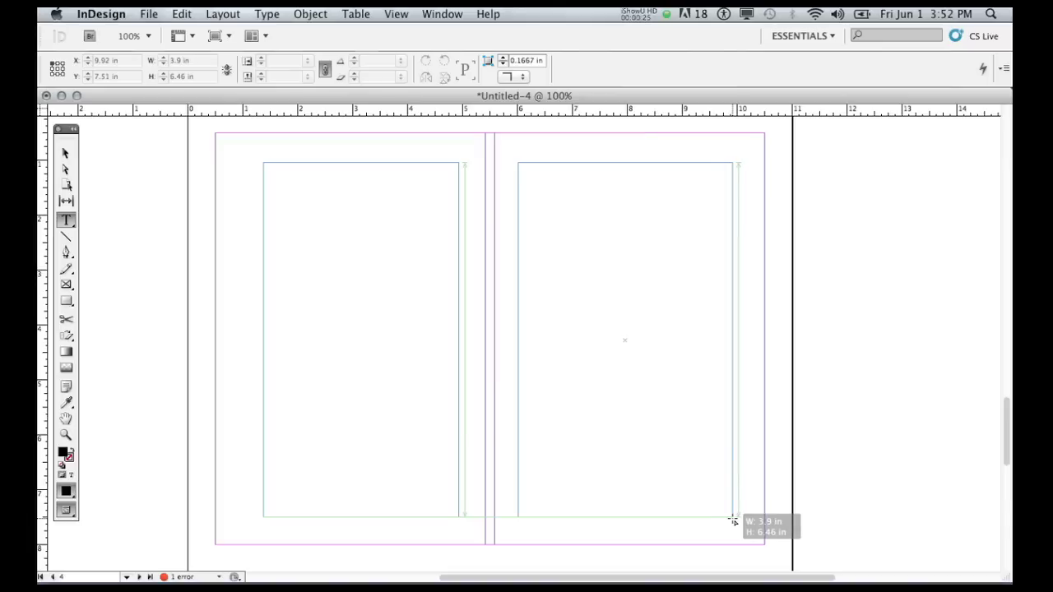
pyautogui.moveTo(733, 521); pyautogui.dragTo(732, 517)
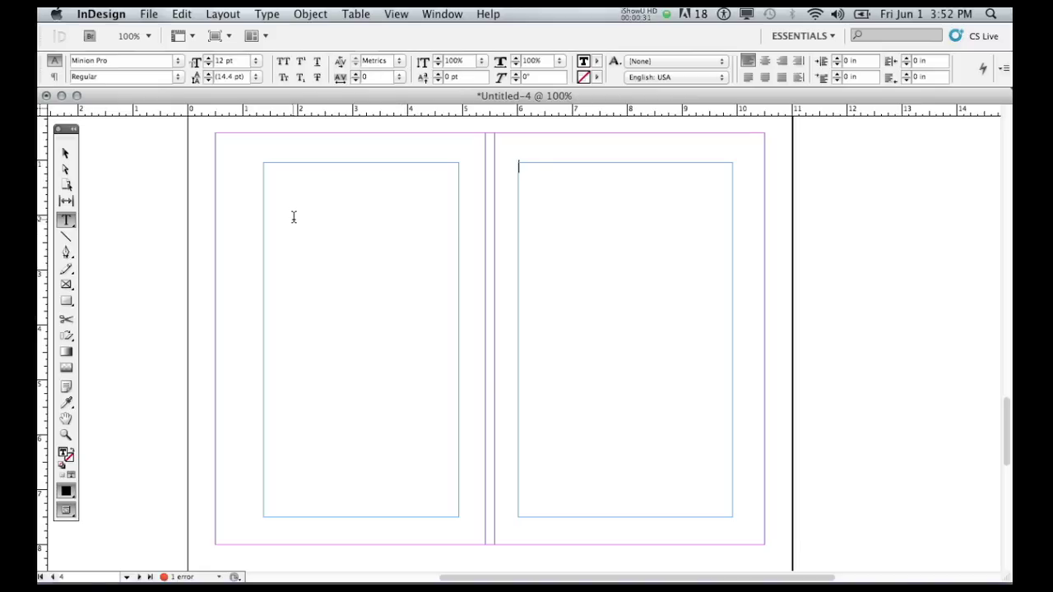
pyautogui.click(283, 186)
# Step: Fill the left frame with placeholder text and delete everything from 'Et qui dolor' on
pyautogui.click(264, 14)
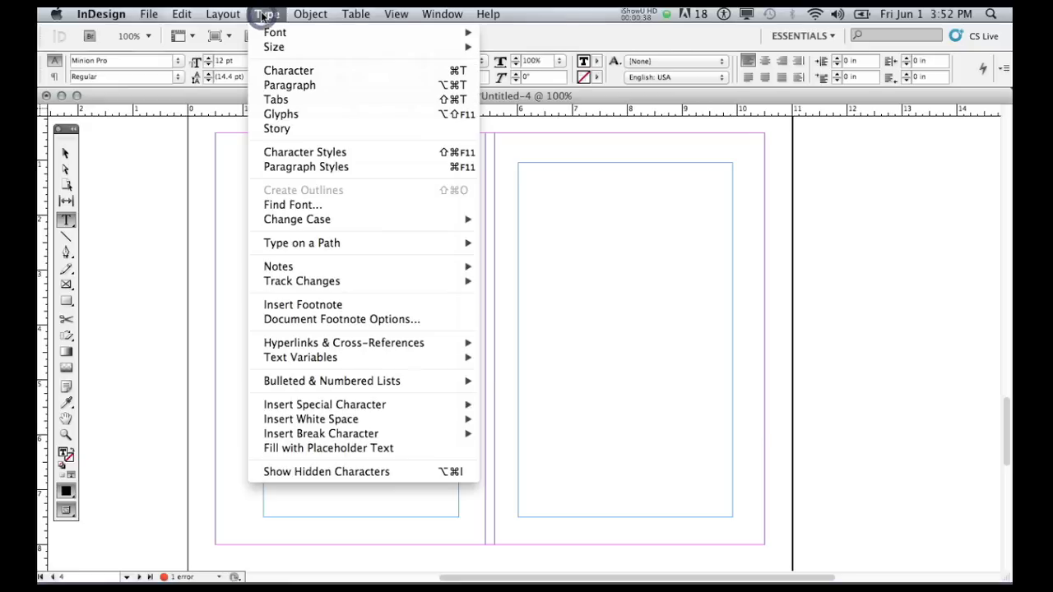
pyautogui.click(348, 449)
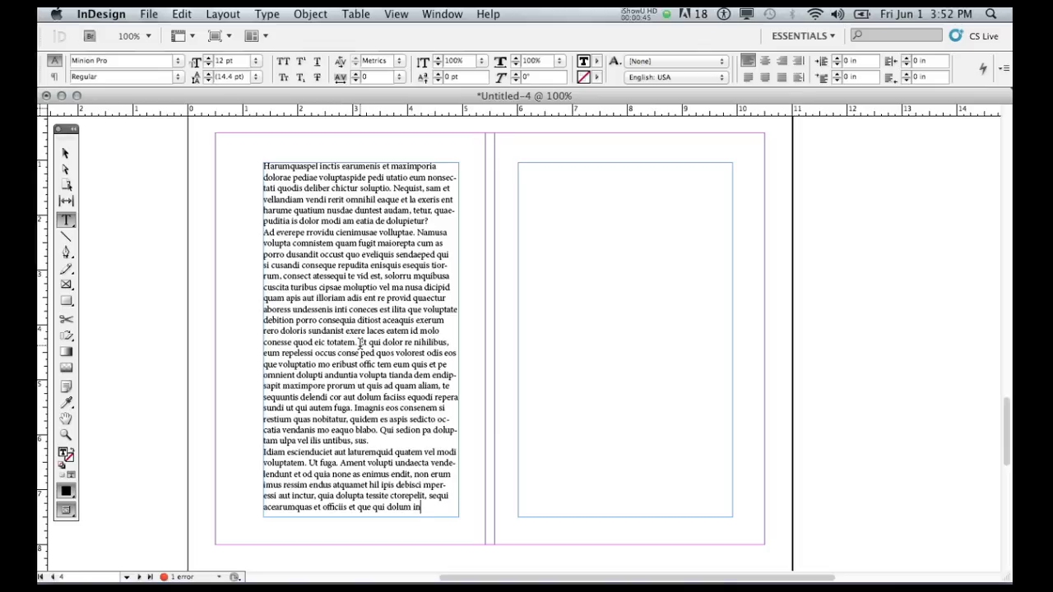
pyautogui.moveTo(360, 342); pyautogui.dragTo(438, 507)
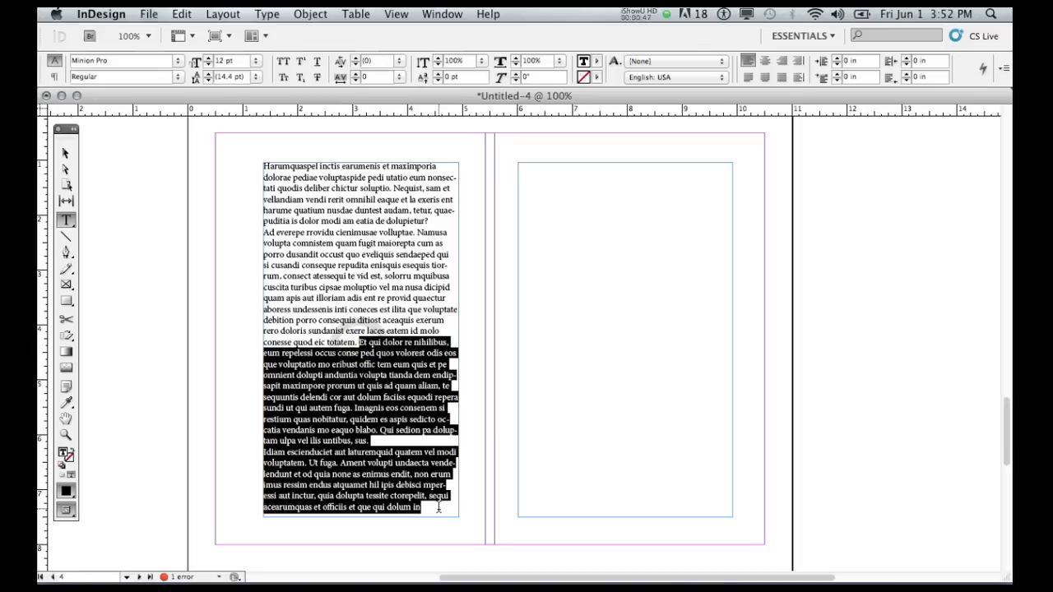
pyautogui.press('BackSpace')
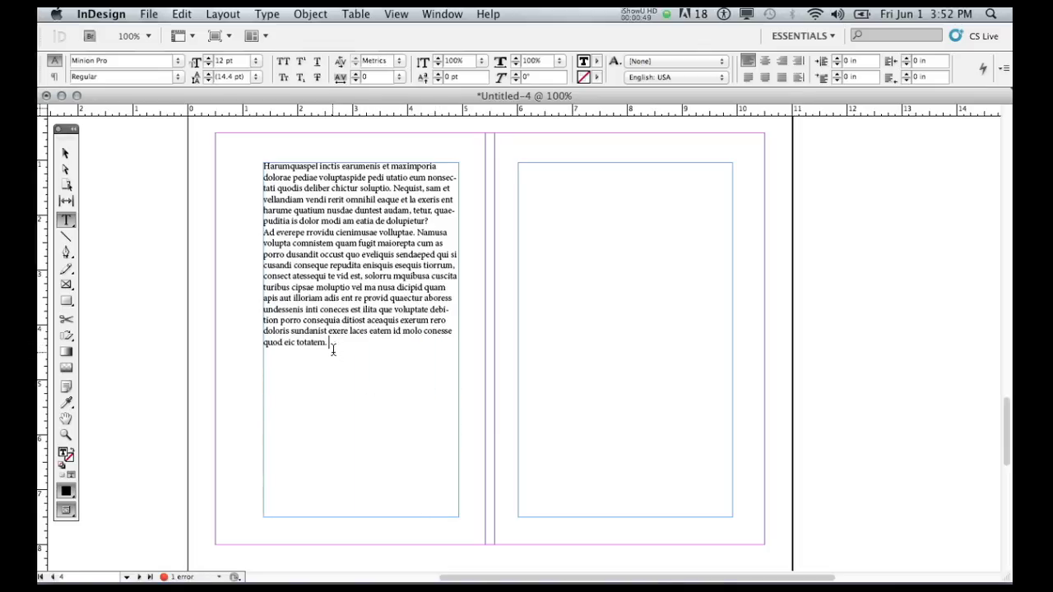
# Step: Set all the remaining placeholder text to 30 pt
pyautogui.moveTo(332, 345); pyautogui.dragTo(264, 163)
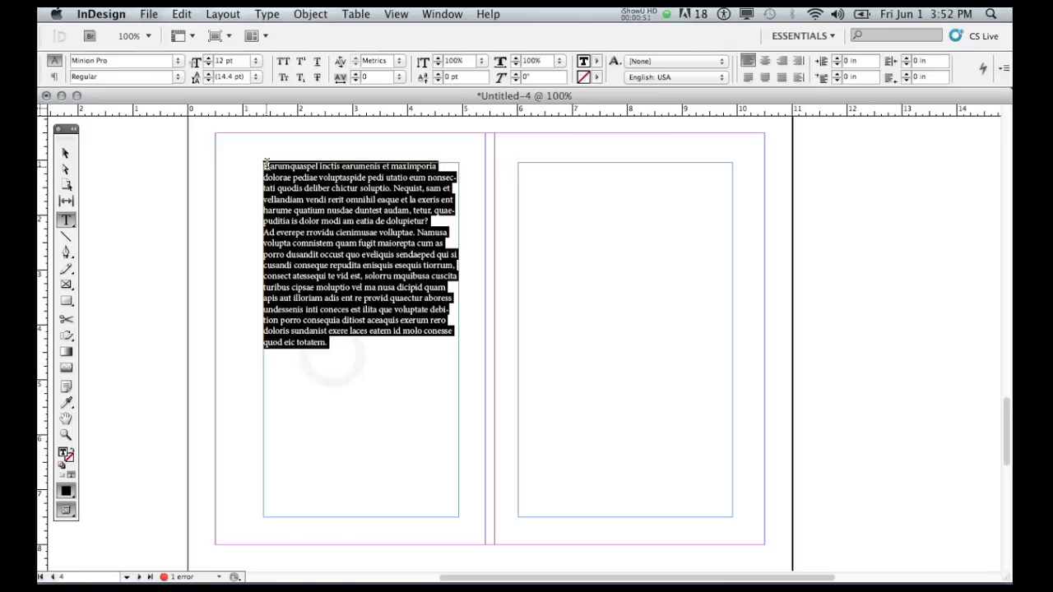
pyautogui.click(255, 62)
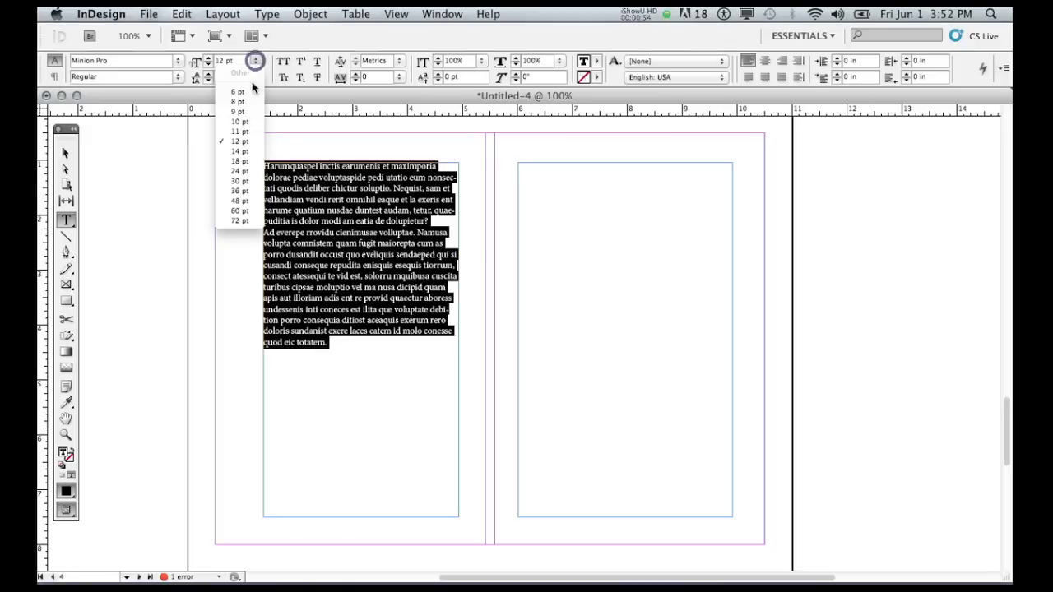
pyautogui.click(247, 181)
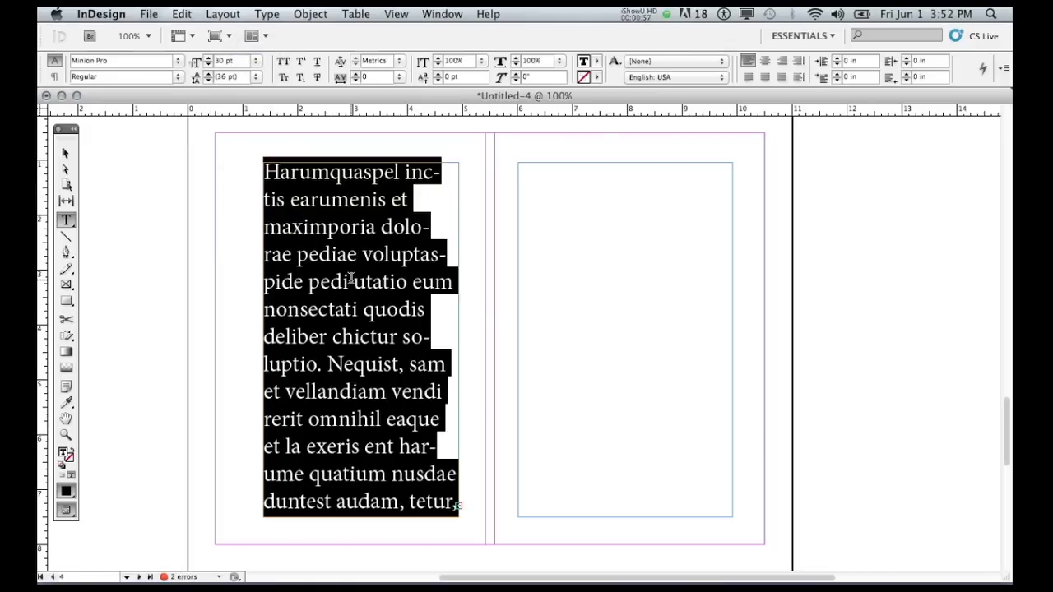
pyautogui.click(350, 281)
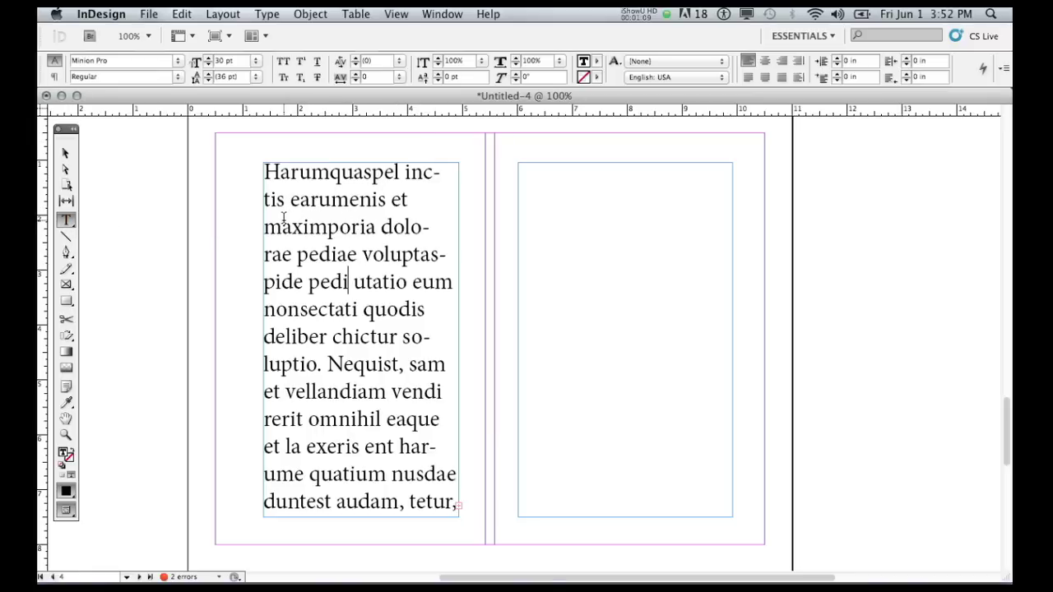
# Step: Set 'earumenis et maximporia dolorae pediae' in Myriad Pro Bold
pyautogui.moveTo(289, 199); pyautogui.dragTo(355, 244)
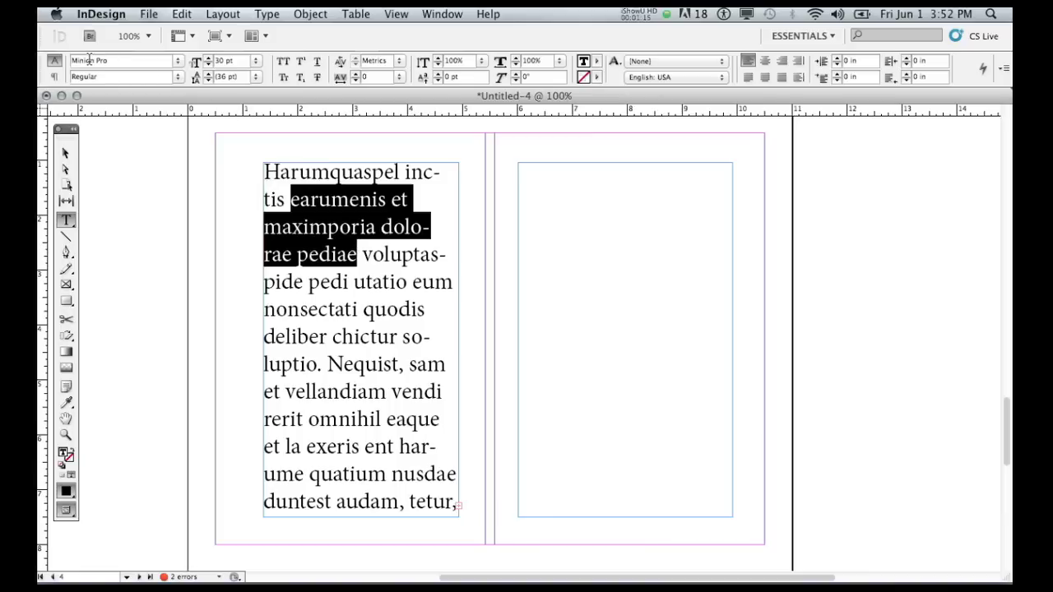
pyautogui.click(177, 64)
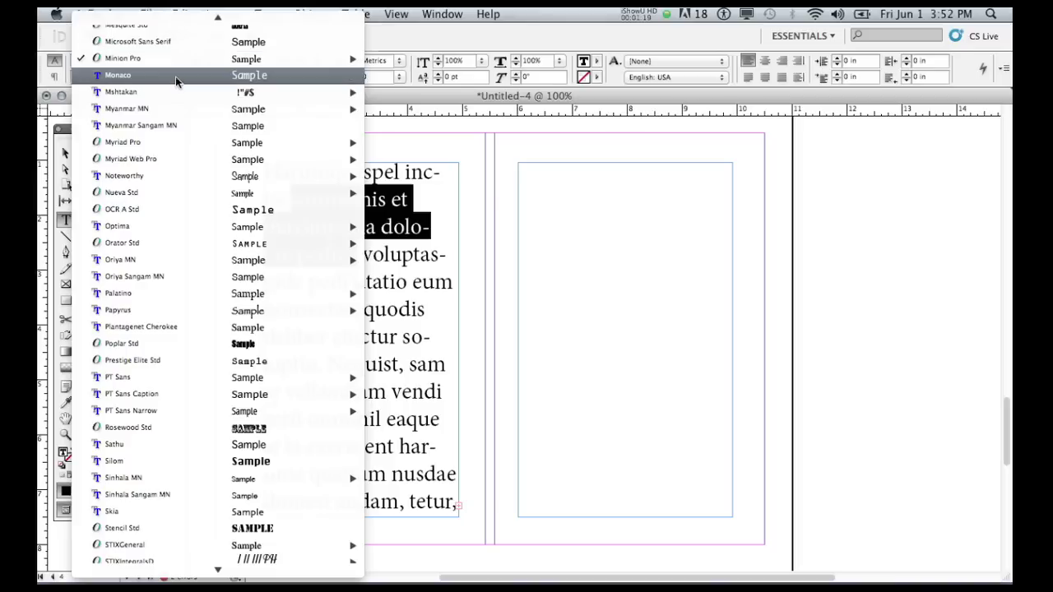
pyautogui.click(176, 75)
pyautogui.click(177, 77)
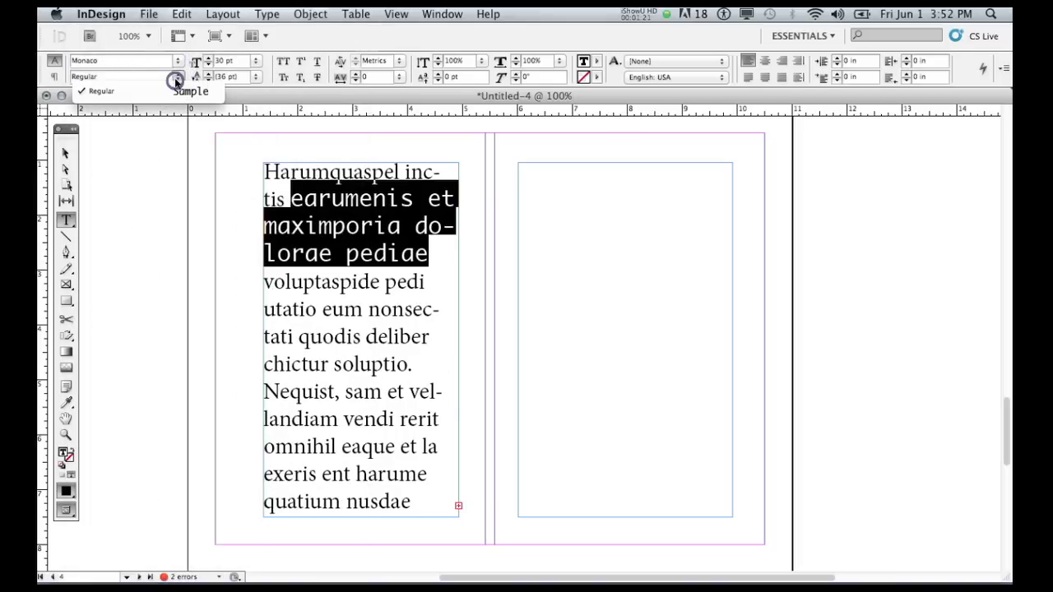
pyautogui.click(177, 75)
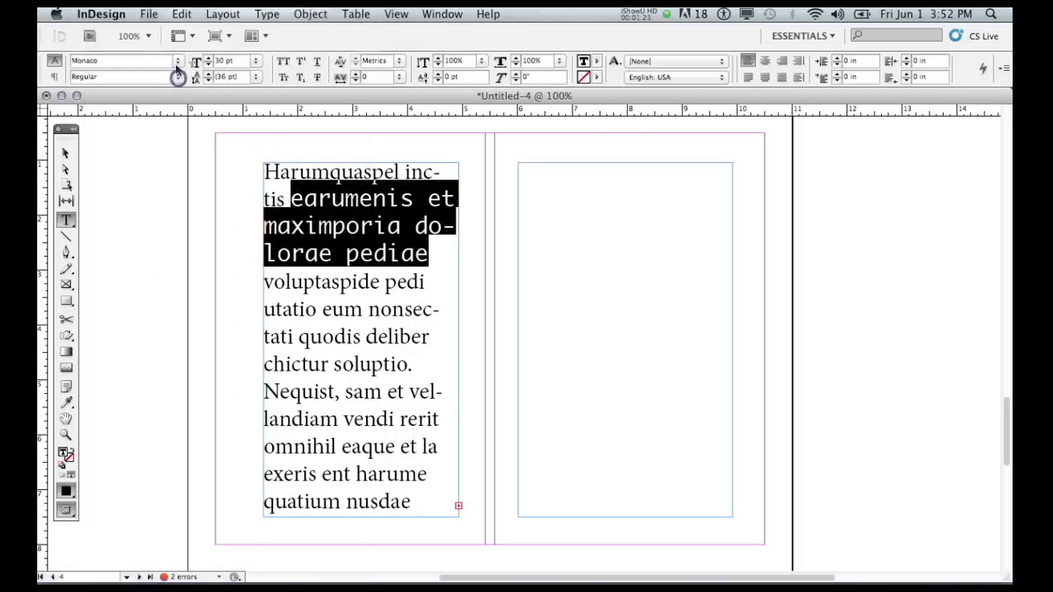
pyautogui.click(177, 61)
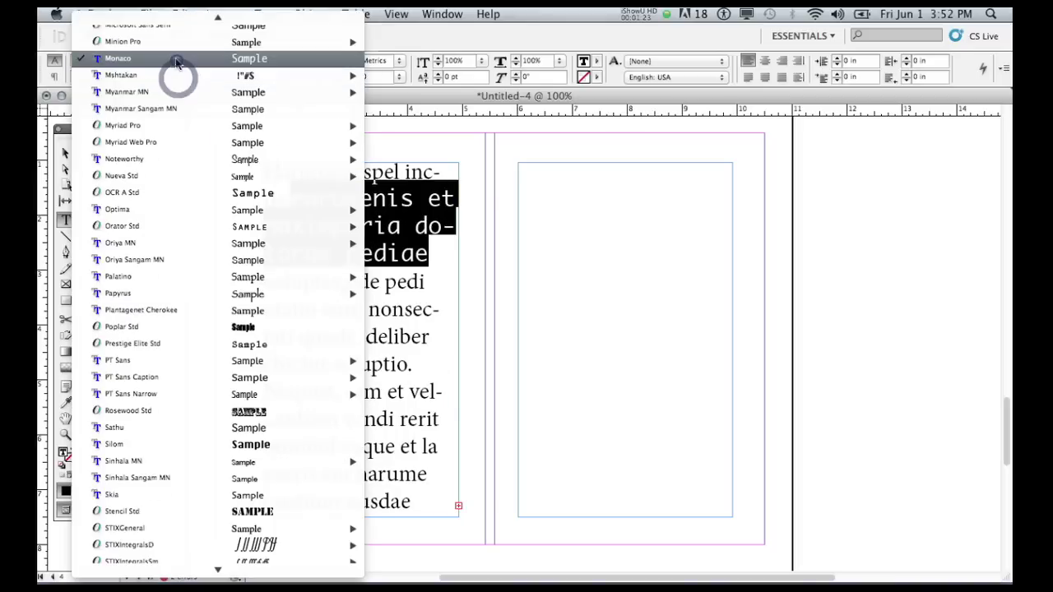
pyautogui.click(178, 125)
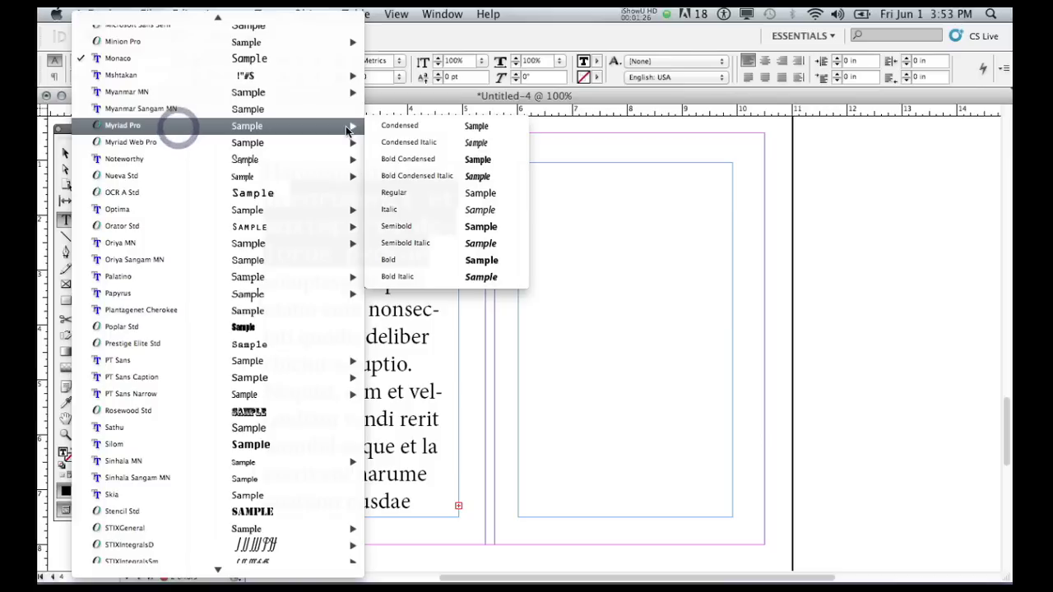
pyautogui.click(485, 227)
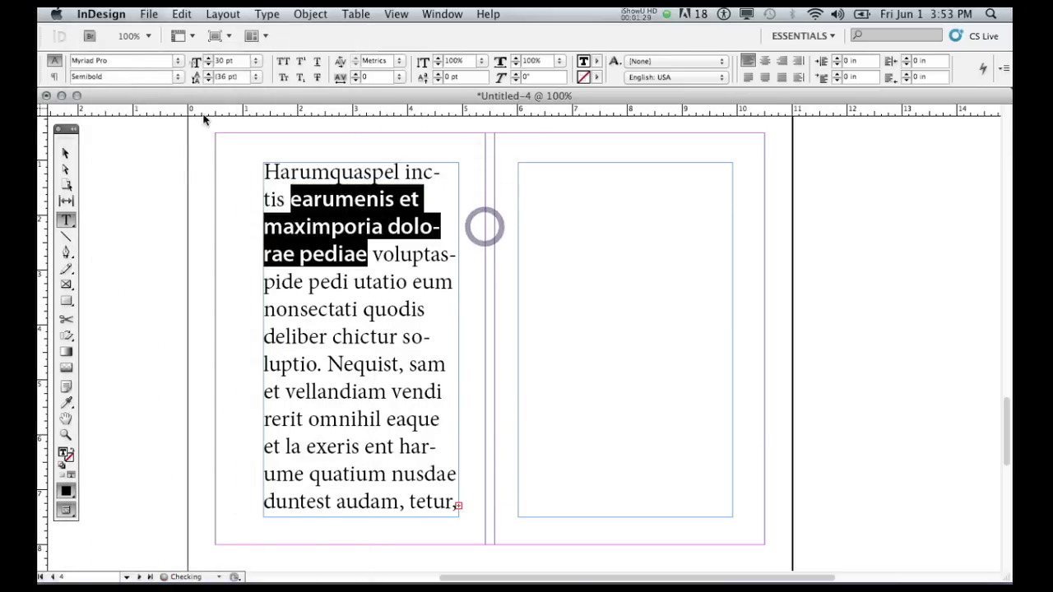
pyautogui.click(178, 76)
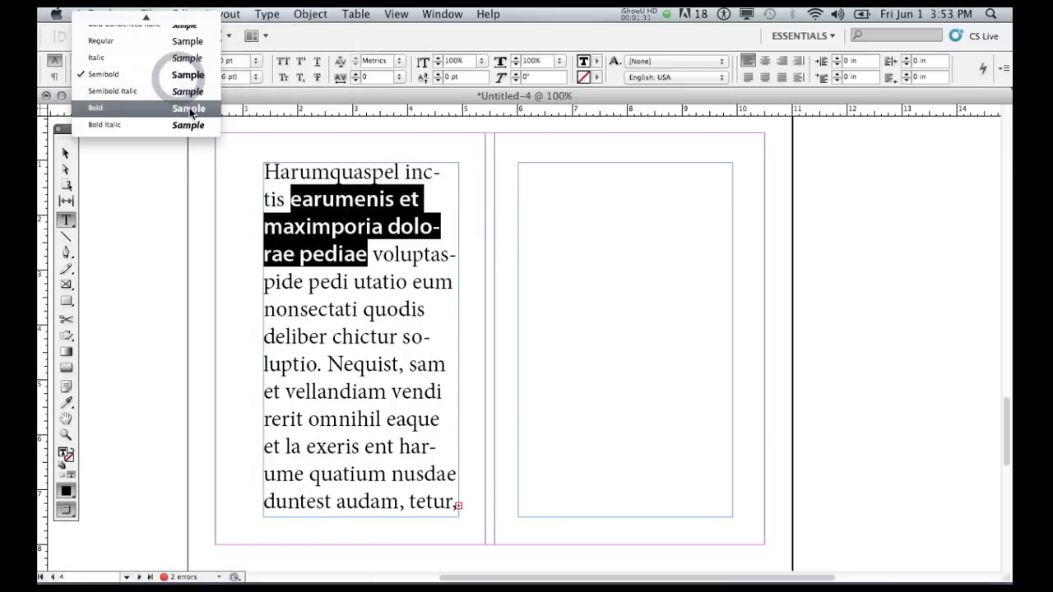
pyautogui.click(188, 108)
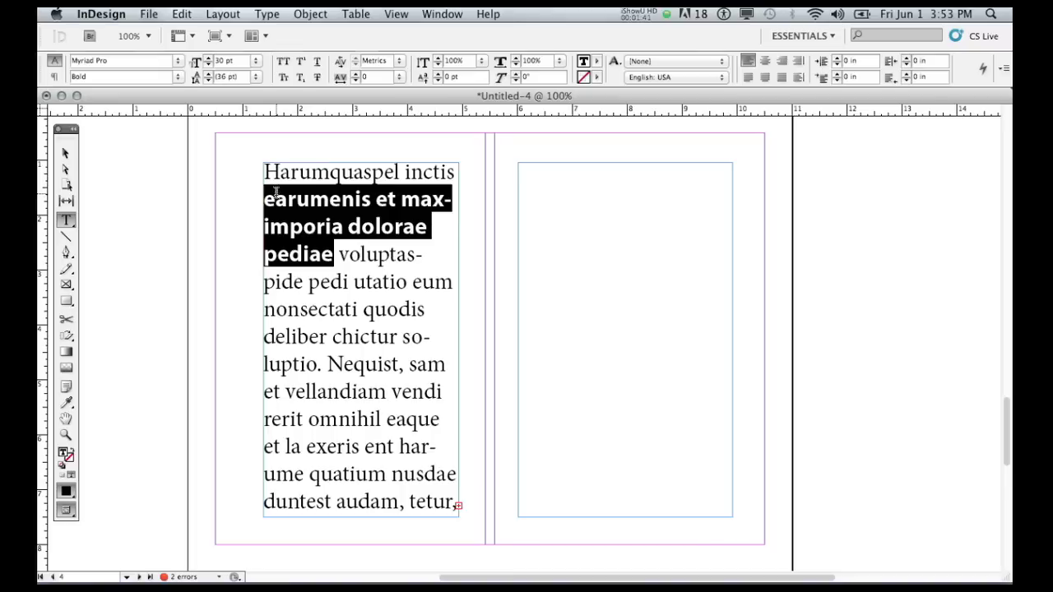
pyautogui.click(255, 77)
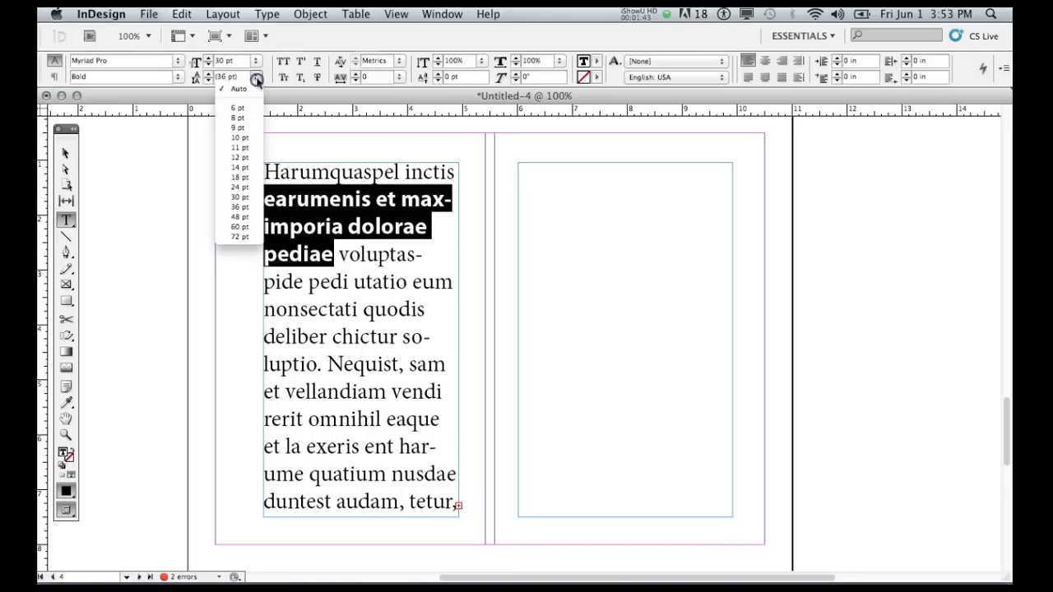
pyautogui.click(250, 236)
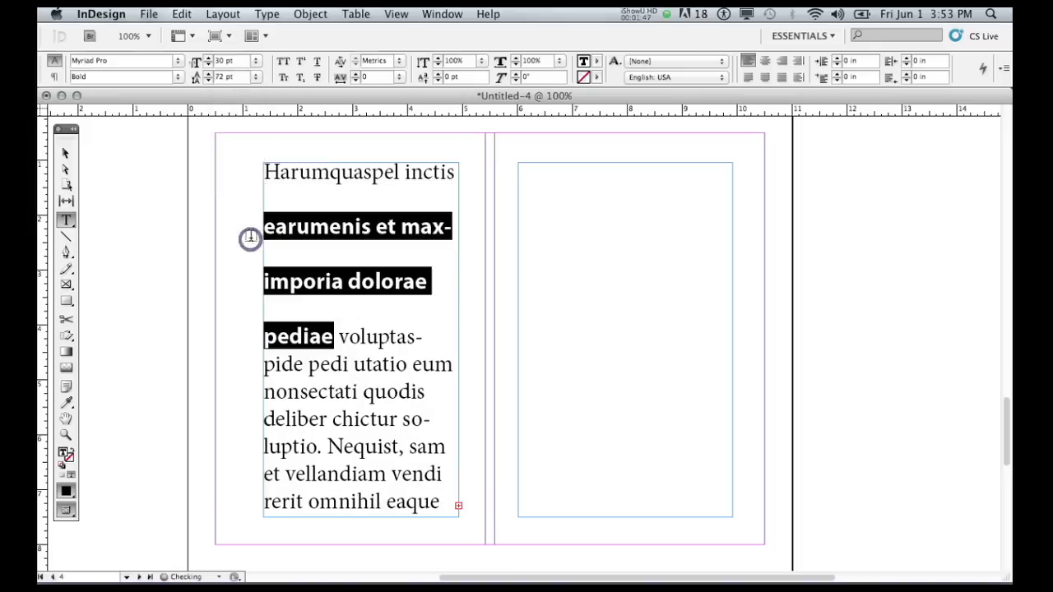
pyautogui.click(312, 253)
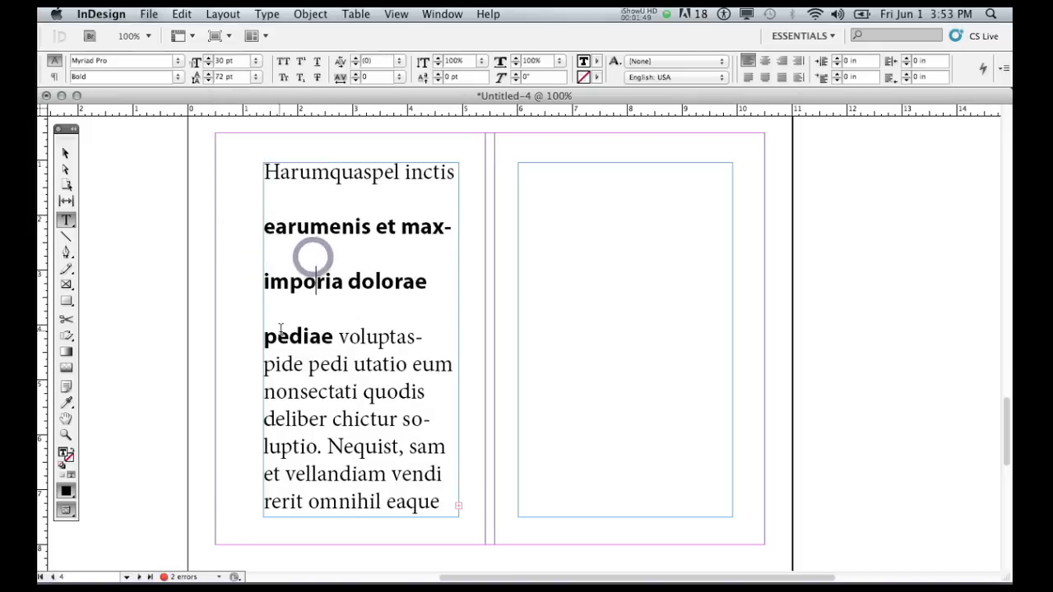
pyautogui.moveTo(264, 226); pyautogui.dragTo(332, 320)
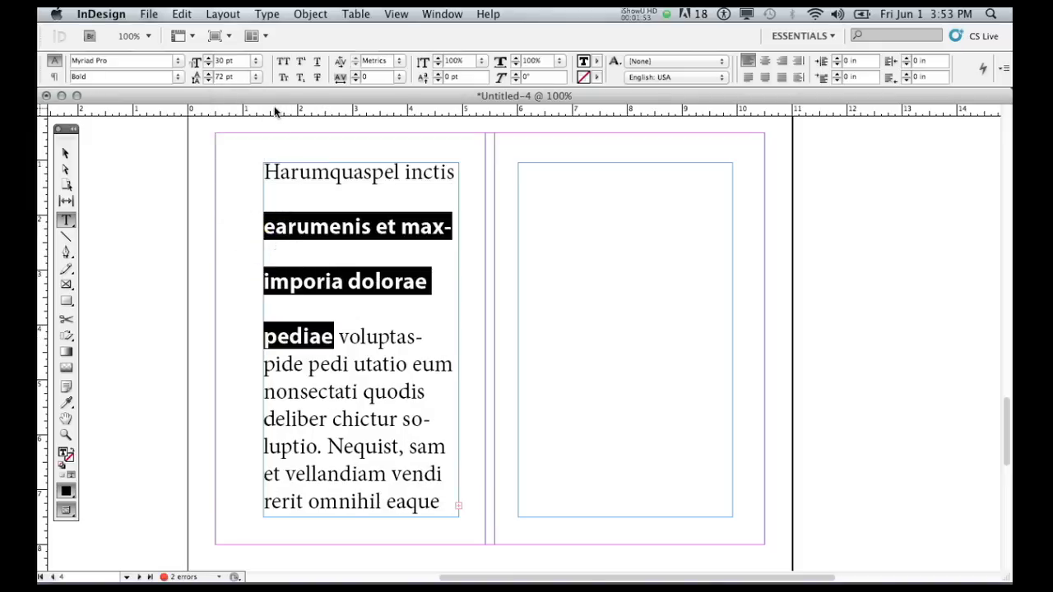
pyautogui.click(255, 78)
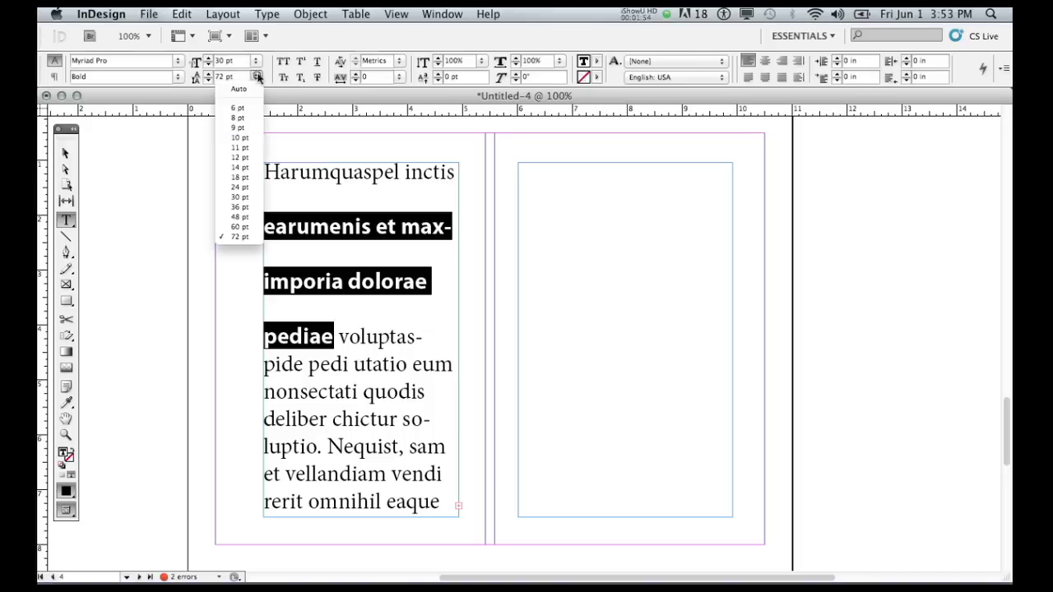
pyautogui.click(248, 157)
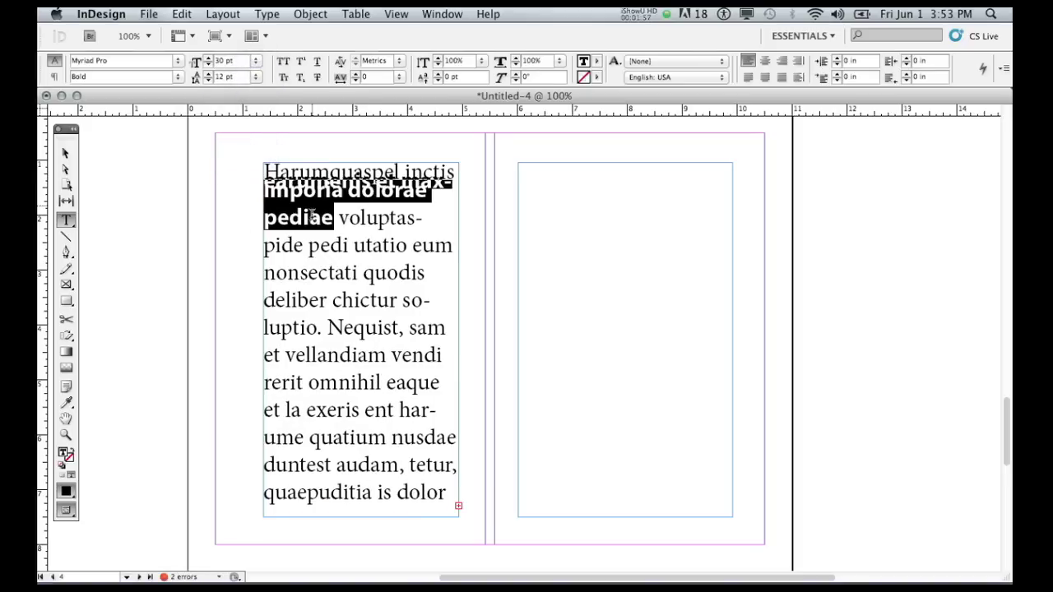
pyautogui.click(255, 76)
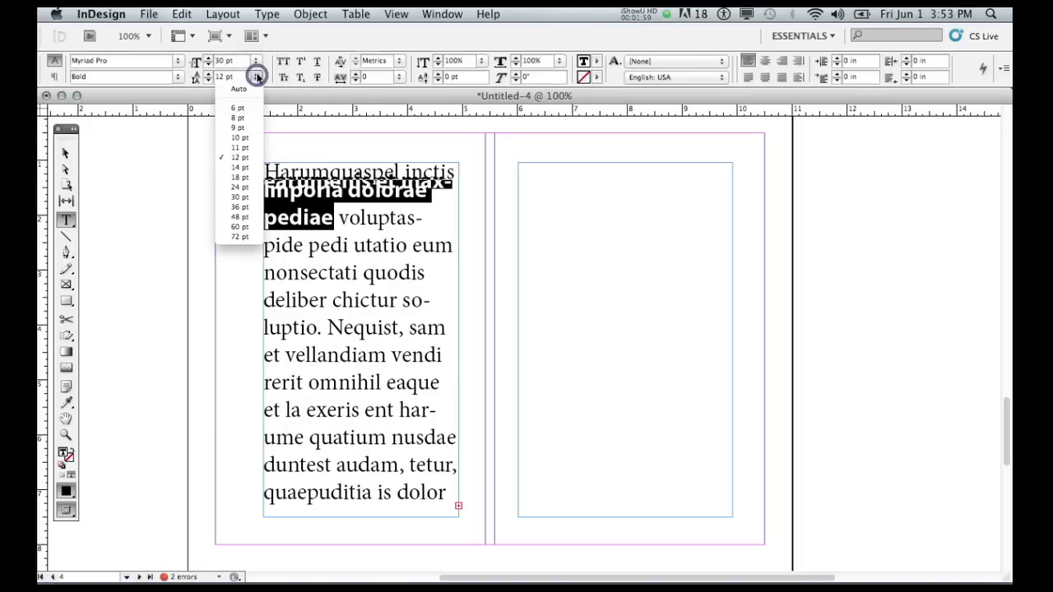
pyautogui.click(243, 89)
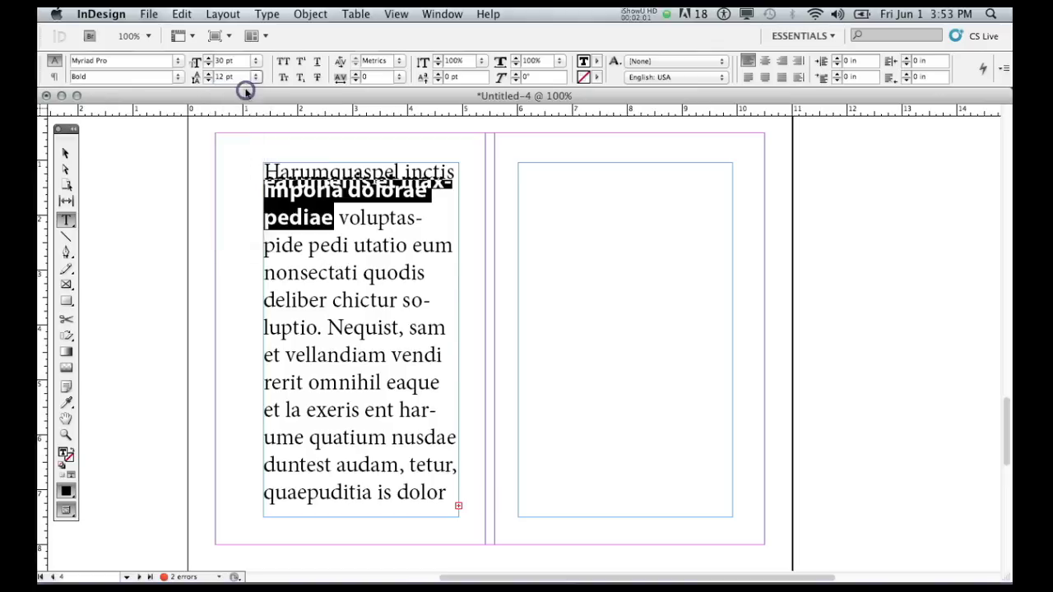
pyautogui.click(359, 260)
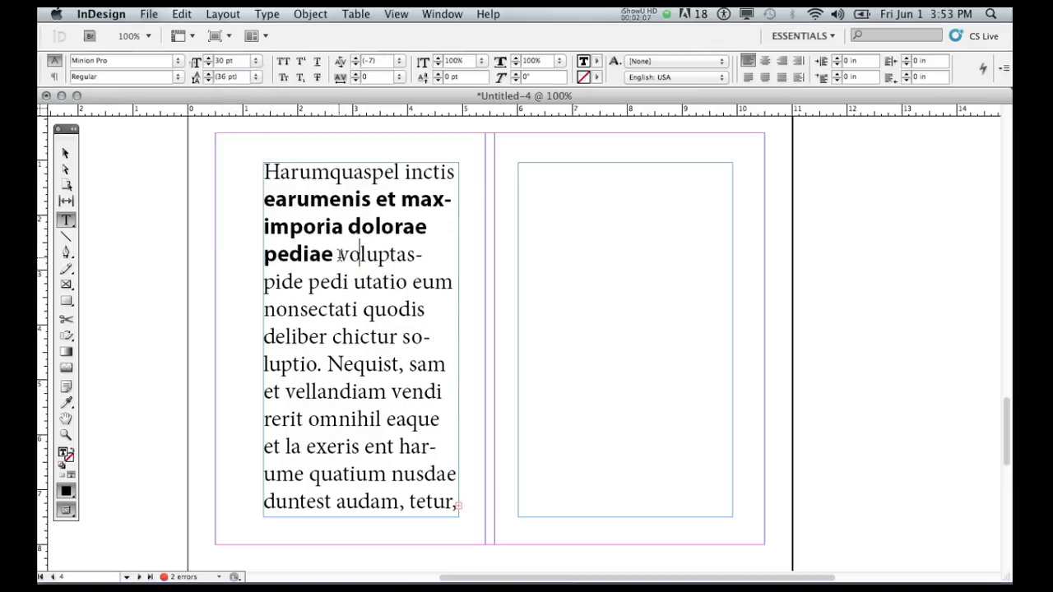
# Step: Format 'voluptaspide pedi utatio' as small caps from the Control panel
pyautogui.moveTo(337, 254); pyautogui.dragTo(407, 280)
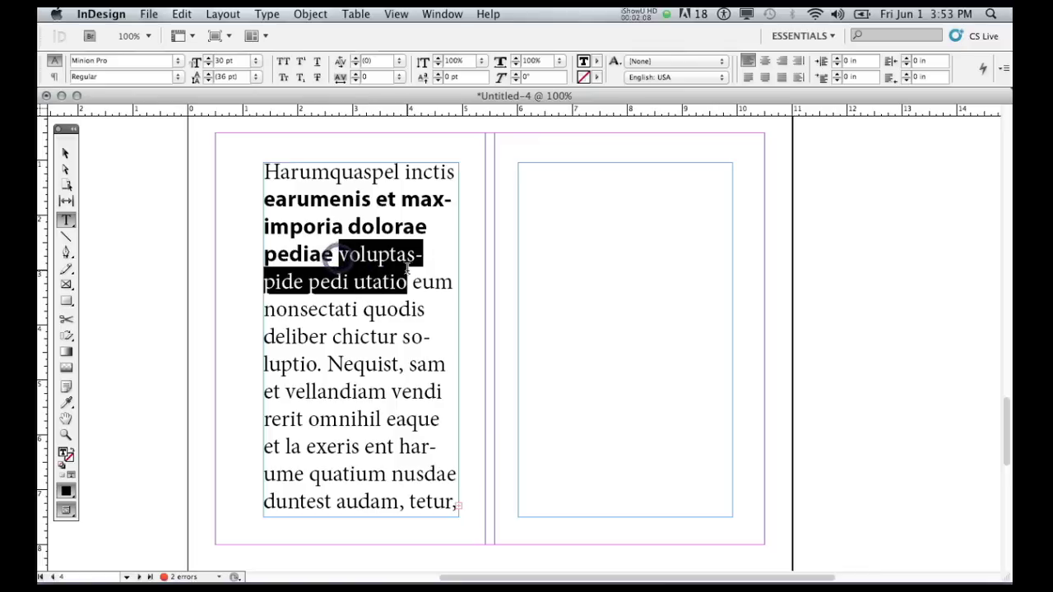
pyautogui.click(282, 63)
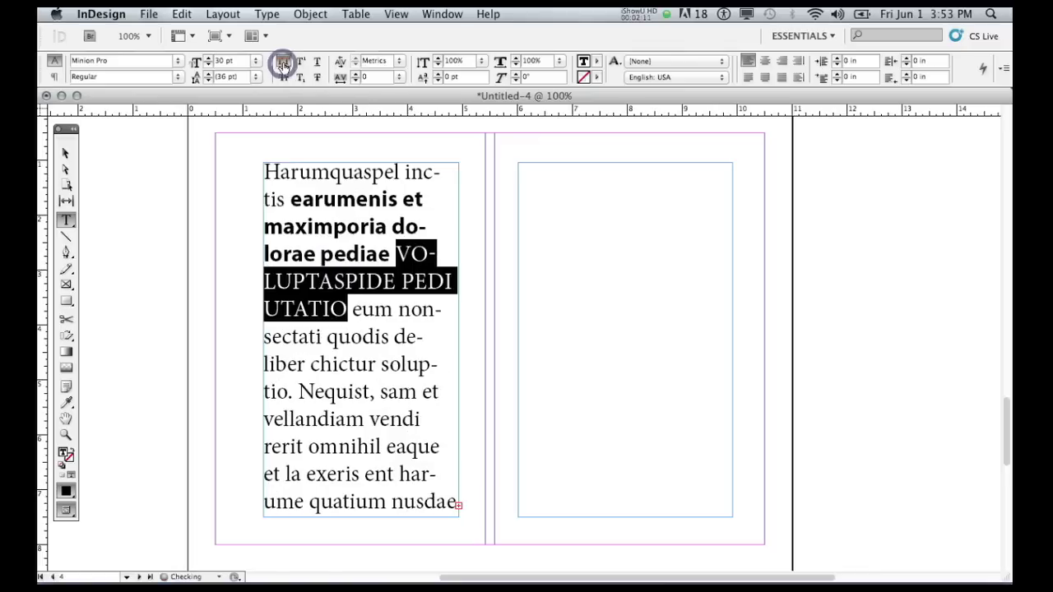
pyautogui.click(282, 63)
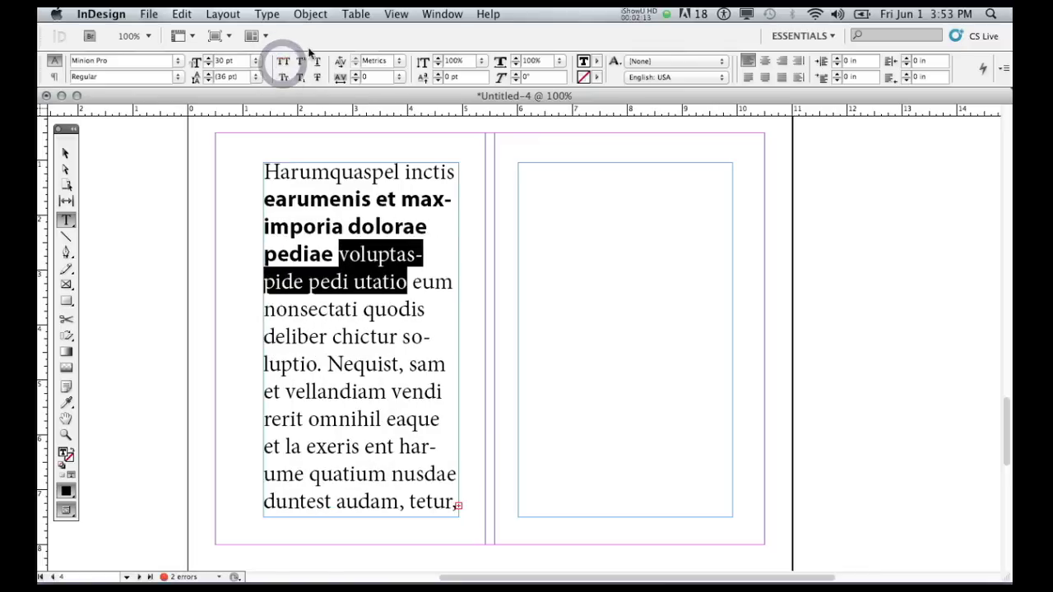
pyautogui.click(257, 78)
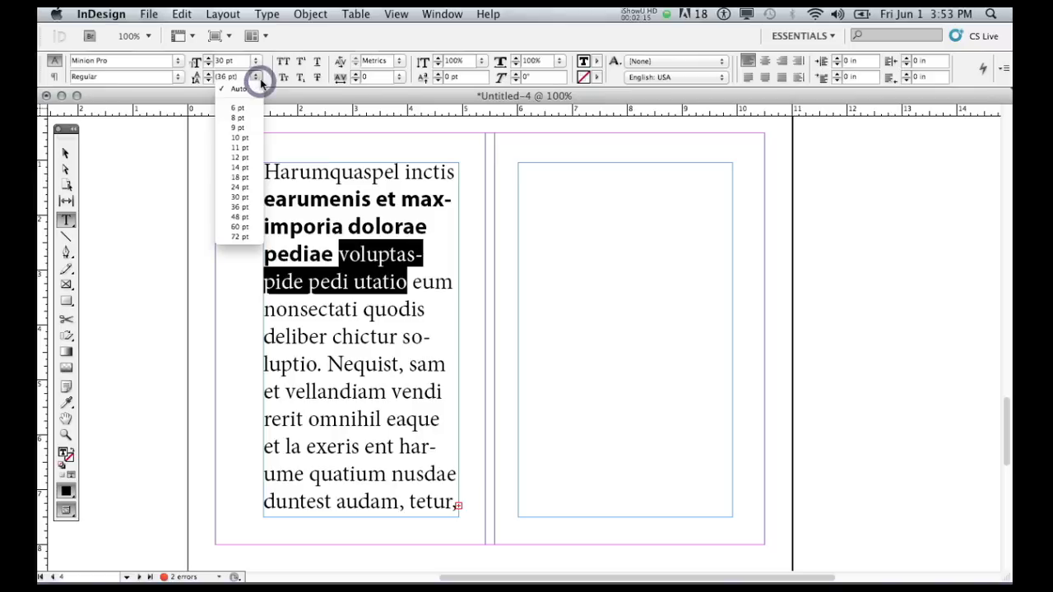
pyautogui.click(286, 77)
pyautogui.click(285, 78)
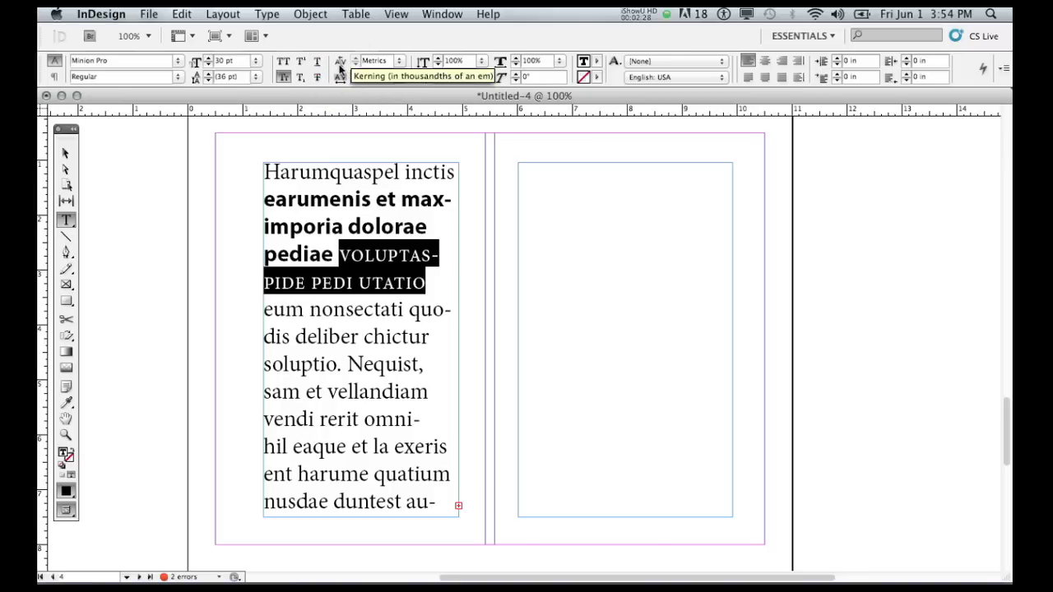
pyautogui.click(391, 277)
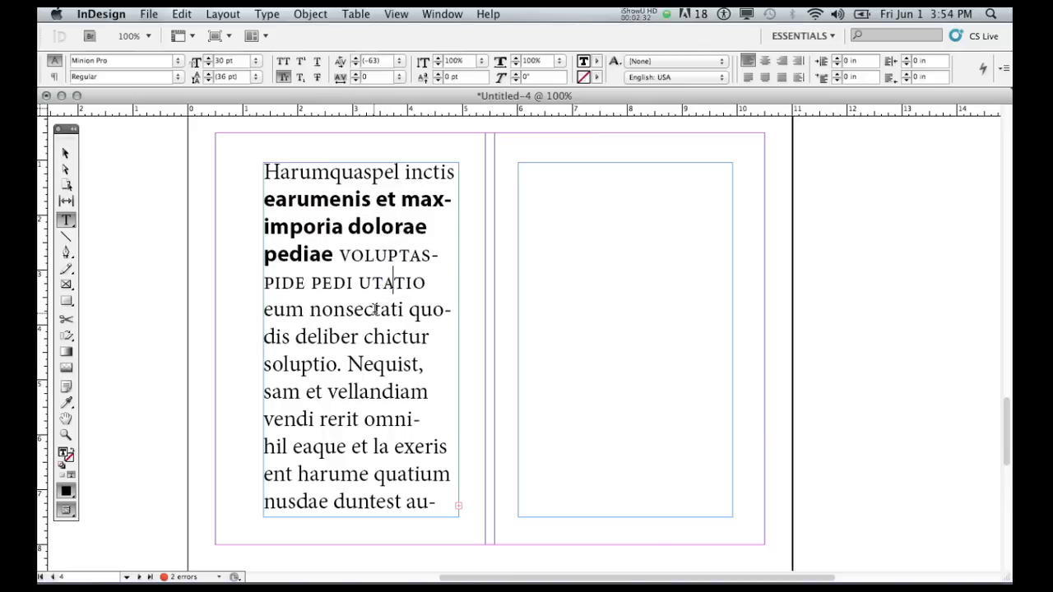
pyautogui.click(375, 311)
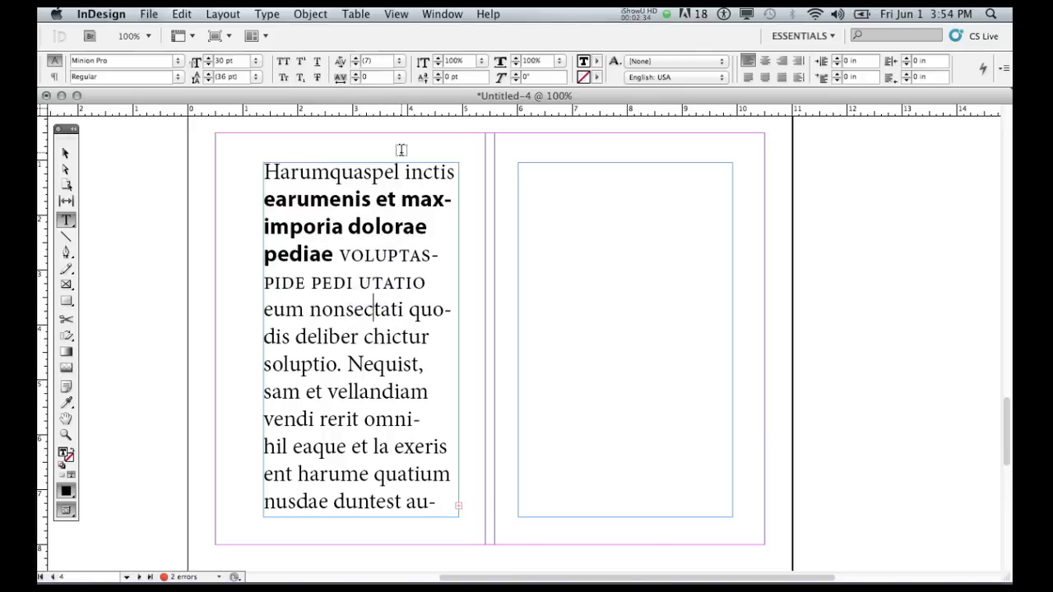
pyautogui.click(401, 62)
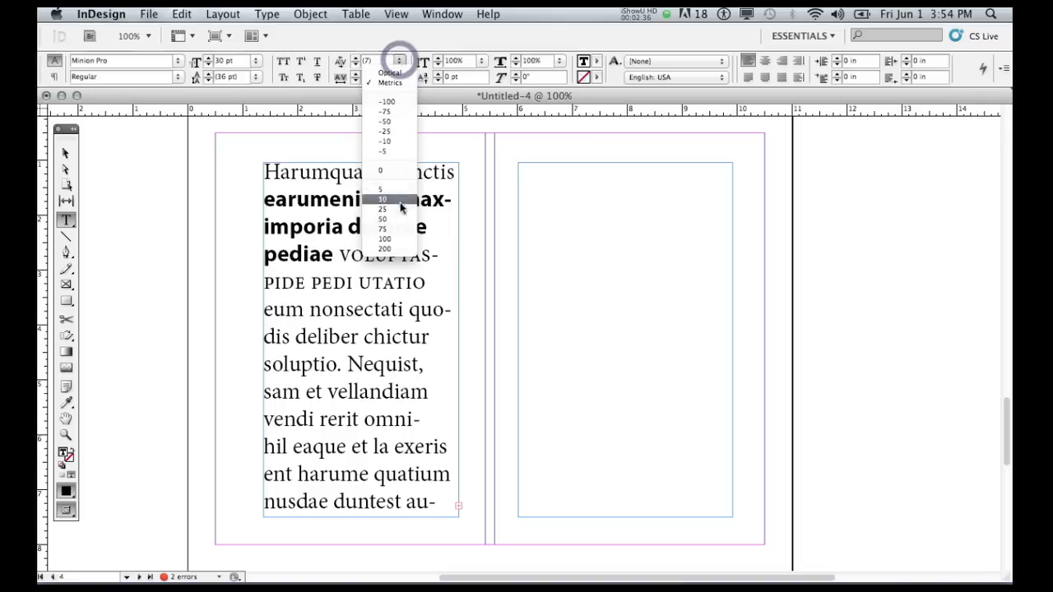
pyautogui.click(395, 248)
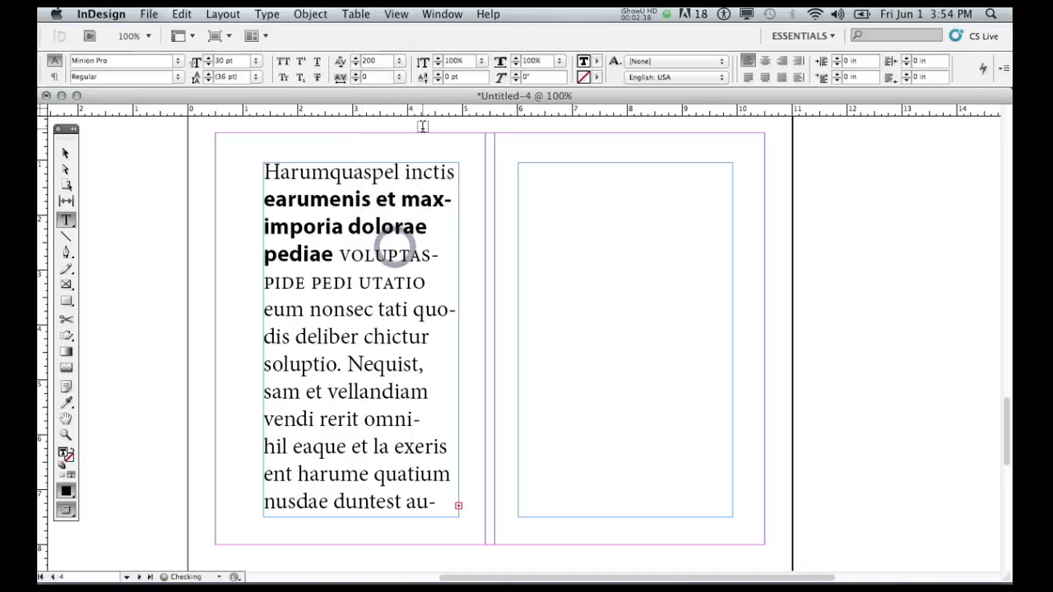
pyautogui.click(402, 77)
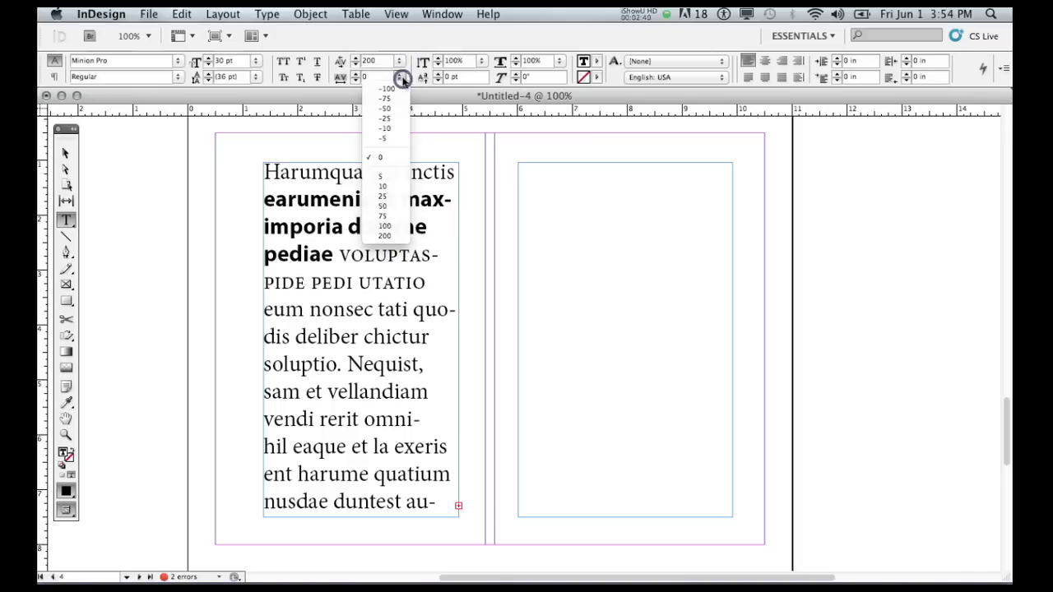
pyautogui.click(397, 90)
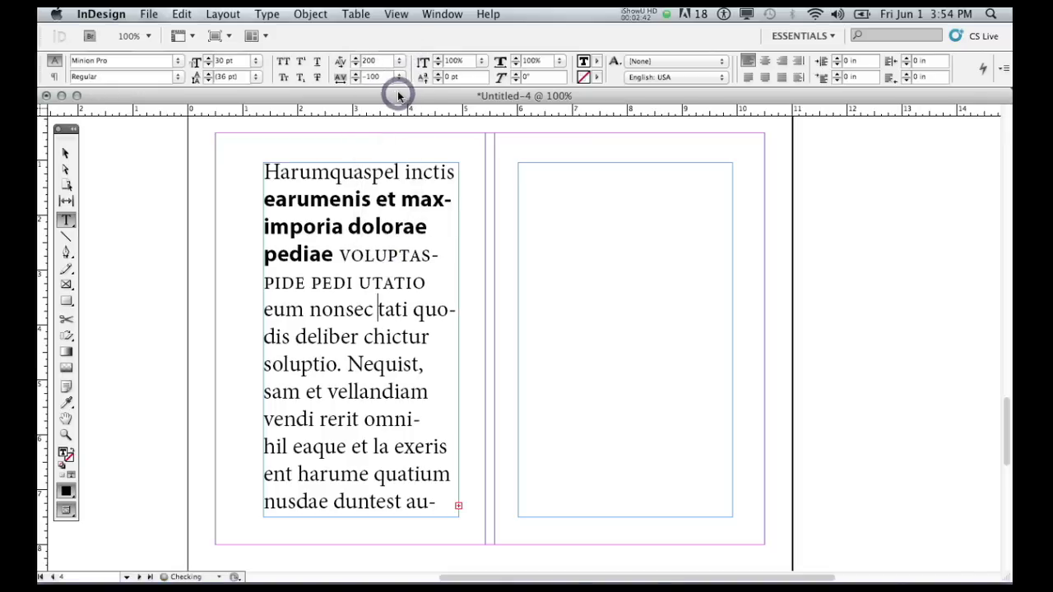
pyautogui.click(398, 62)
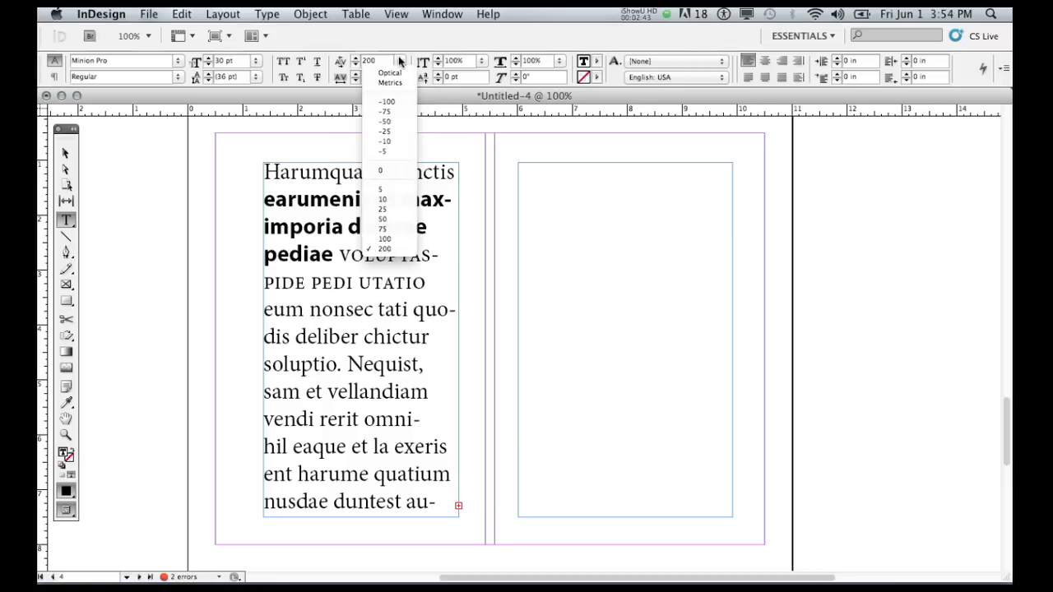
pyautogui.click(391, 101)
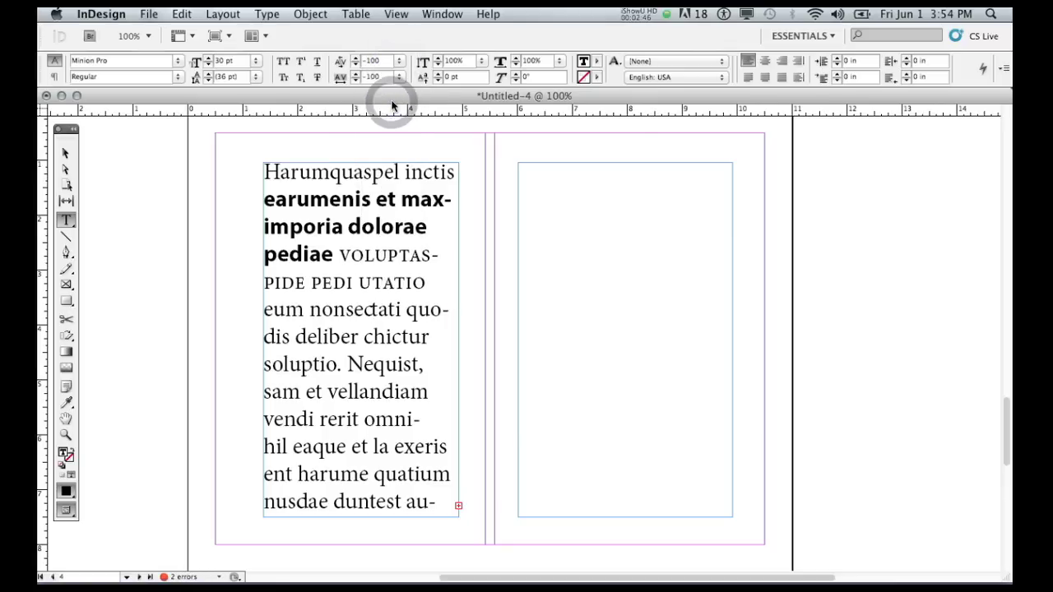
pyautogui.click(400, 61)
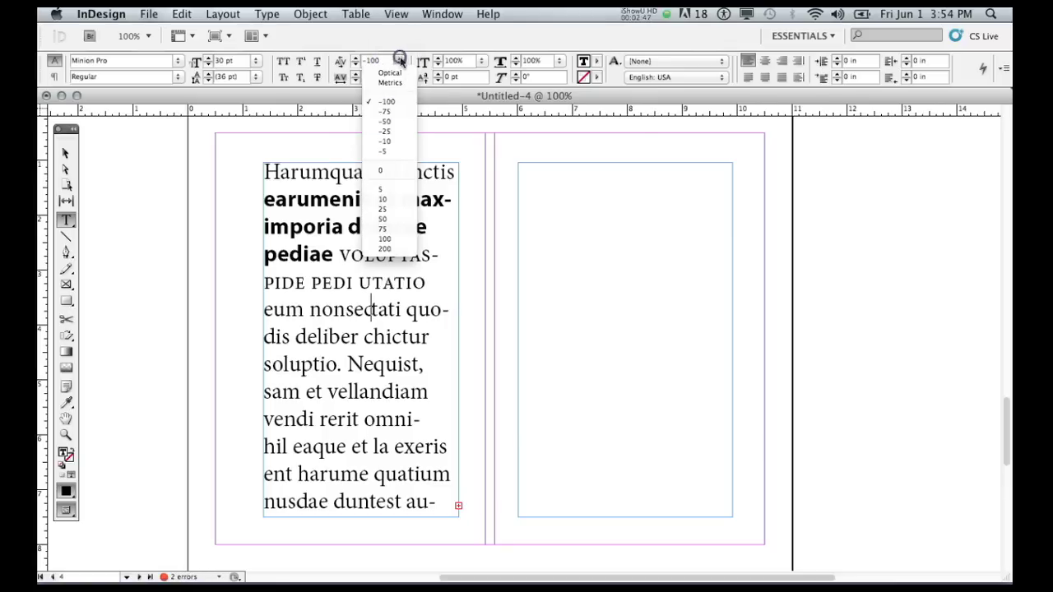
pyautogui.click(385, 169)
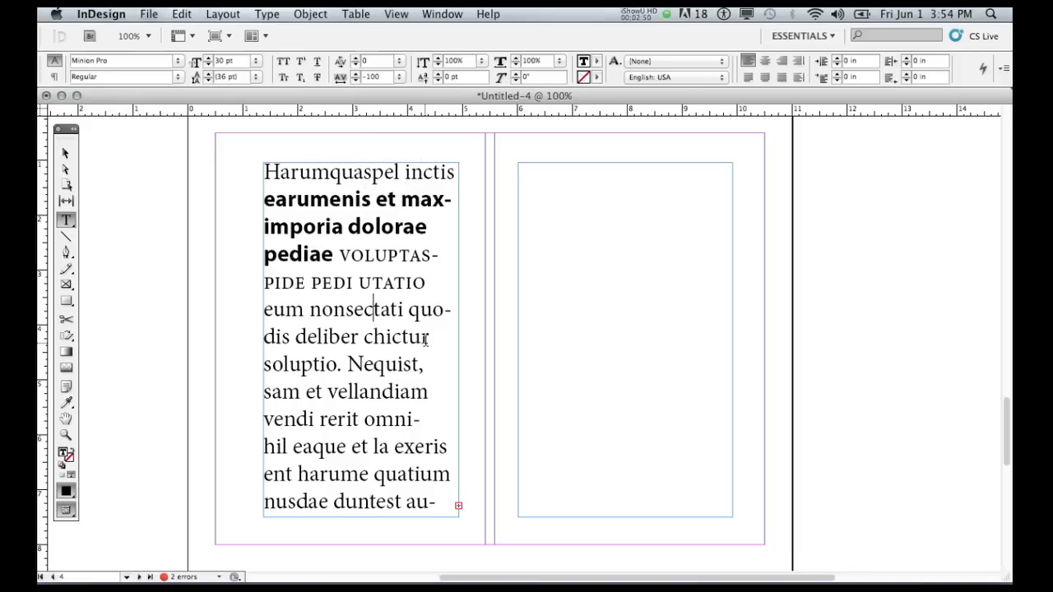
pyautogui.moveTo(429, 339); pyautogui.dragTo(260, 336)
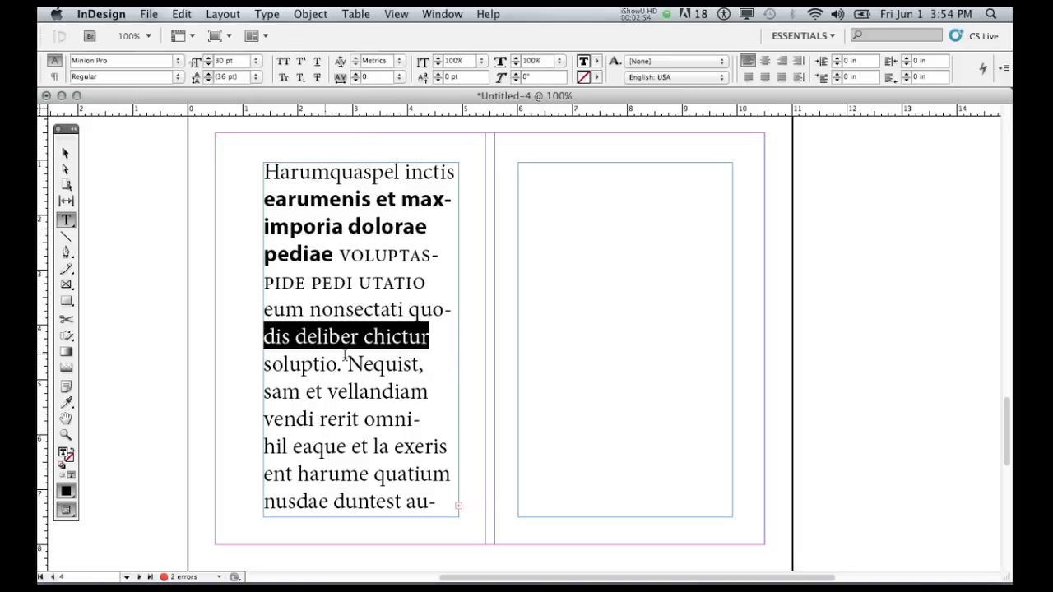
pyautogui.click(400, 76)
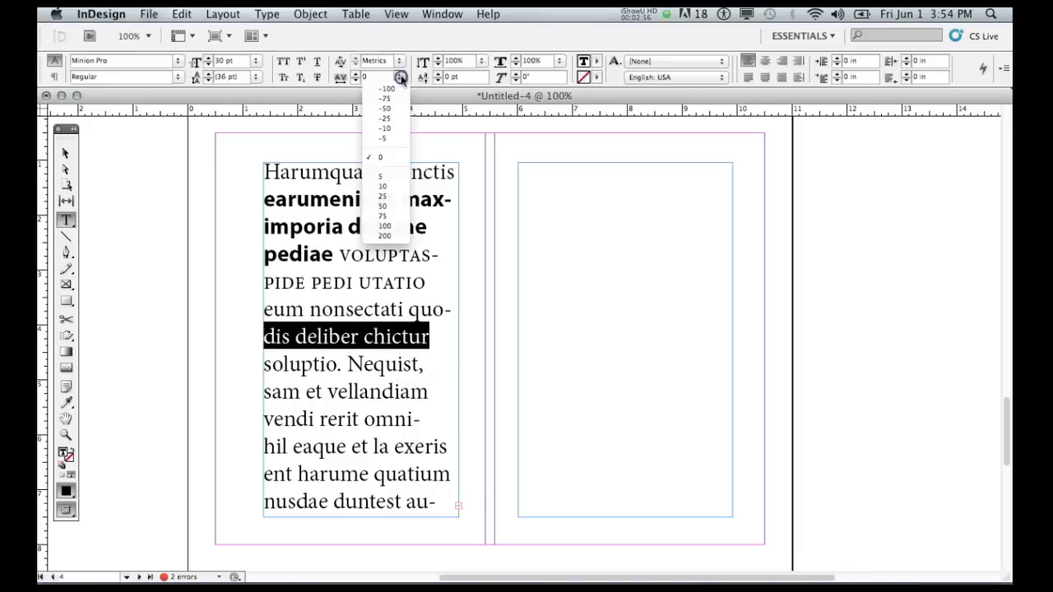
pyautogui.click(396, 225)
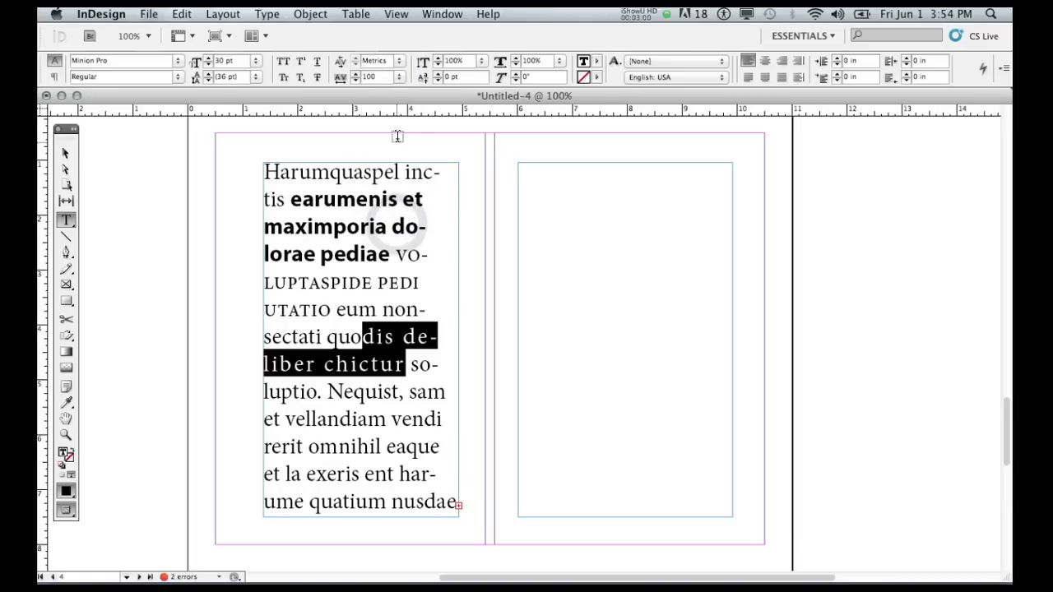
pyautogui.click(400, 76)
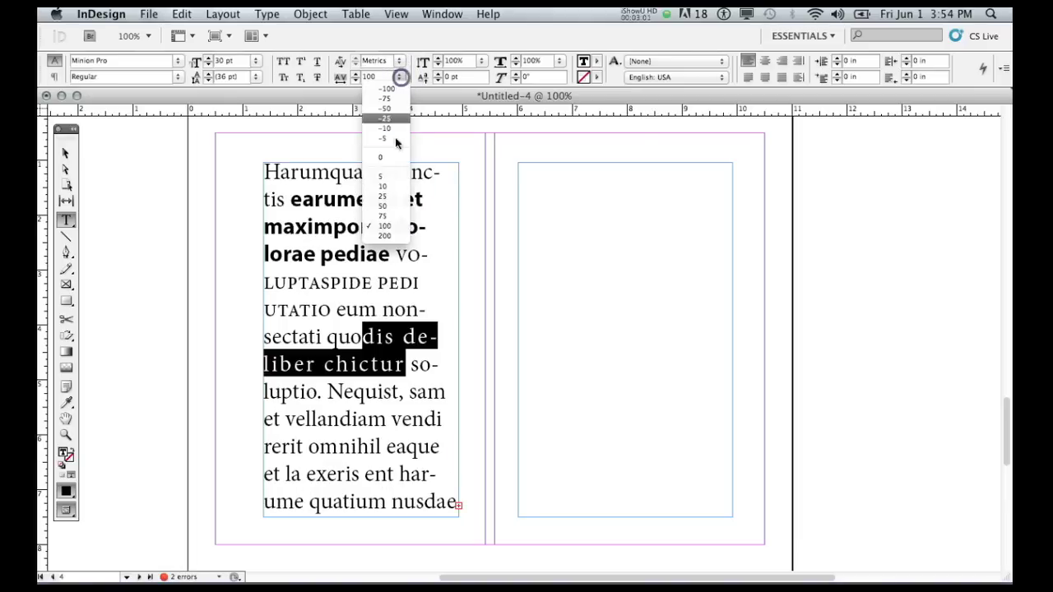
pyautogui.click(394, 197)
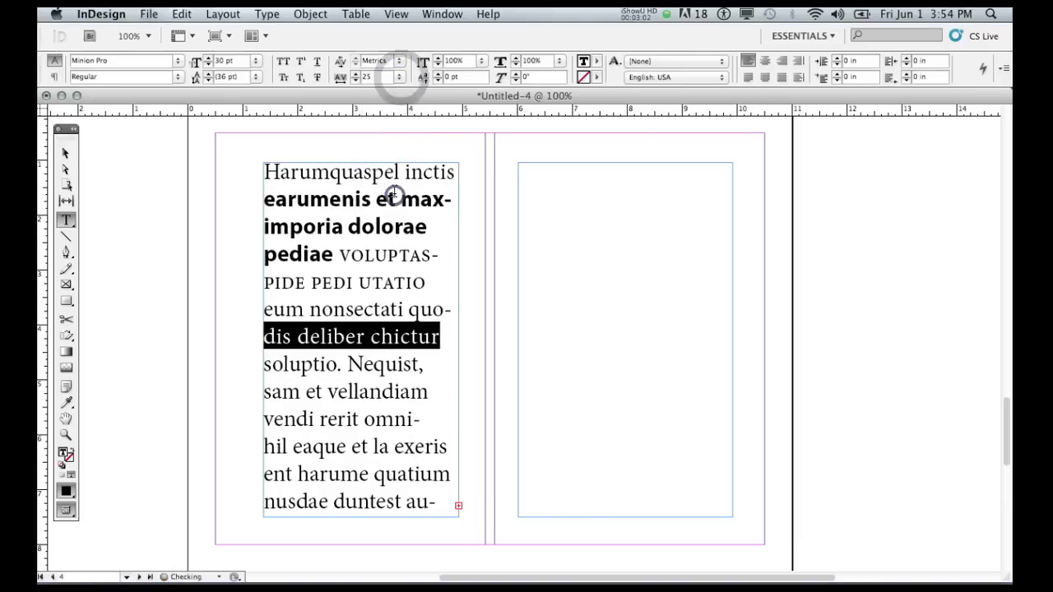
pyautogui.click(401, 74)
pyautogui.click(395, 97)
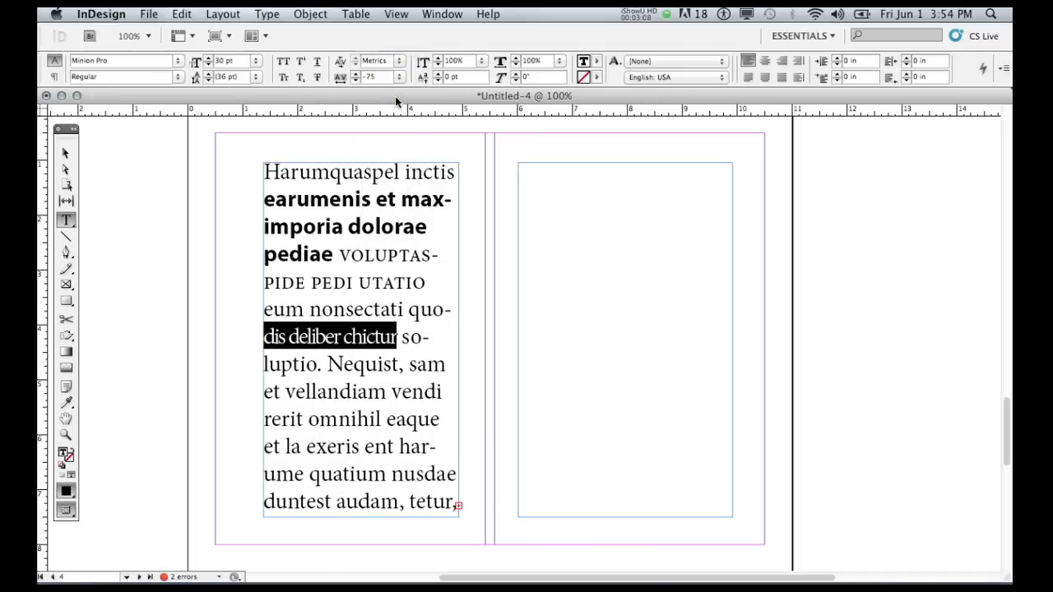
pyautogui.click(399, 73)
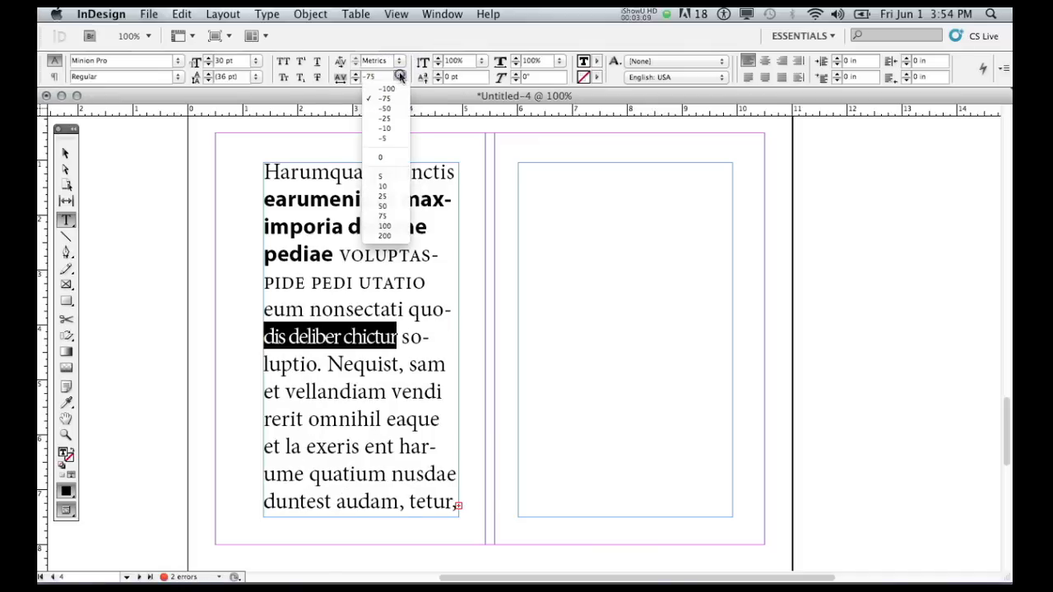
pyautogui.click(394, 160)
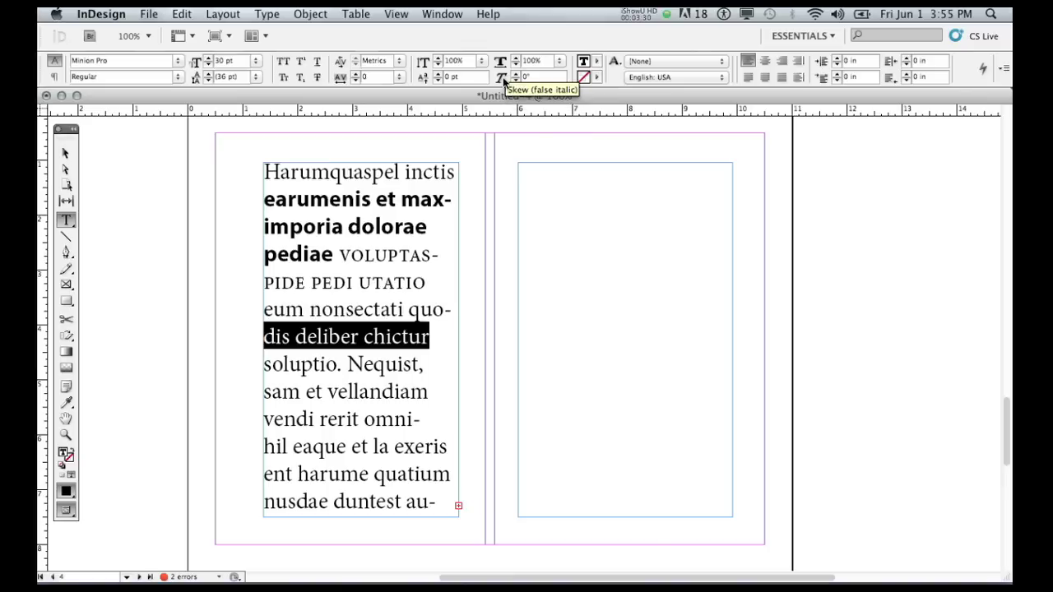
pyautogui.click(373, 304)
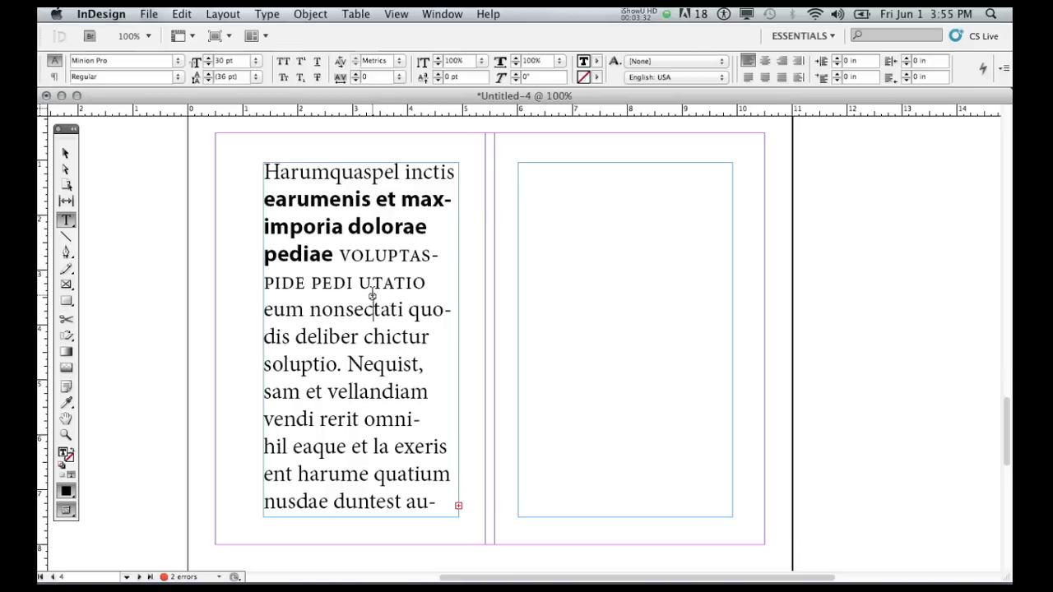
pyautogui.keyDown('shift'); pyautogui.click(265, 337); pyautogui.keyUp('shift')
pyautogui.moveTo(265, 337); pyautogui.dragTo(434, 333)
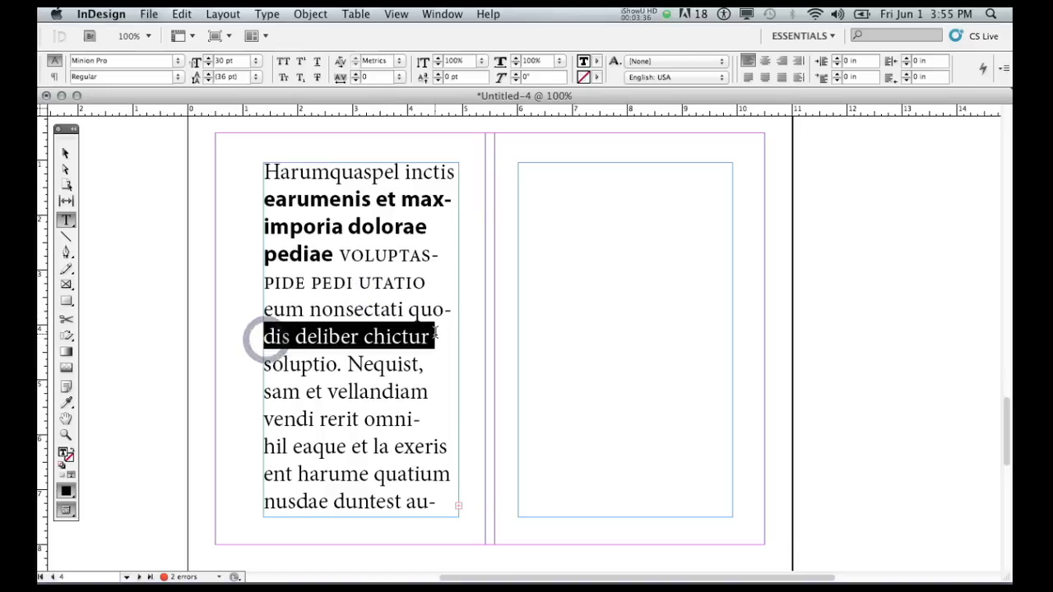
# Step: Change the text colour of 'dis deliber chictur' to yellow
pyautogui.doubleClick(63, 455)
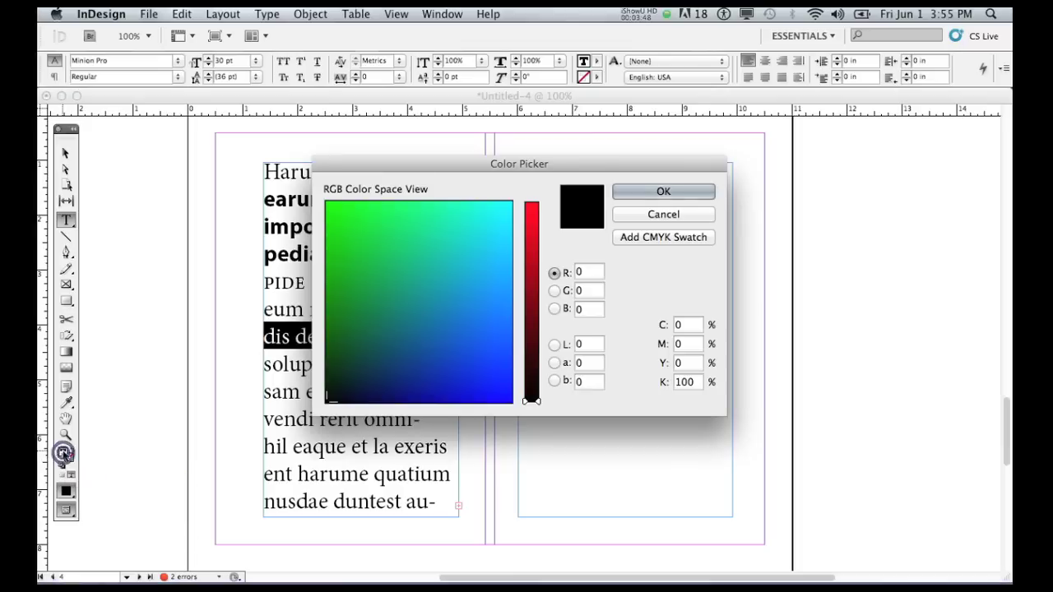
pyautogui.click(382, 244)
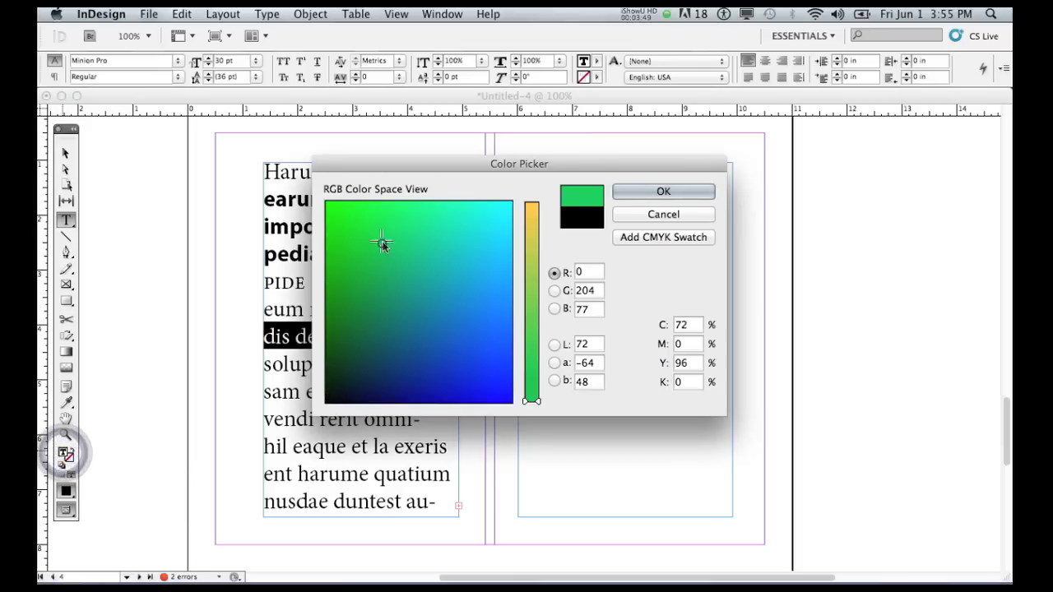
pyautogui.click(533, 212)
pyautogui.click(639, 190)
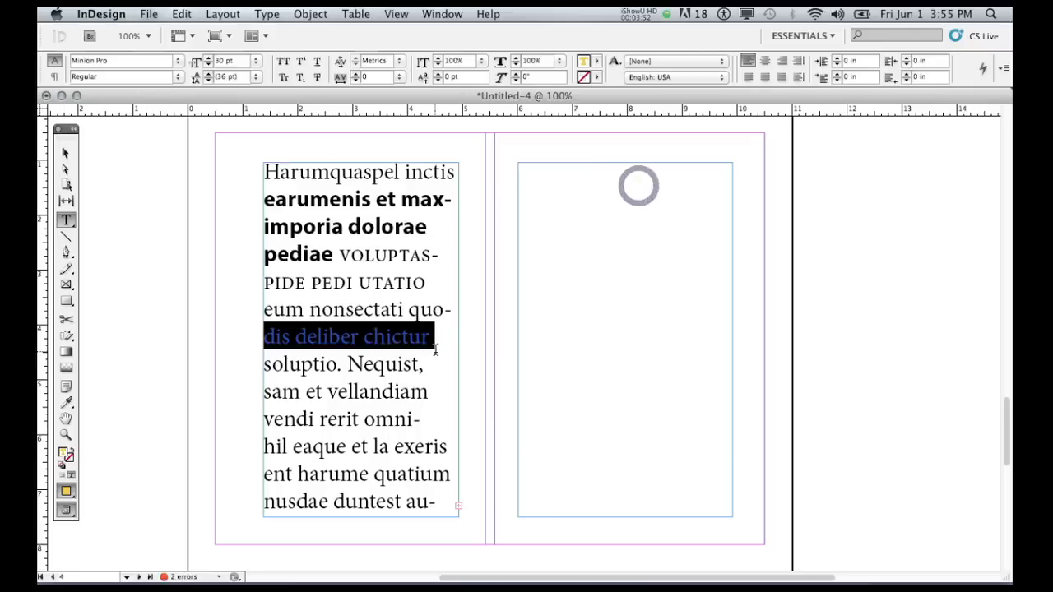
pyautogui.click(432, 353)
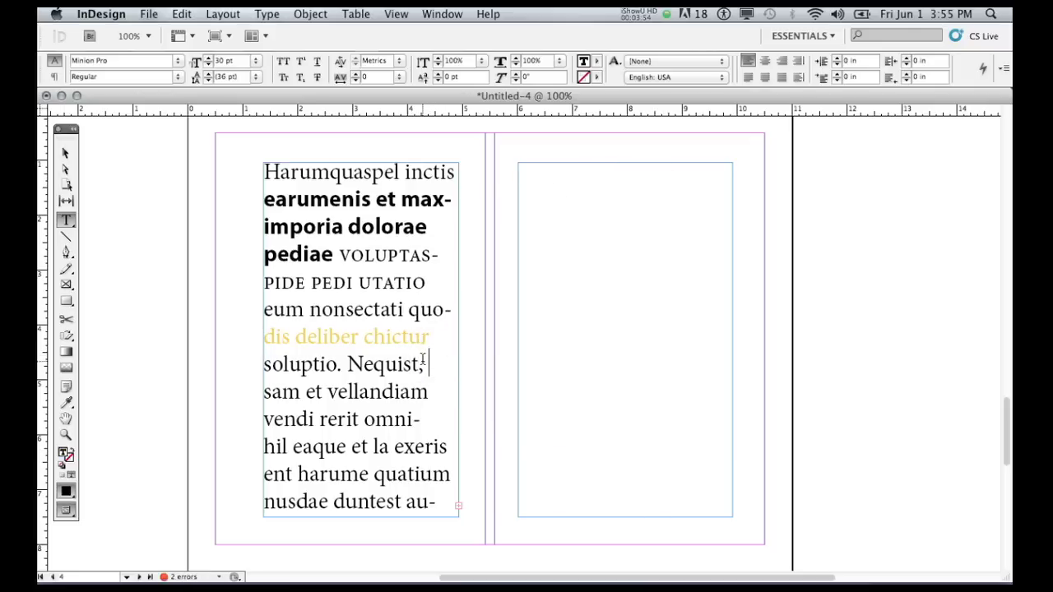